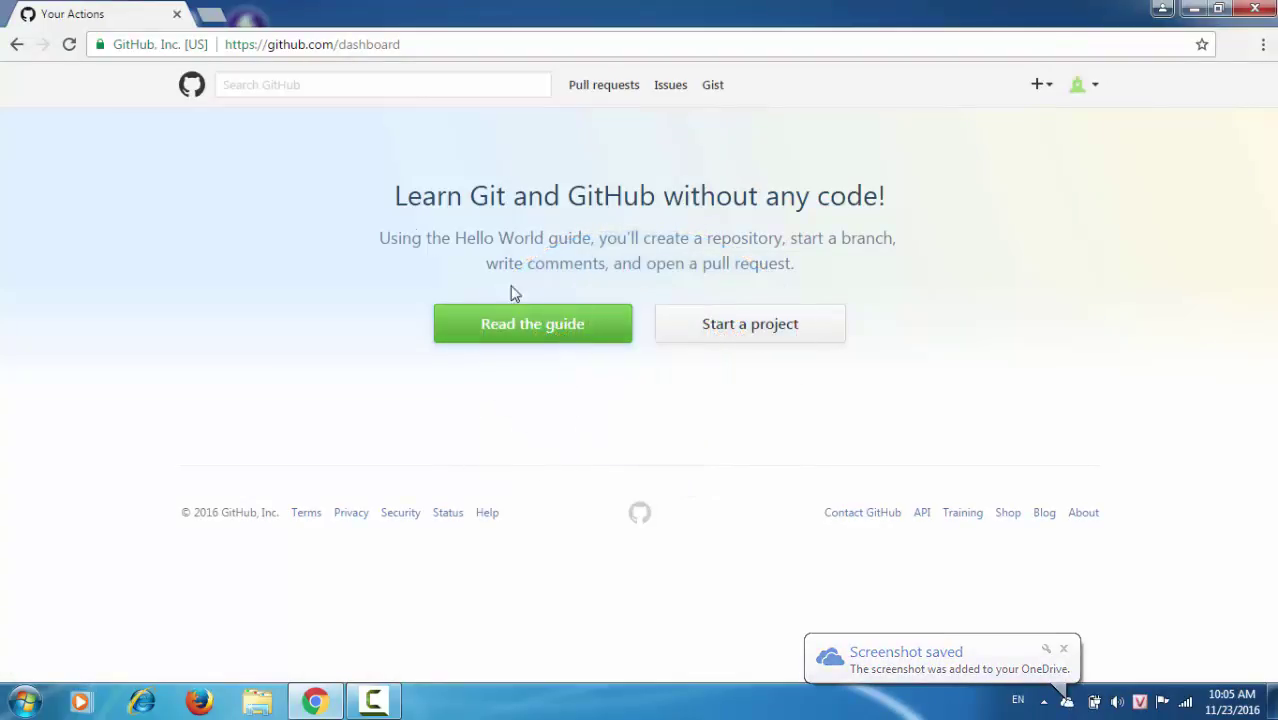
Open a new browser tab beside the GitHub dashboard.
left_click(203, 15)
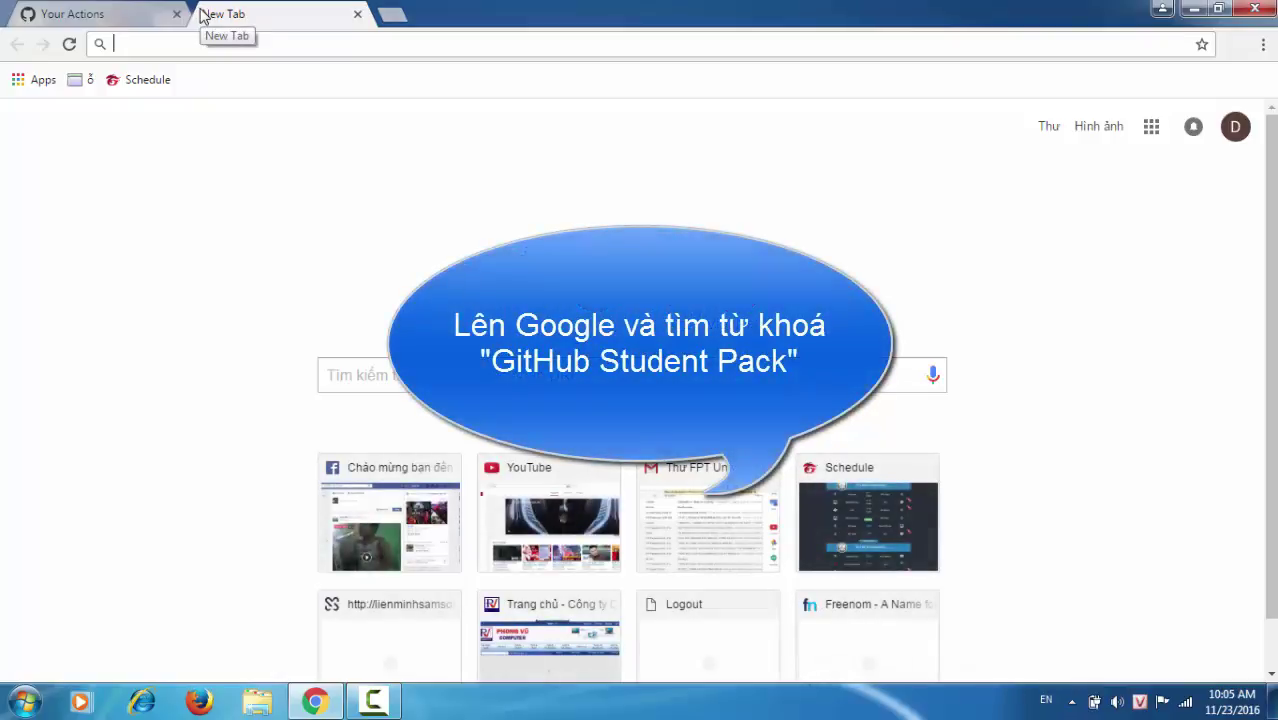
Search Google for 'github student pack' and open the education.github.com/pack result.
type("gitbu")
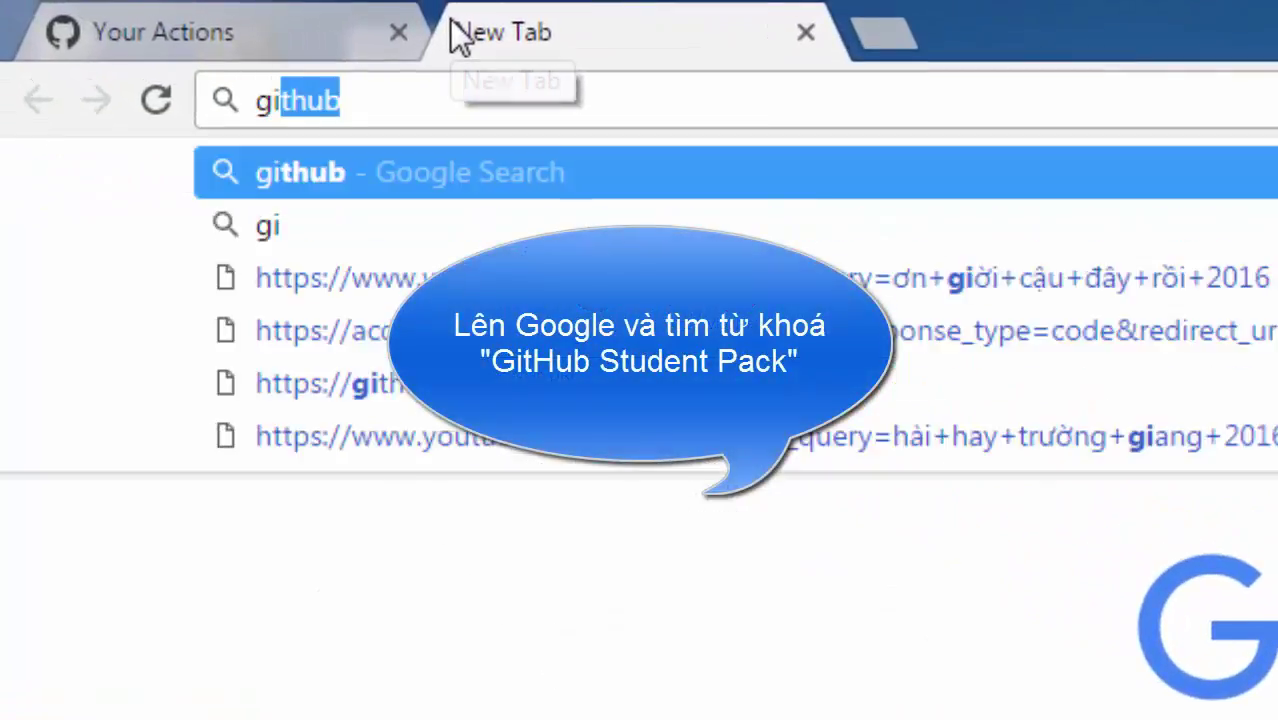
key("BackSpace")
key("BackSpace")
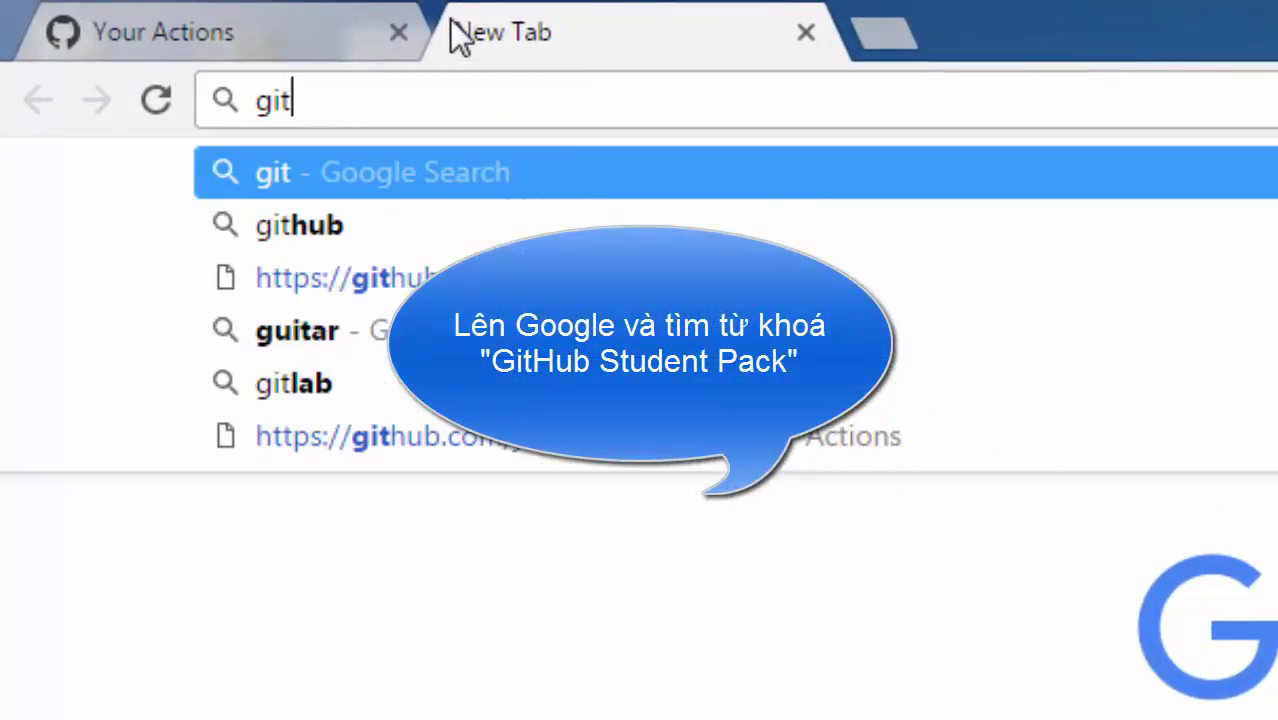
type("hub stud")
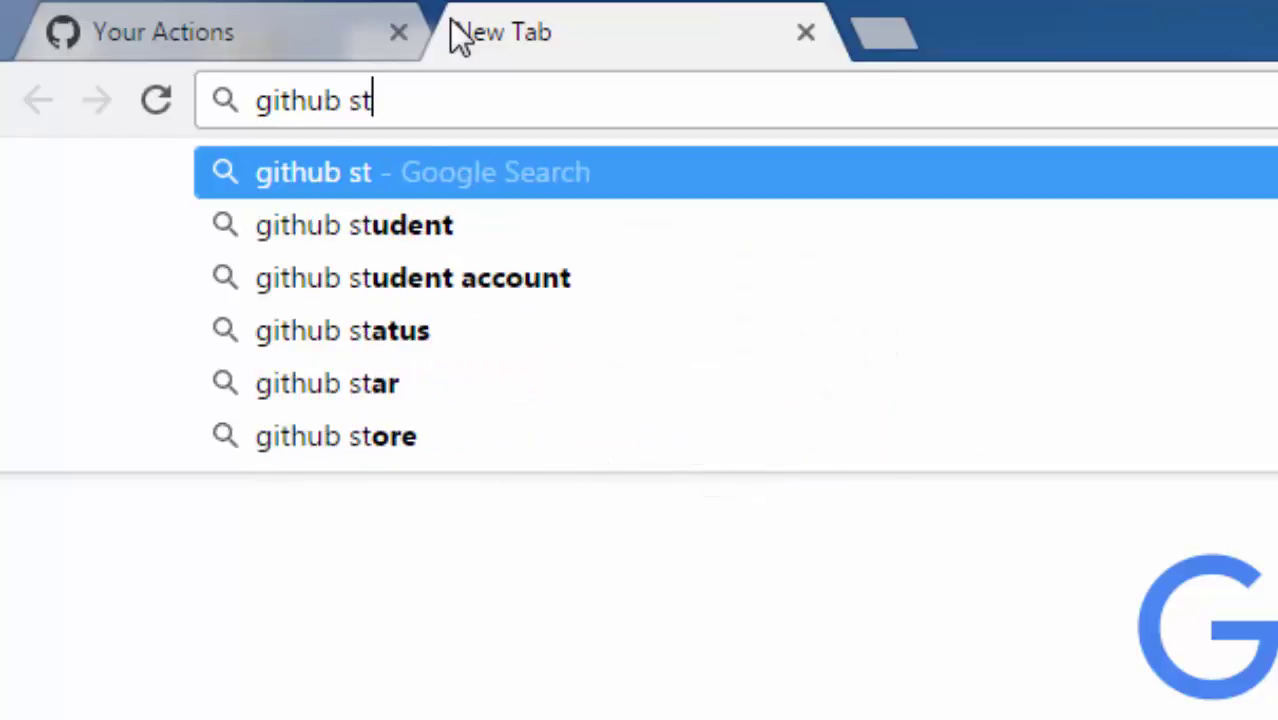
type("ent pack")
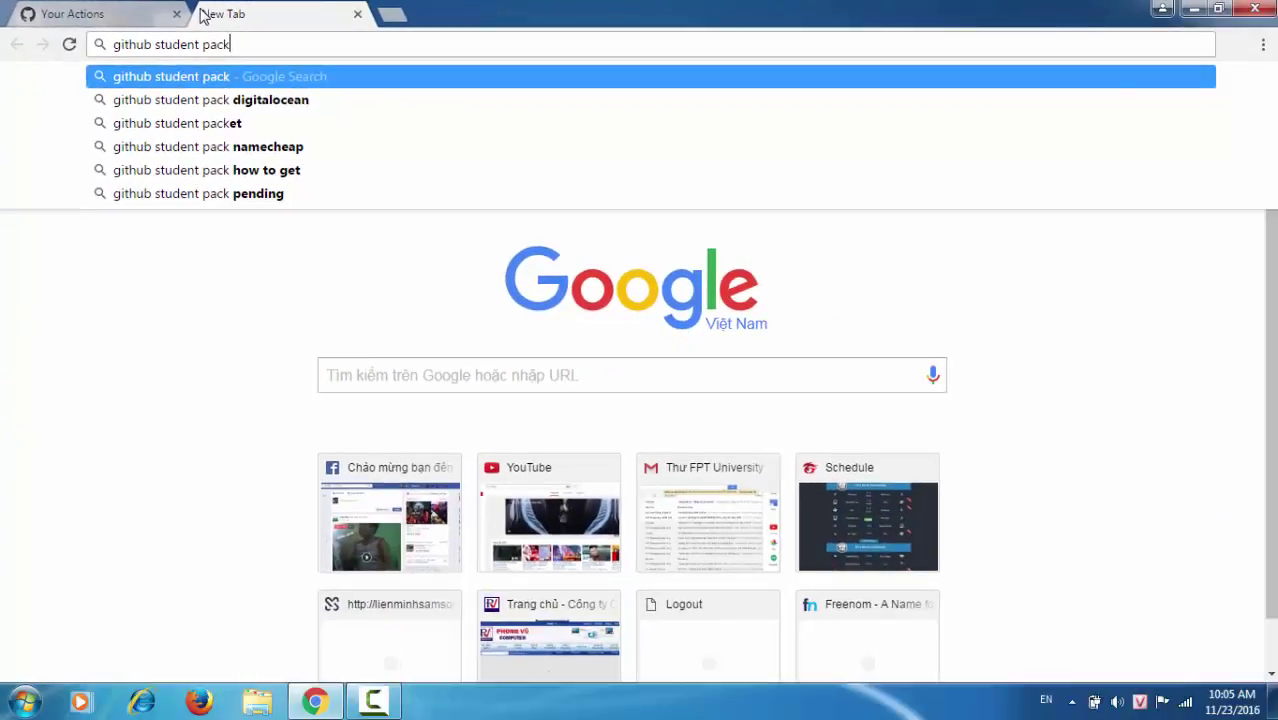
key("Return")
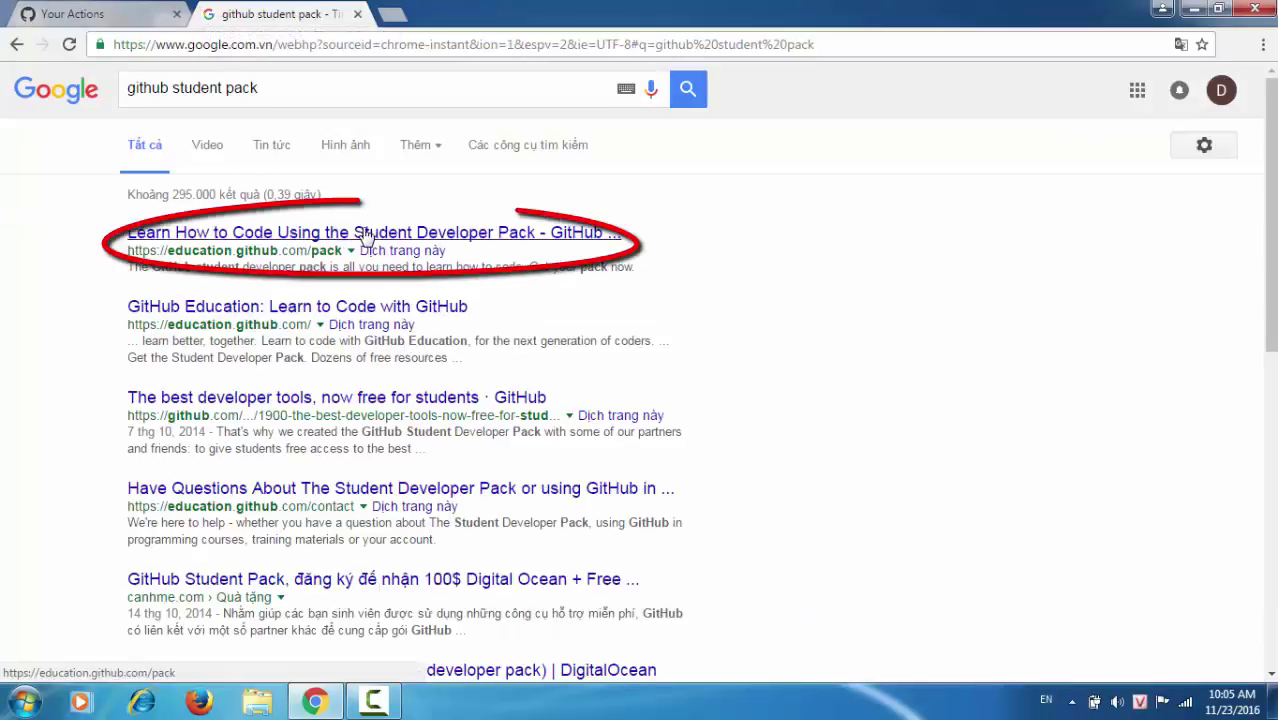
left_click(364, 234)
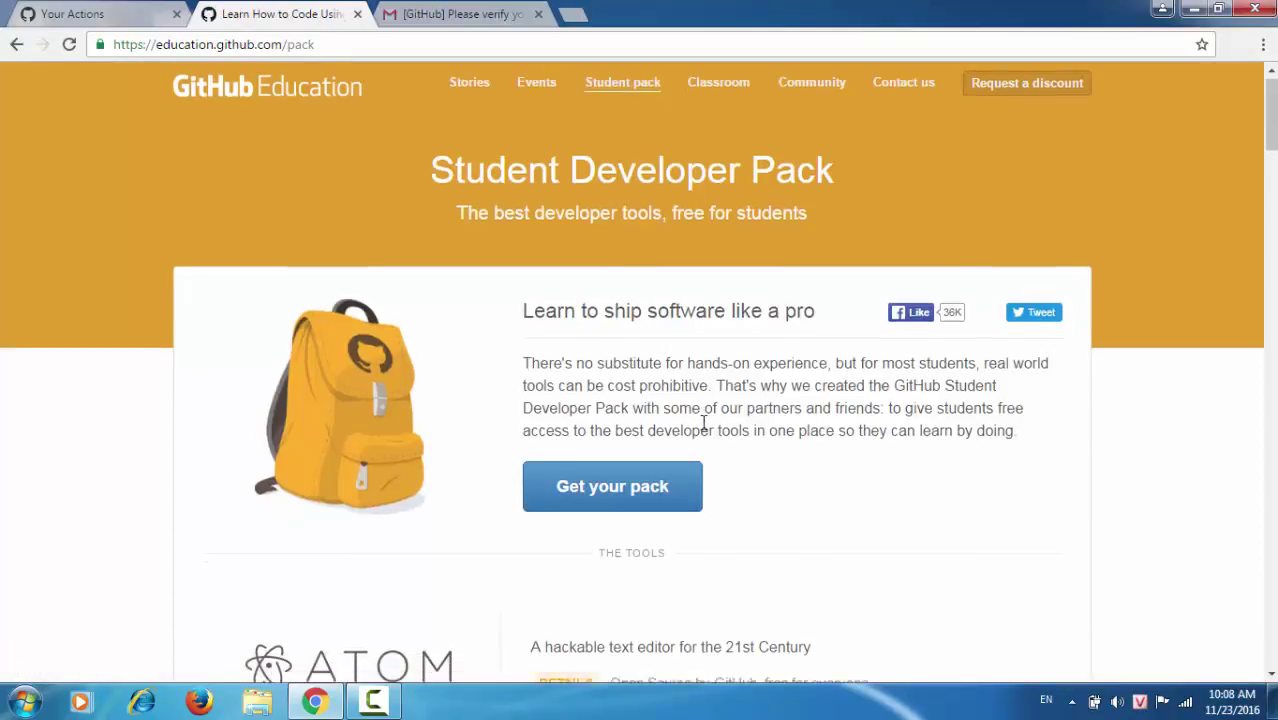
Choose 'Get your pack' and confirm 'Yes, I'm a student' to reach the Tell us about you step.
scroll(704, 422, "down", 3)
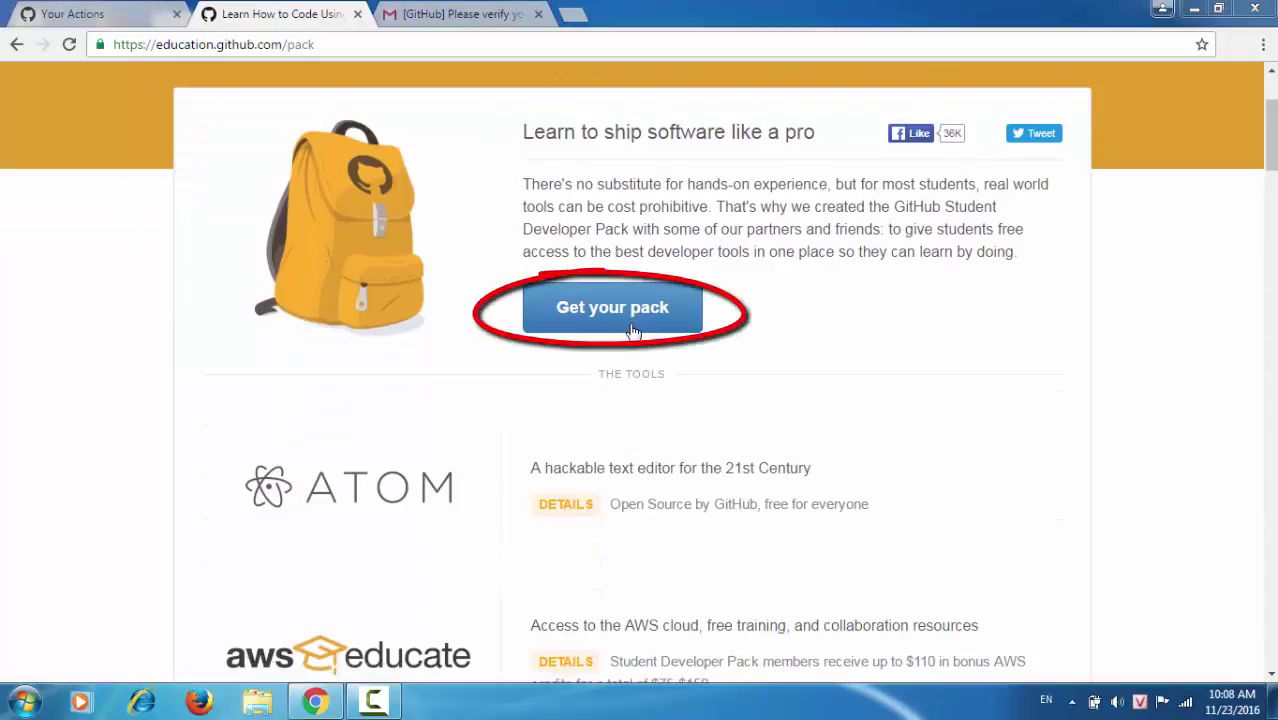
left_click(638, 318)
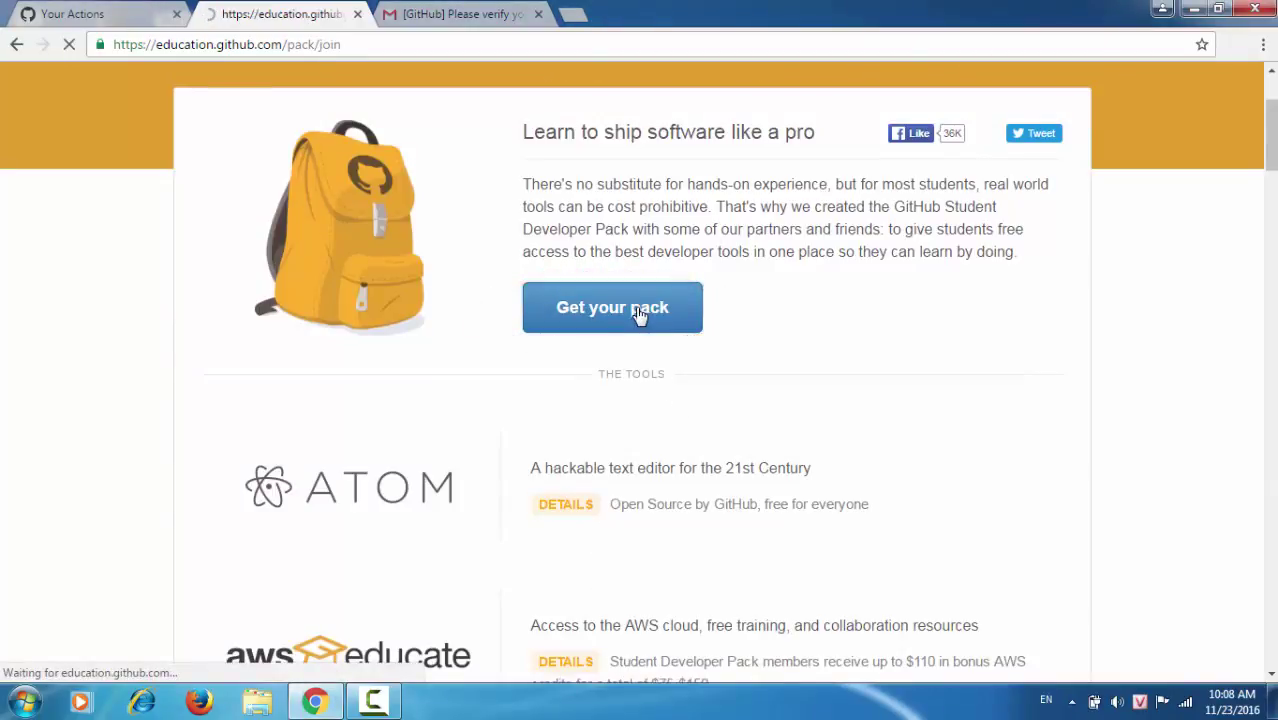
scroll(641, 315, "down", 2)
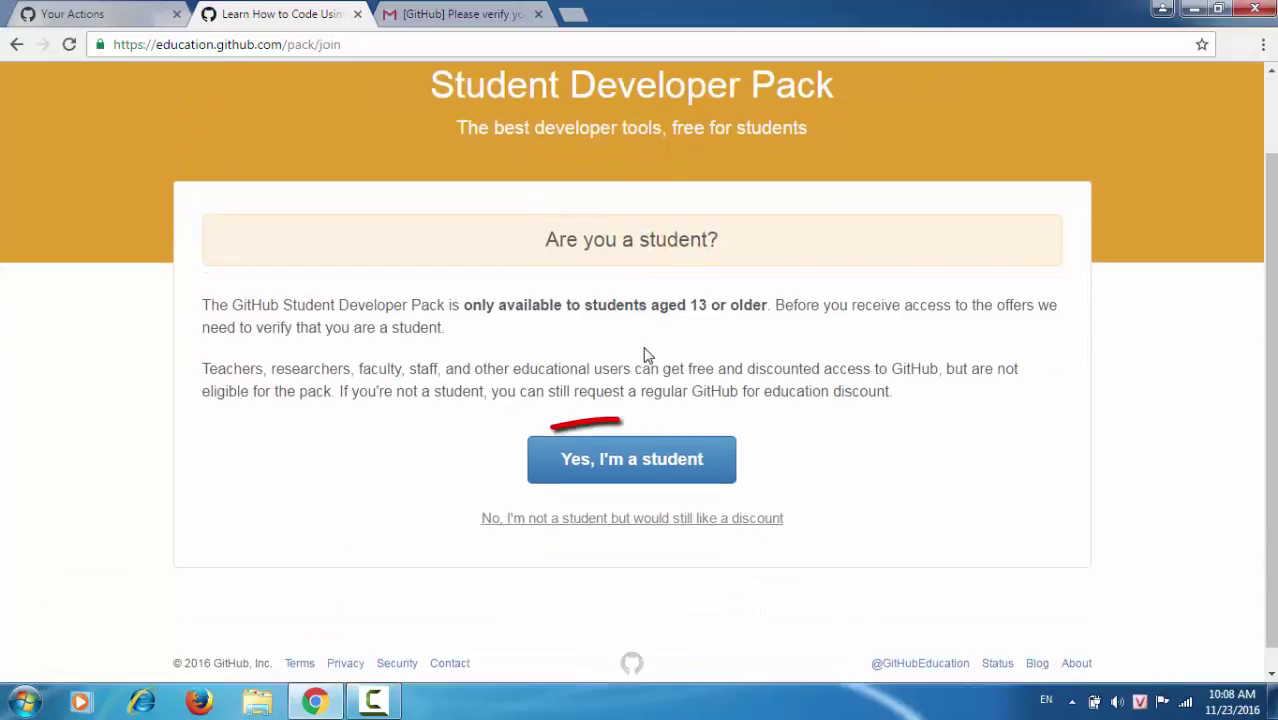
left_click(612, 462)
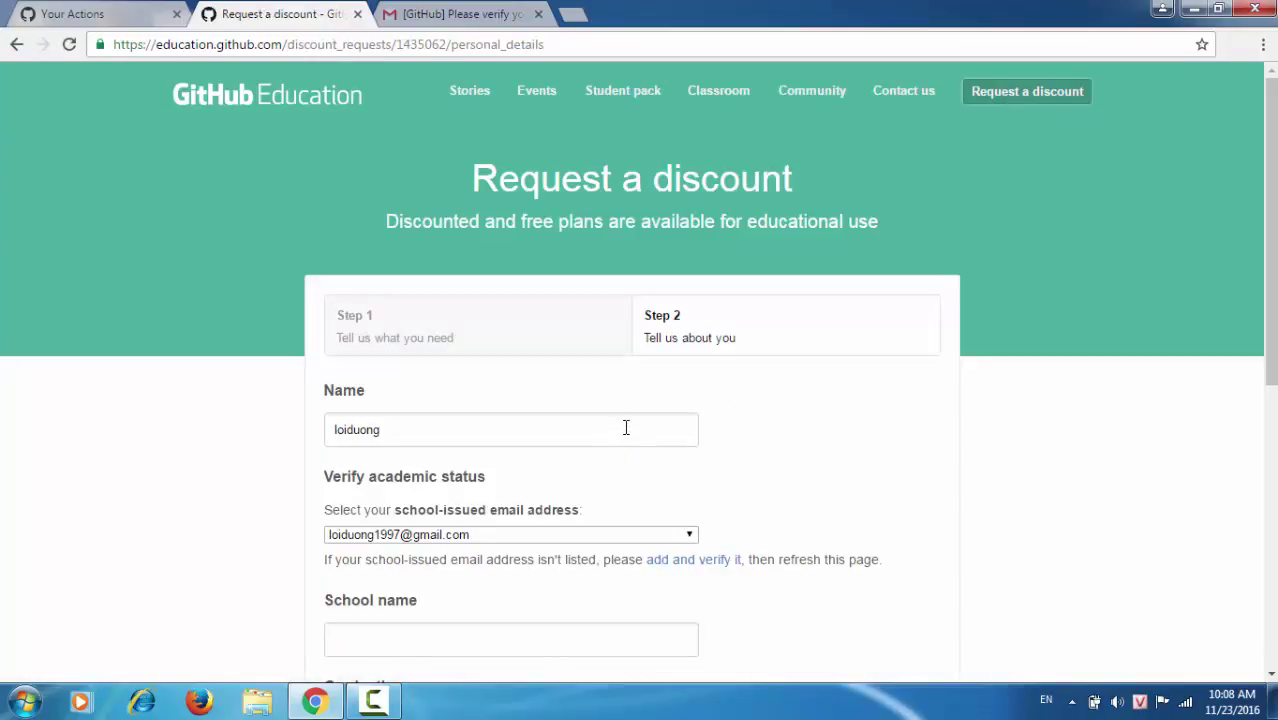
Follow the 'add and verify it' link under the school email selector to GitHub's Email settings.
scroll(640, 418, "down", 1)
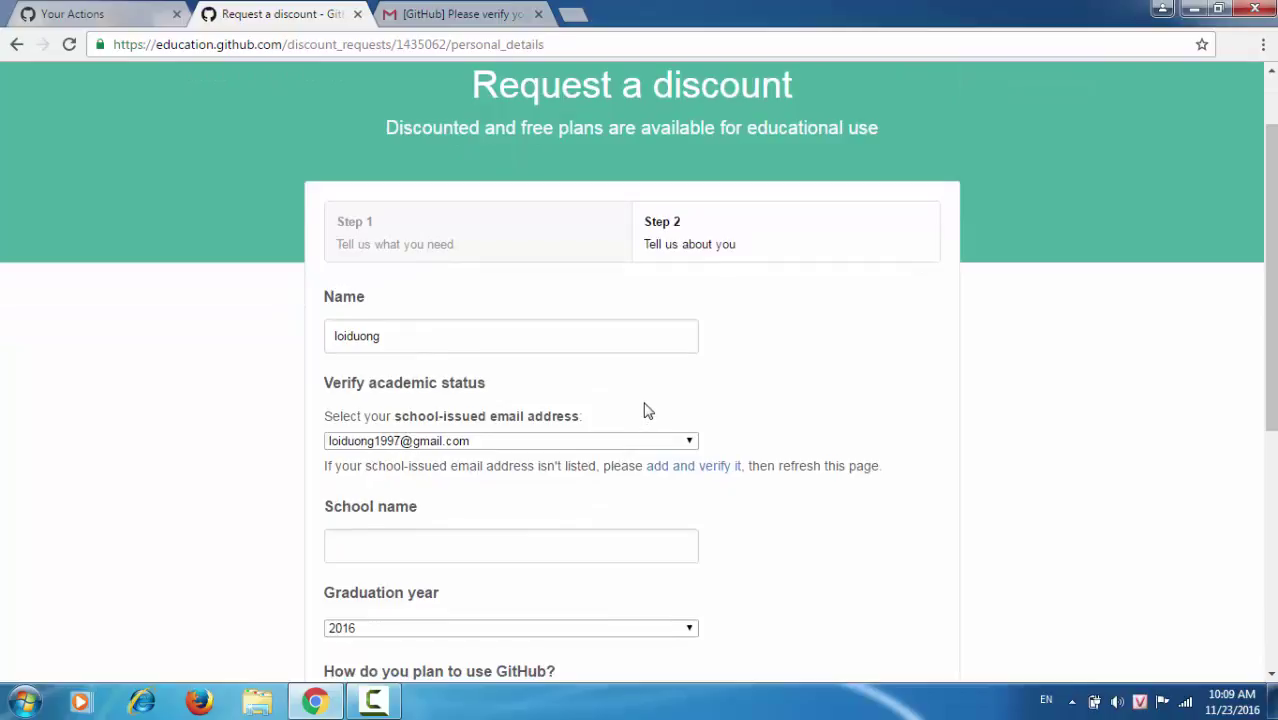
scroll(645, 410, "down", 1)
scroll(645, 410, "down", 1)
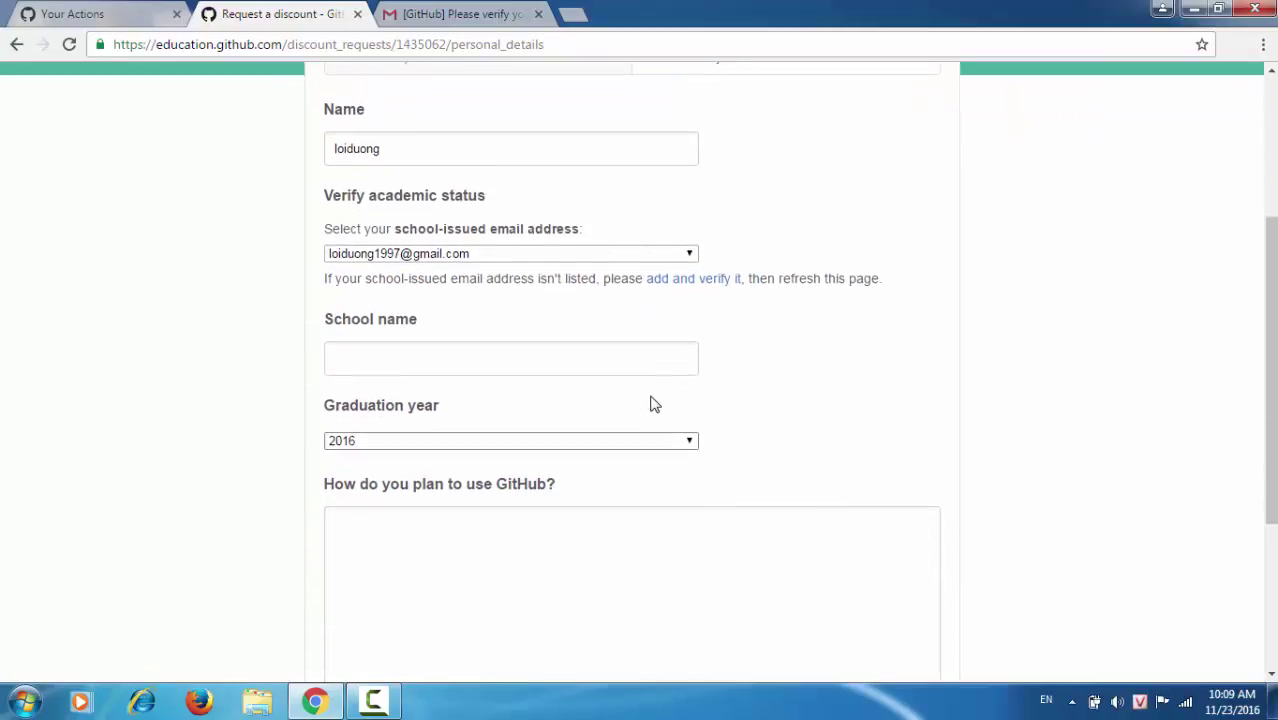
scroll(655, 404, "down", 2)
scroll(650, 404, "up", 2)
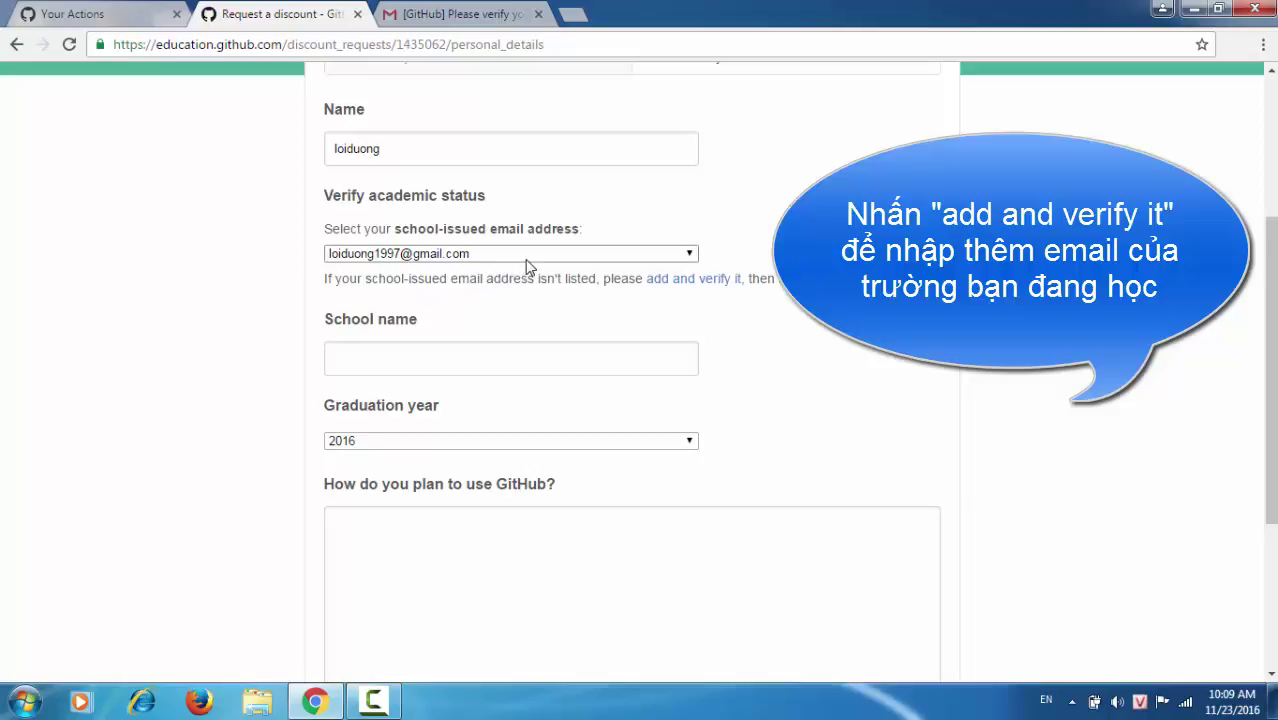
left_click(659, 283)
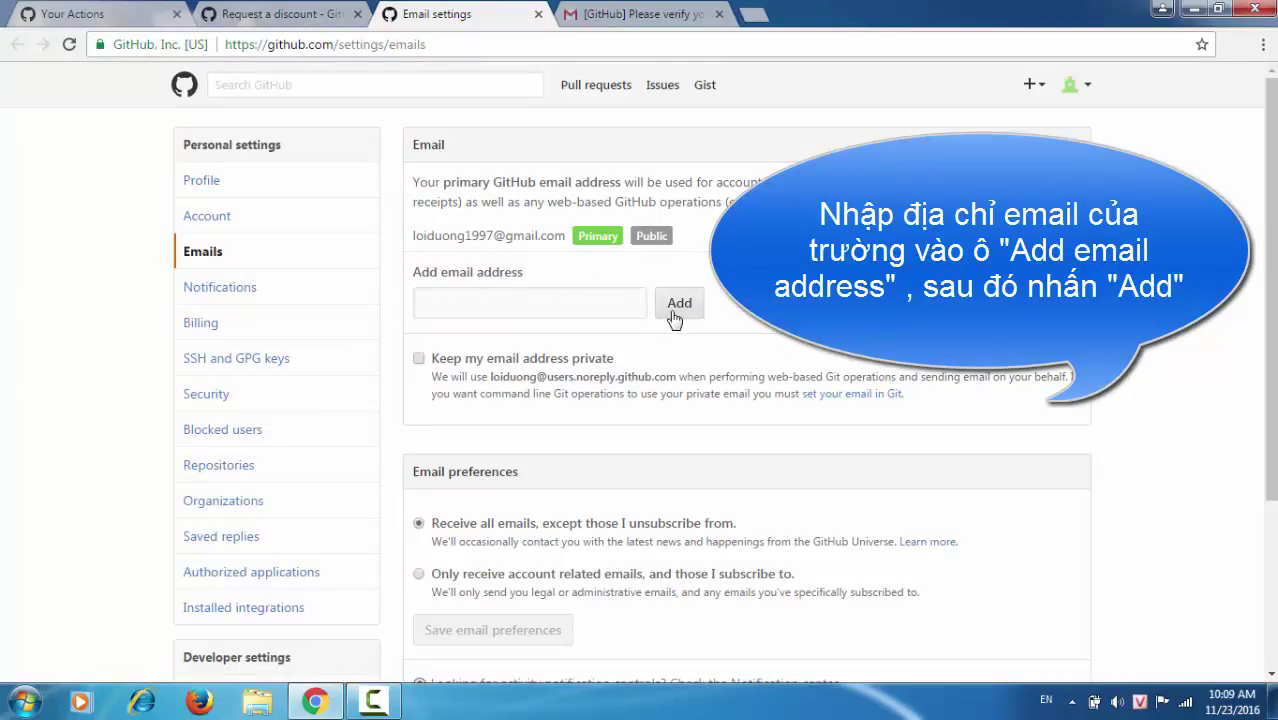
Add the school-issued email address to the GitHub account's email list.
left_click(603, 304)
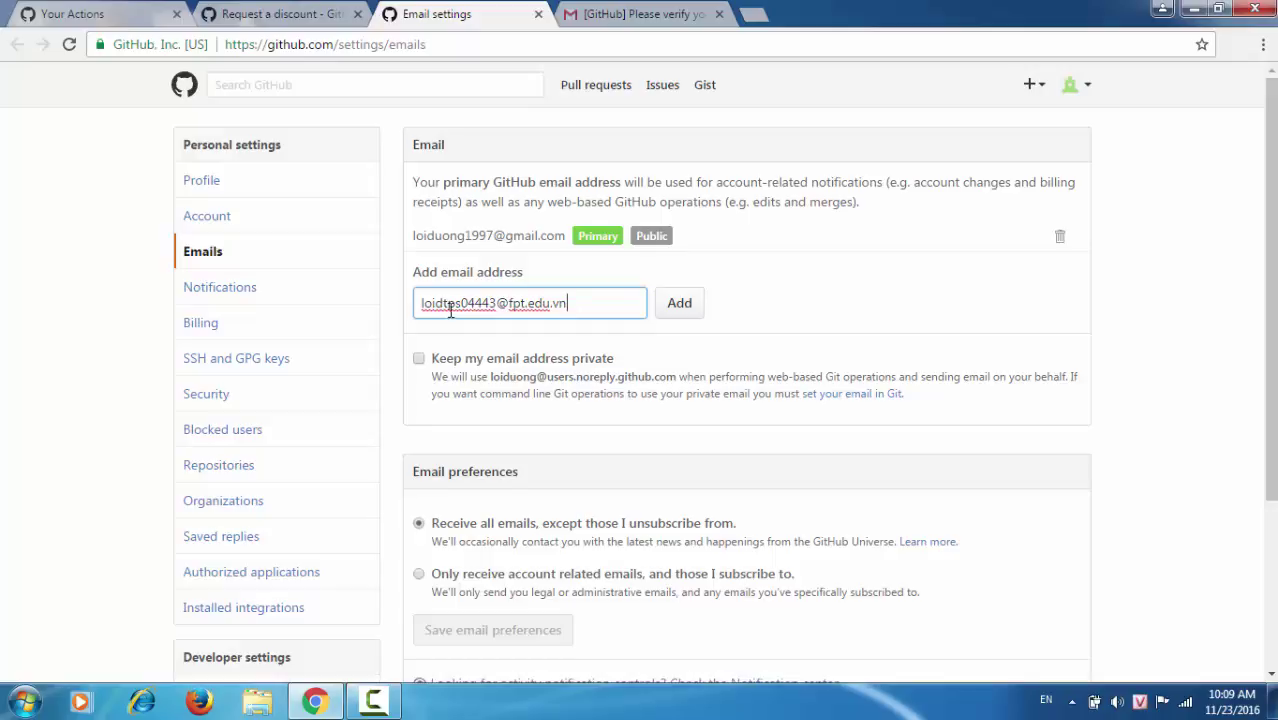
left_click(694, 305)
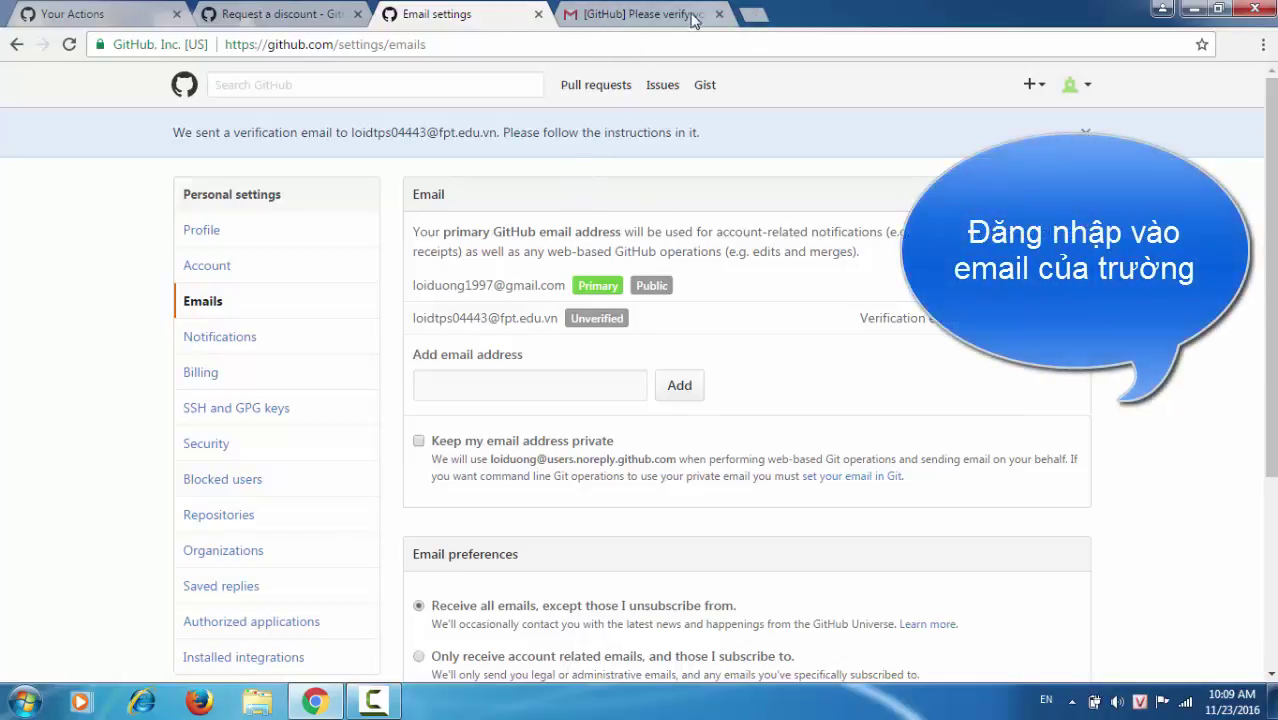
In Gmail, sign out of the personal account and sign in to the school mailbox.
left_click(680, 16)
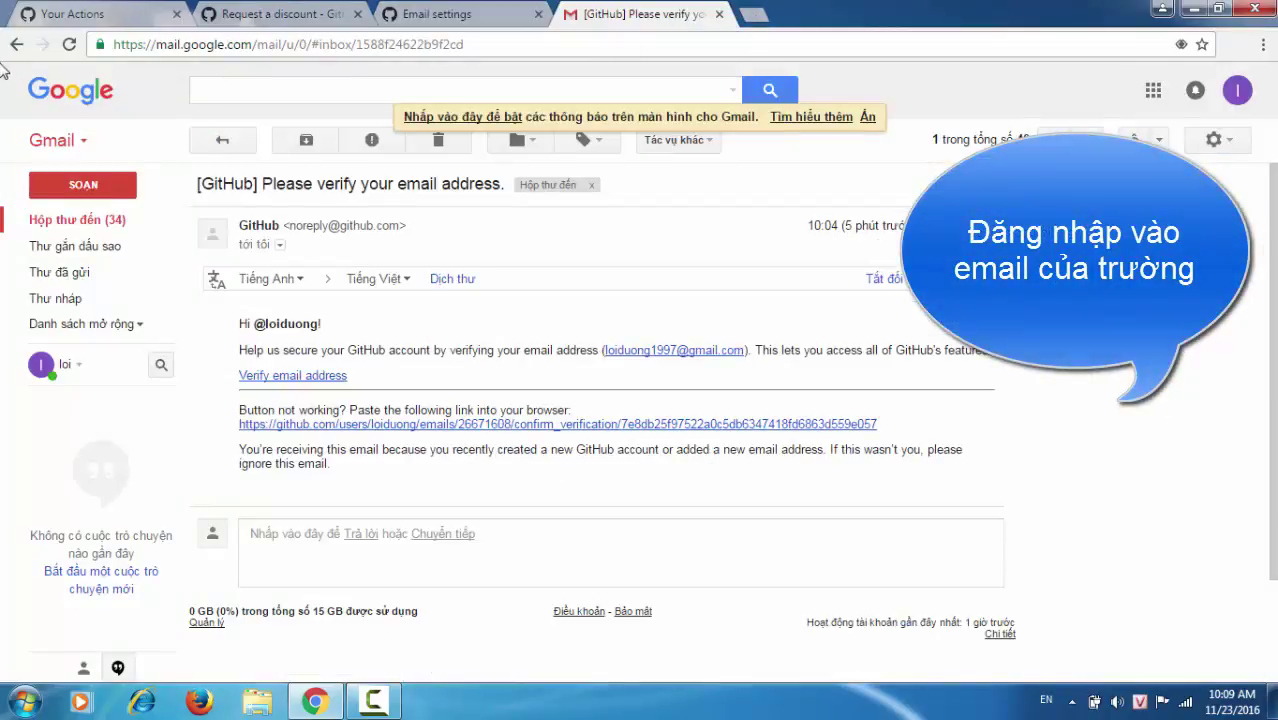
left_click(1238, 91)
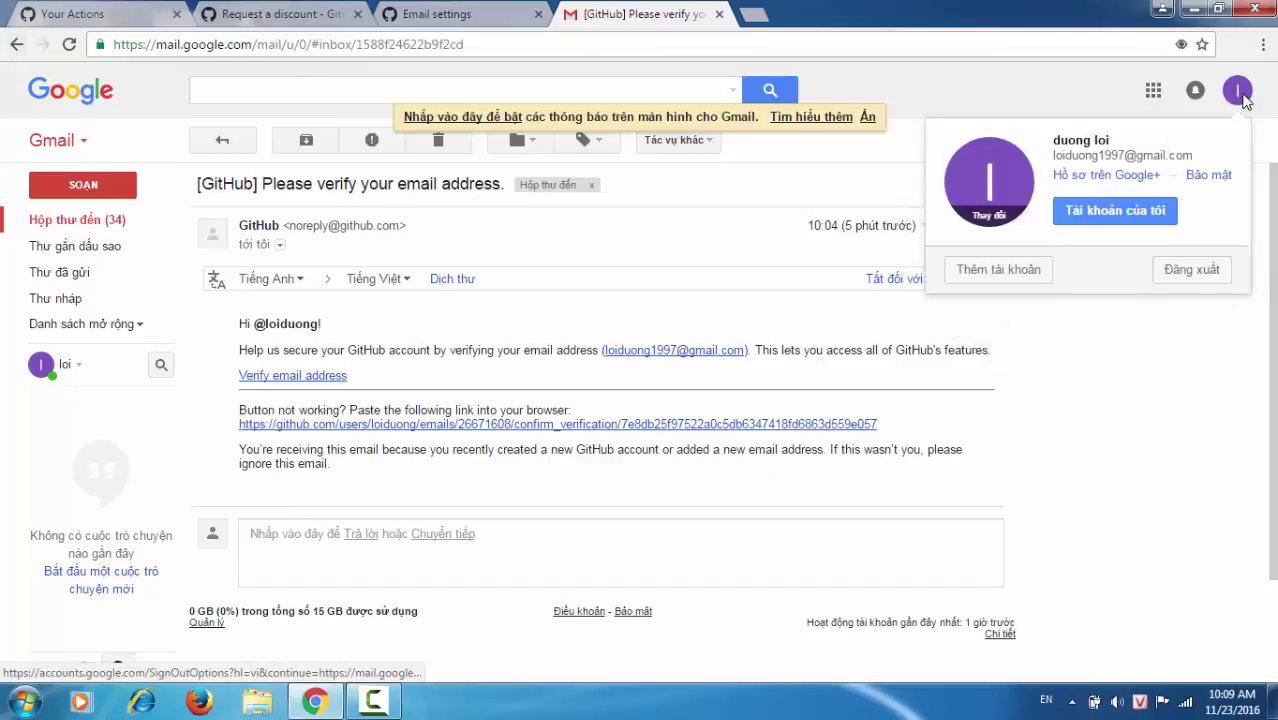
left_click(1195, 270)
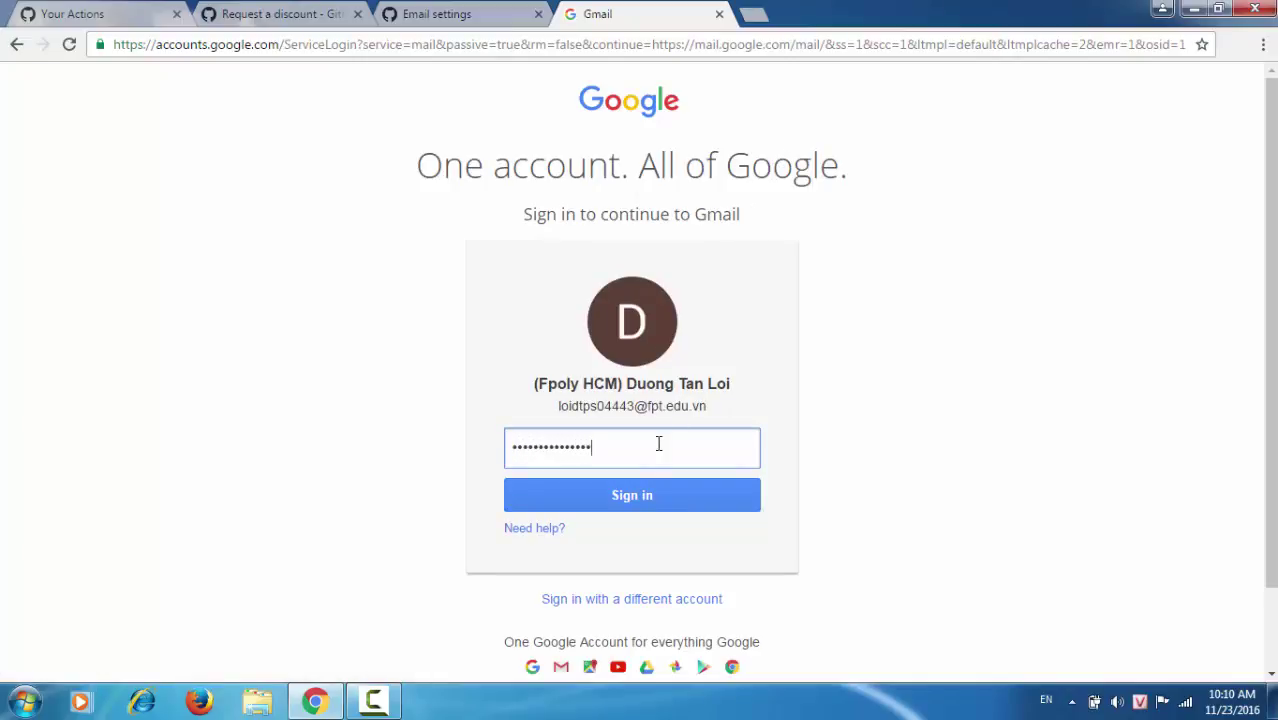
key("Return")
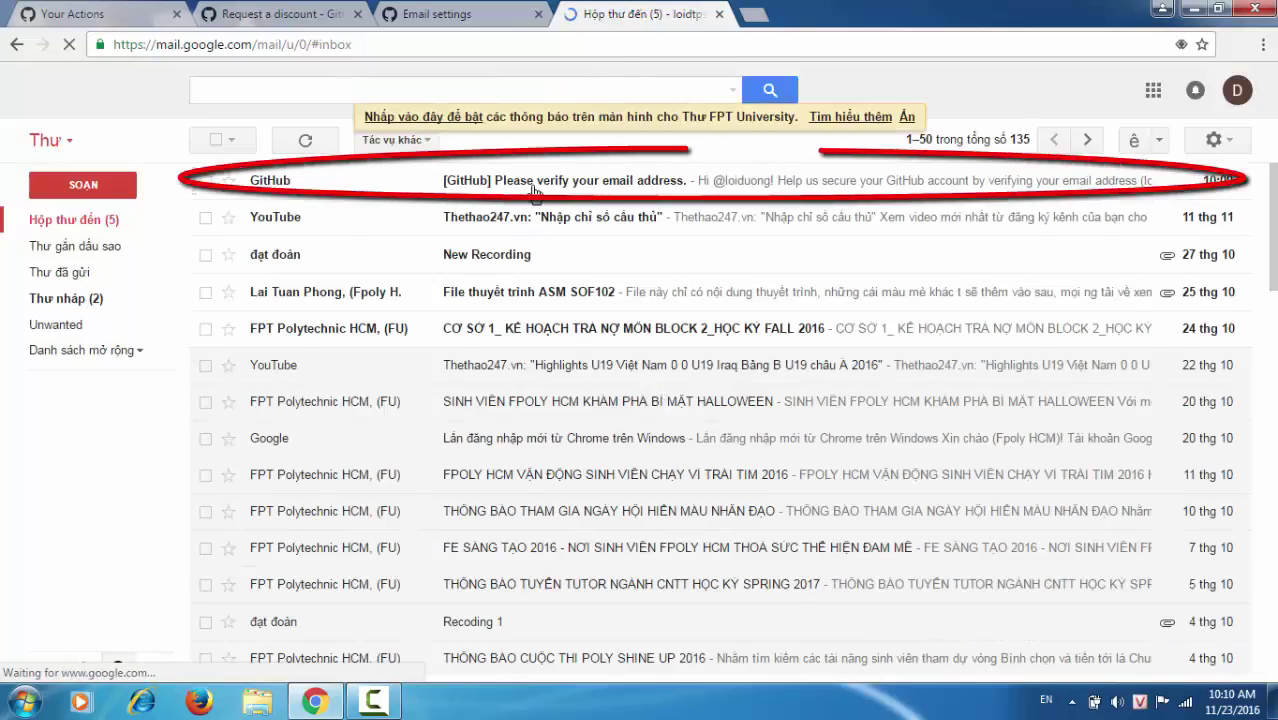
Open GitHub's verification email, verify the school address, and close the confirmation tab.
left_click(538, 189)
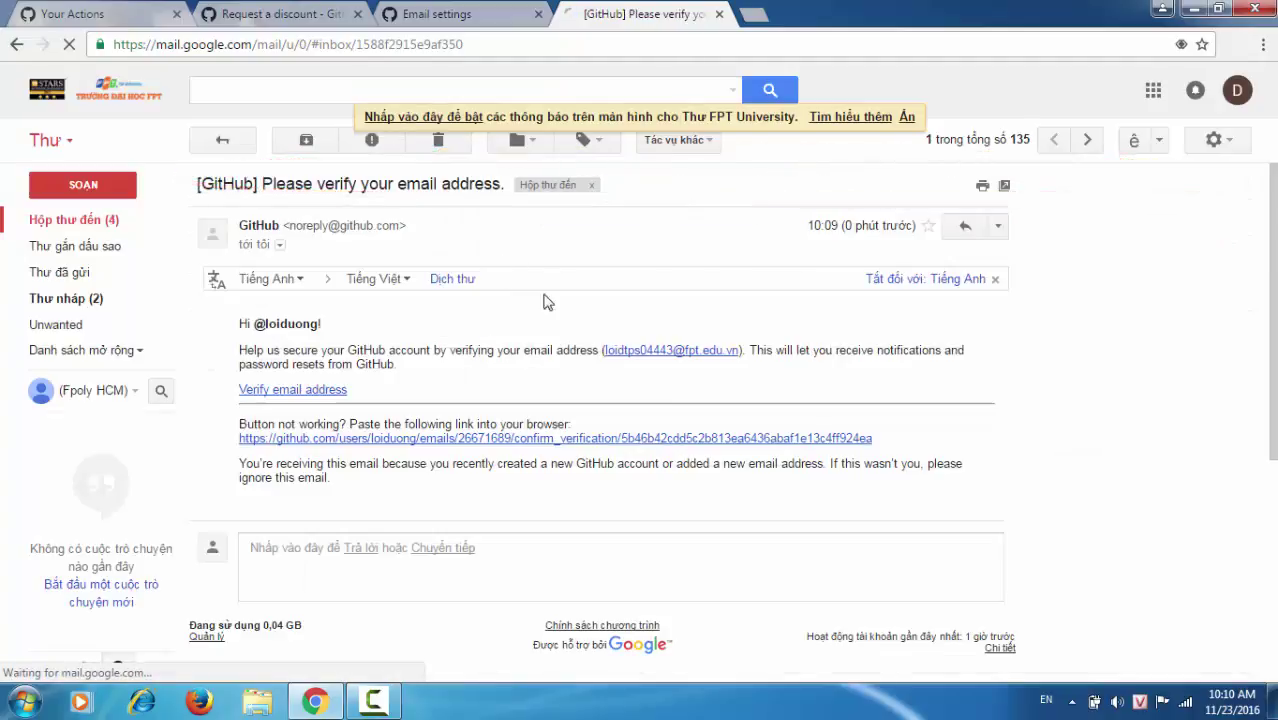
left_click(300, 389)
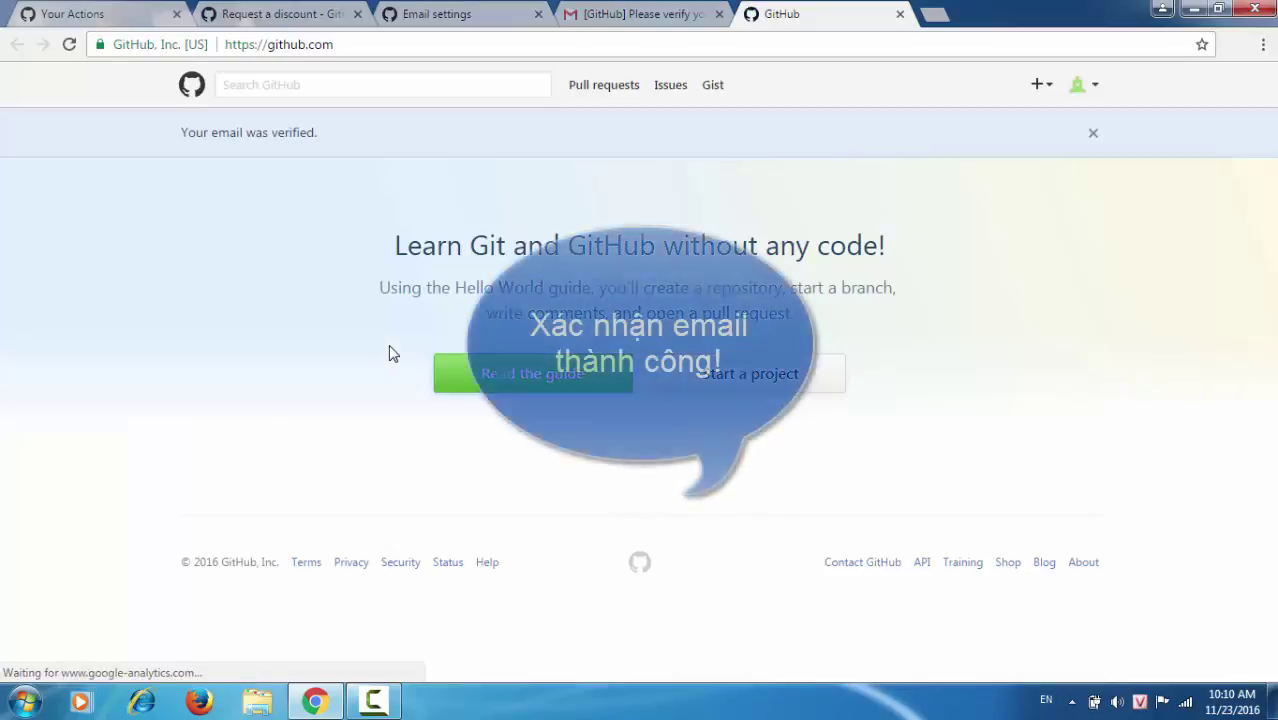
left_click(900, 15)
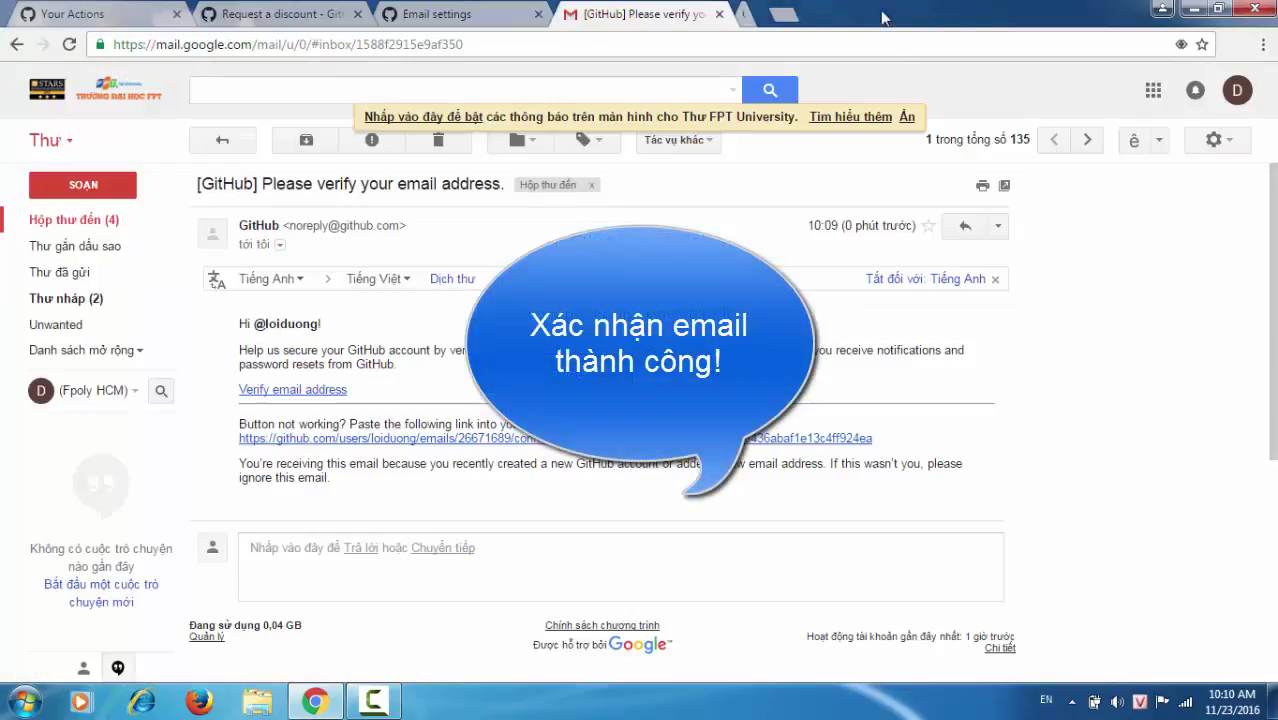
Reload the discount form and select the newly verified school email address.
left_click(289, 16)
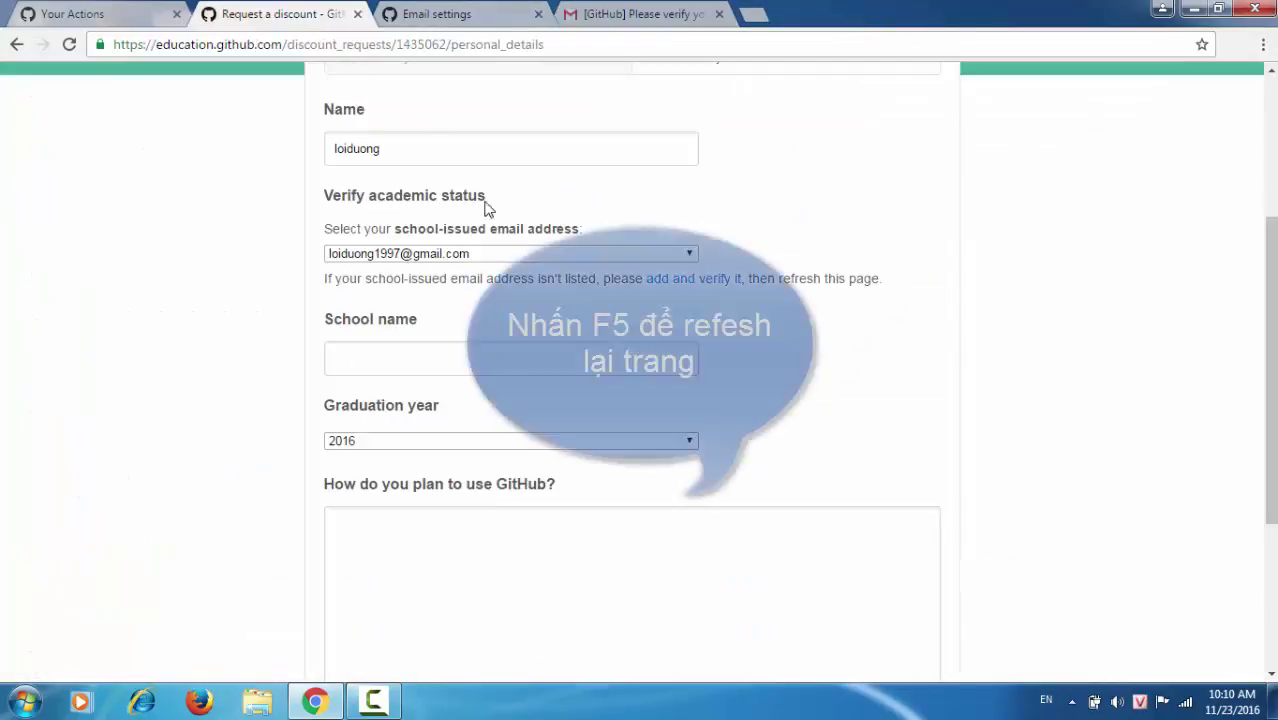
key("F5")
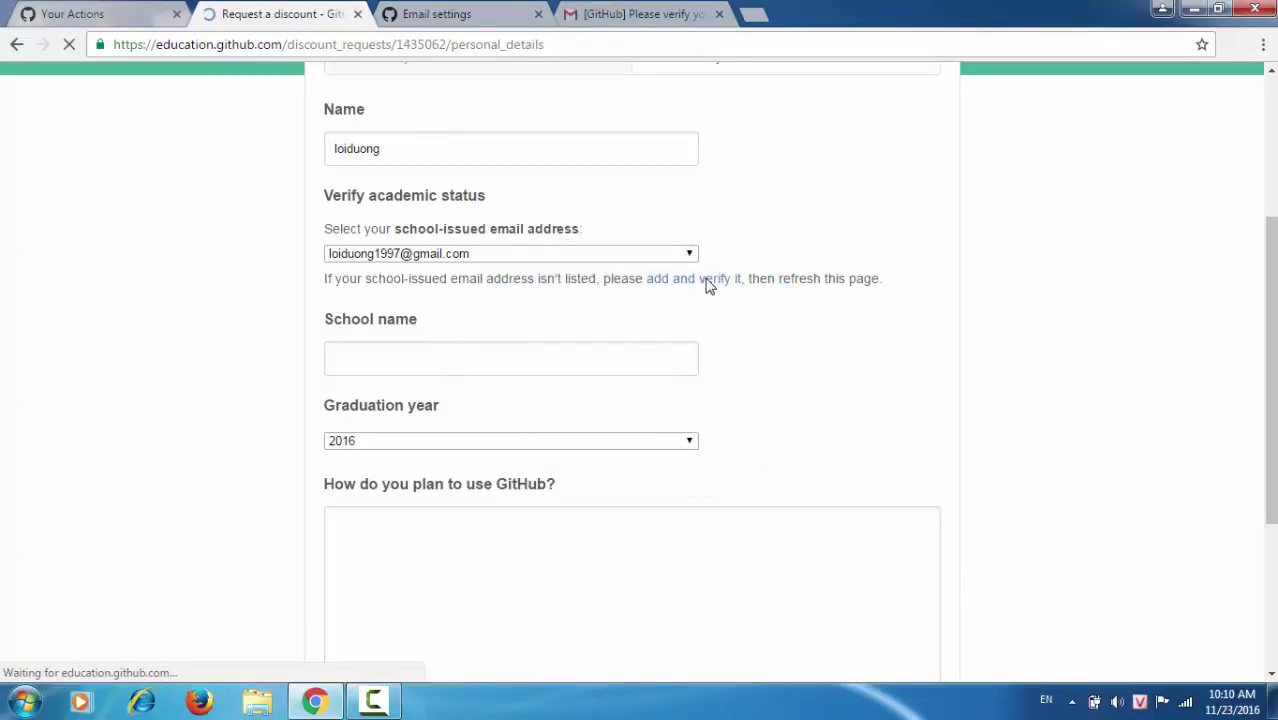
scroll(712, 286, "up", 3)
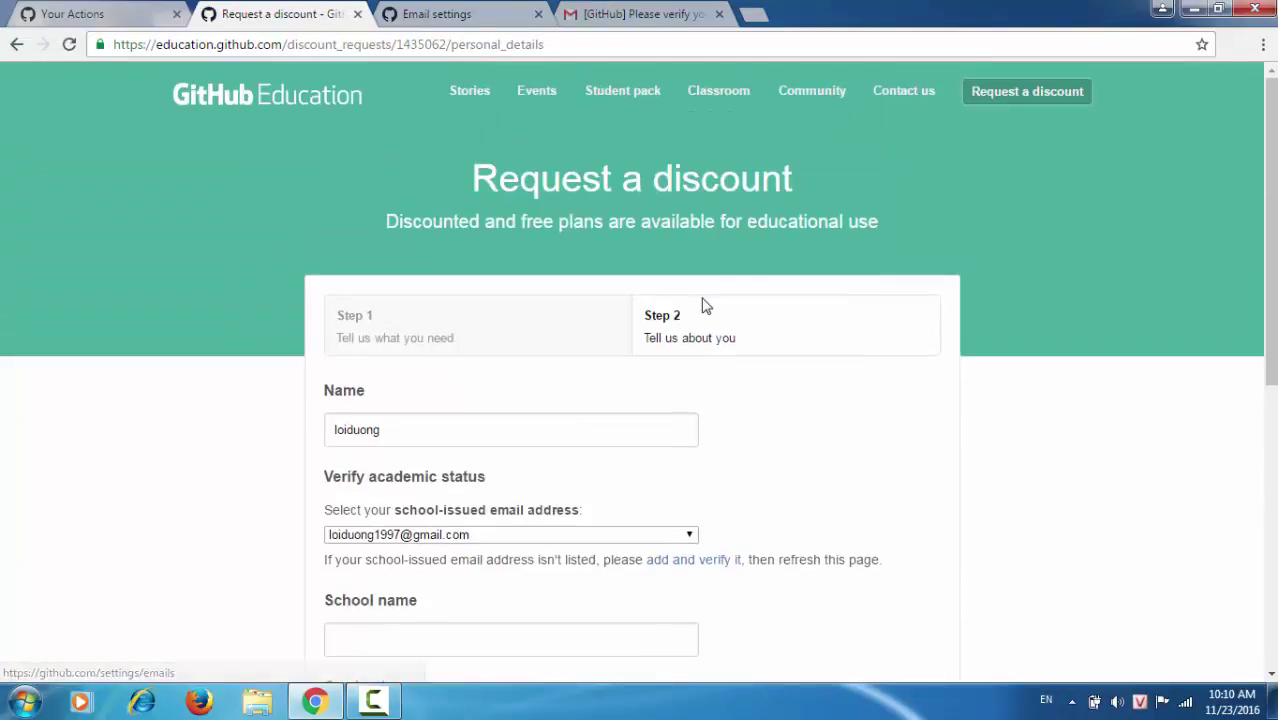
scroll(616, 410, "down", 2)
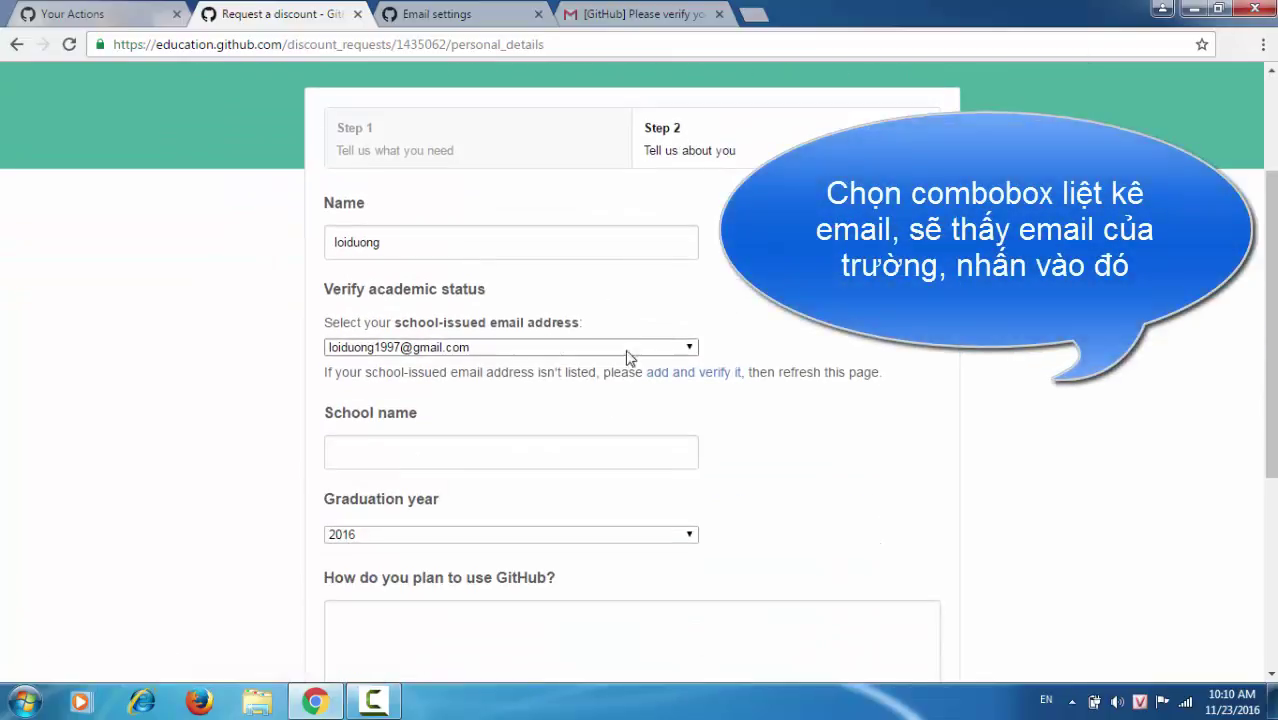
left_click(688, 348)
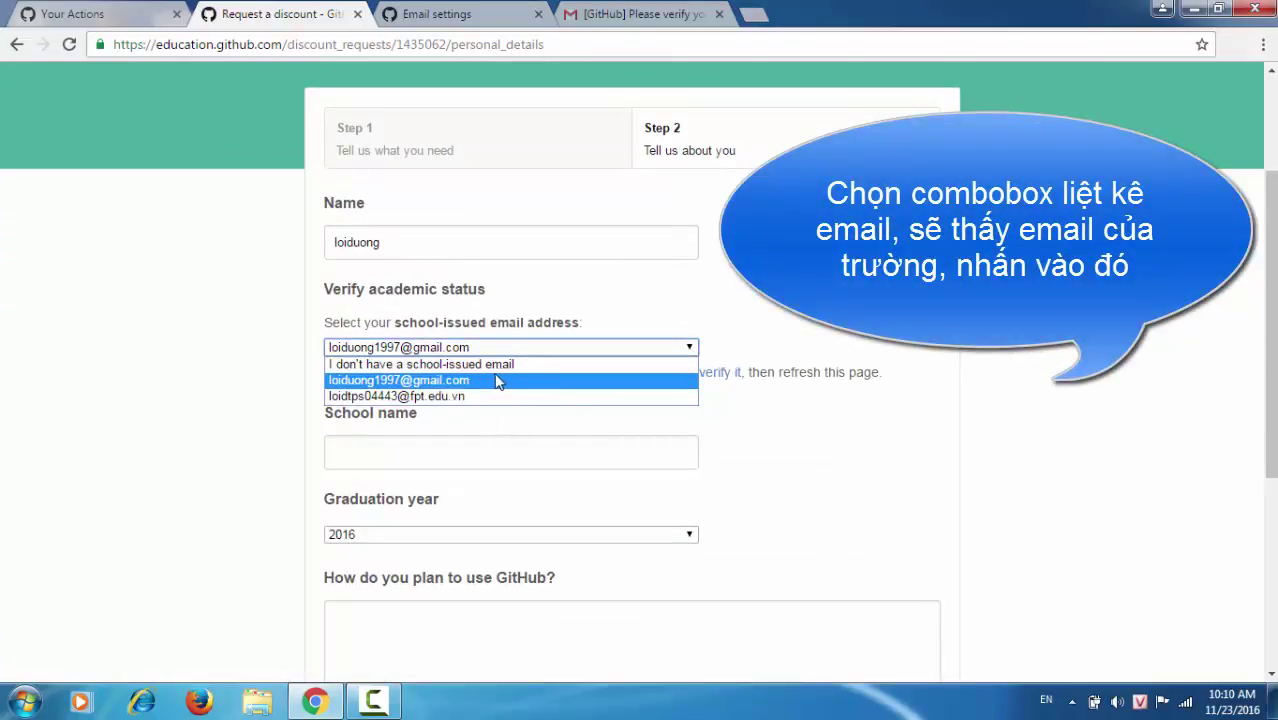
left_click(441, 396)
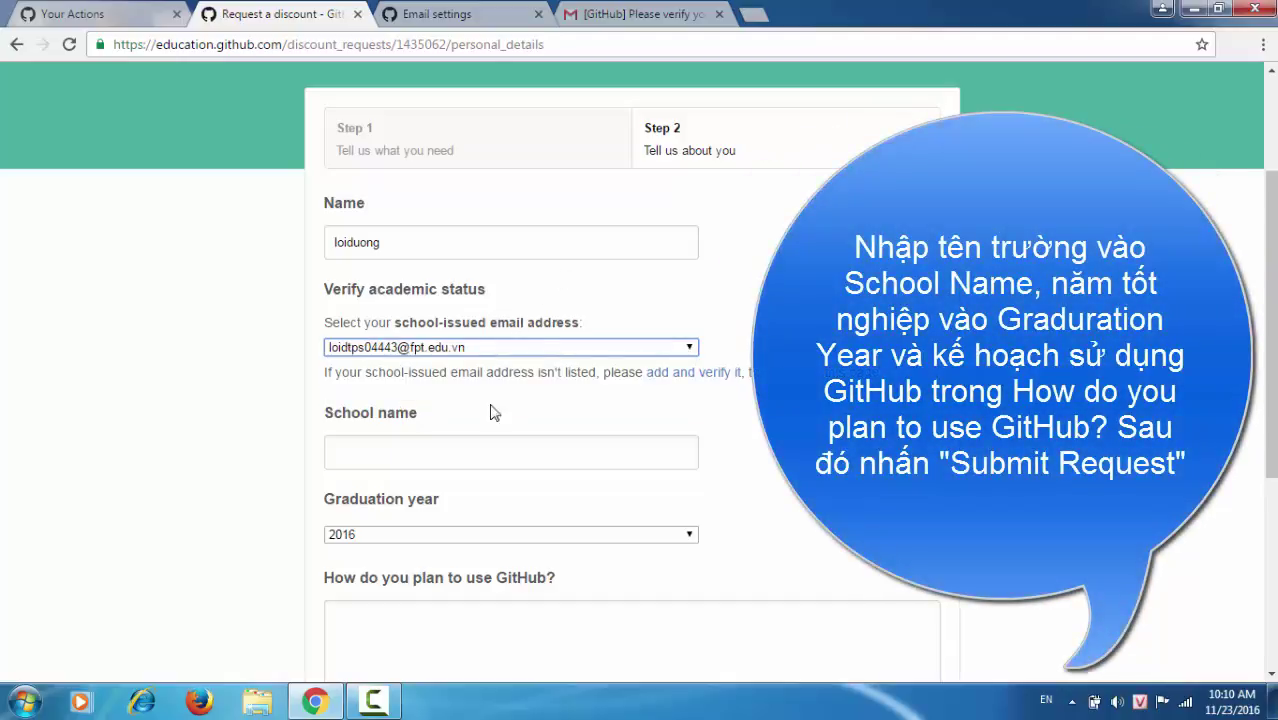
Set the school to FPT polytechnic and the graduation year to 2018.
left_click(449, 446)
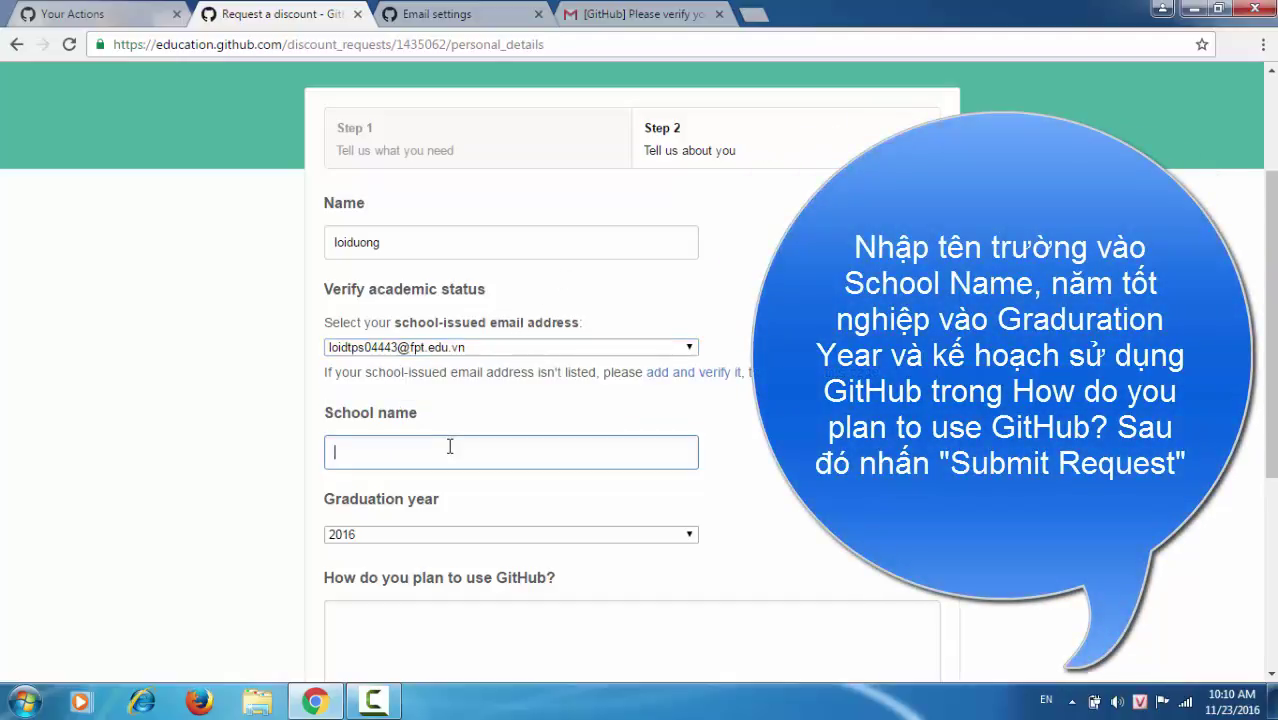
type("FPT polytechnic")
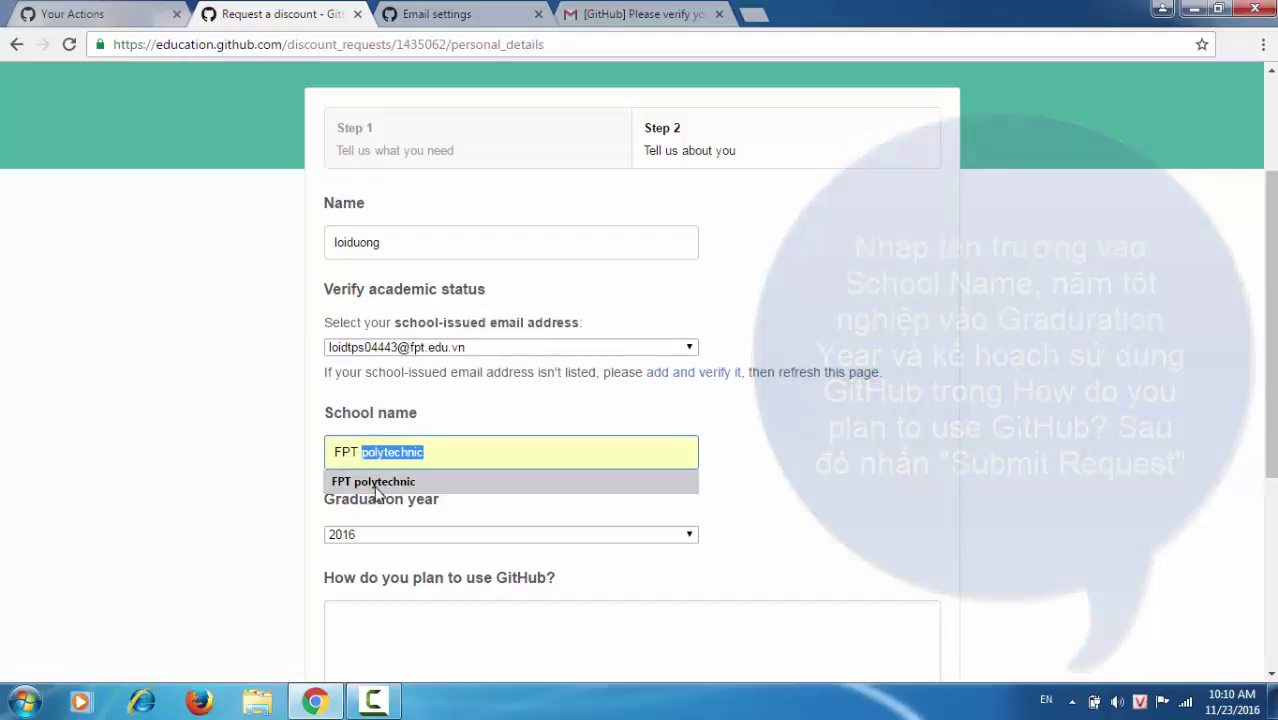
left_click(374, 483)
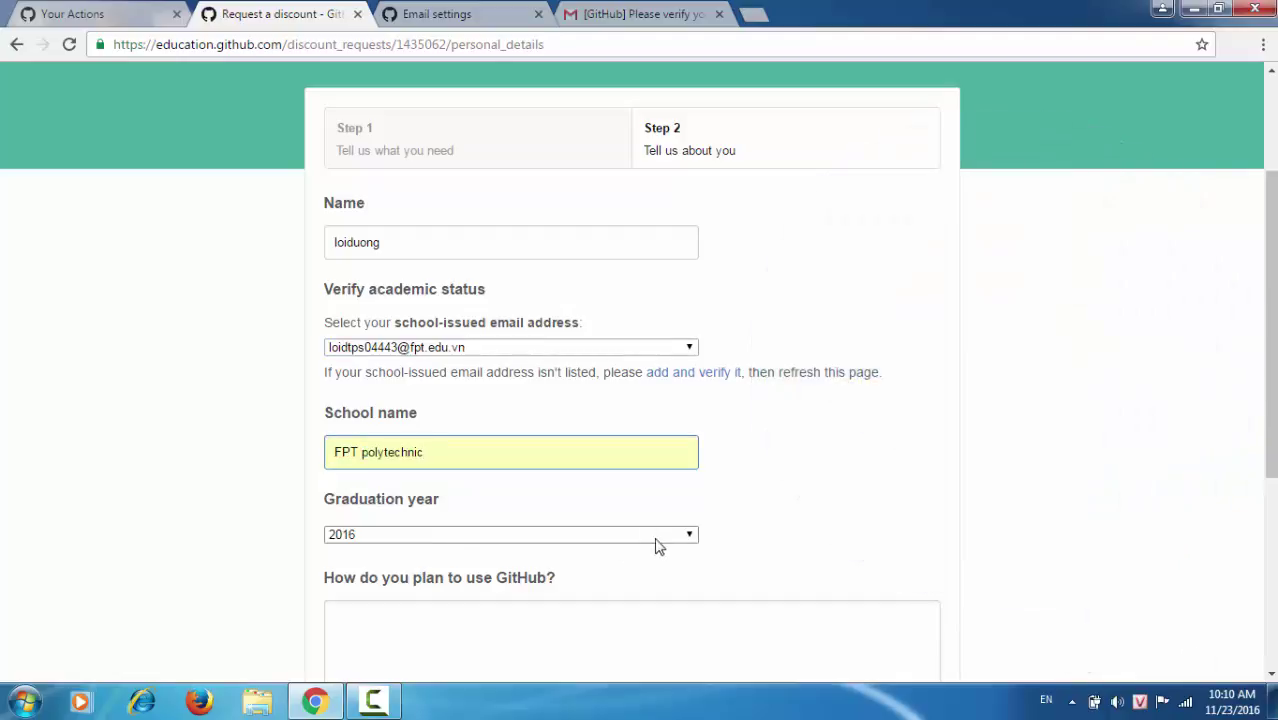
left_click(690, 536)
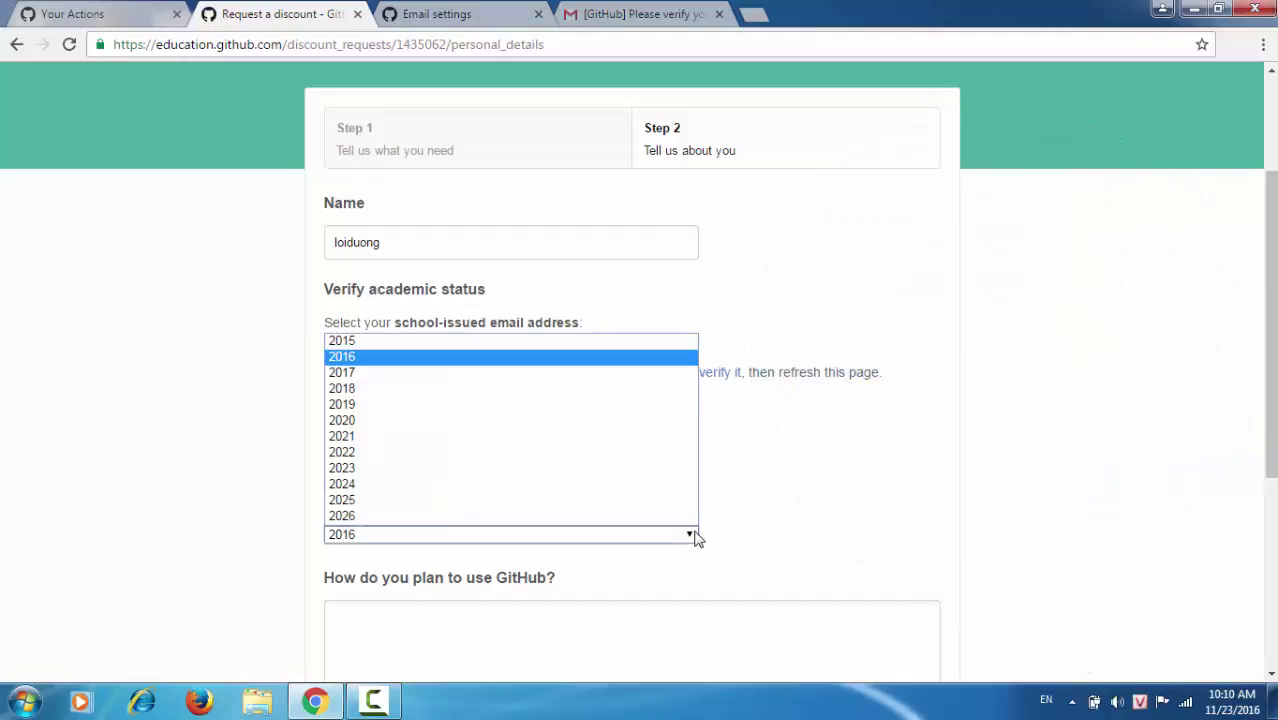
left_click(457, 389)
Enter 'study' as the planned GitHub use and submit the discount request.
scroll(622, 409, "down", 2)
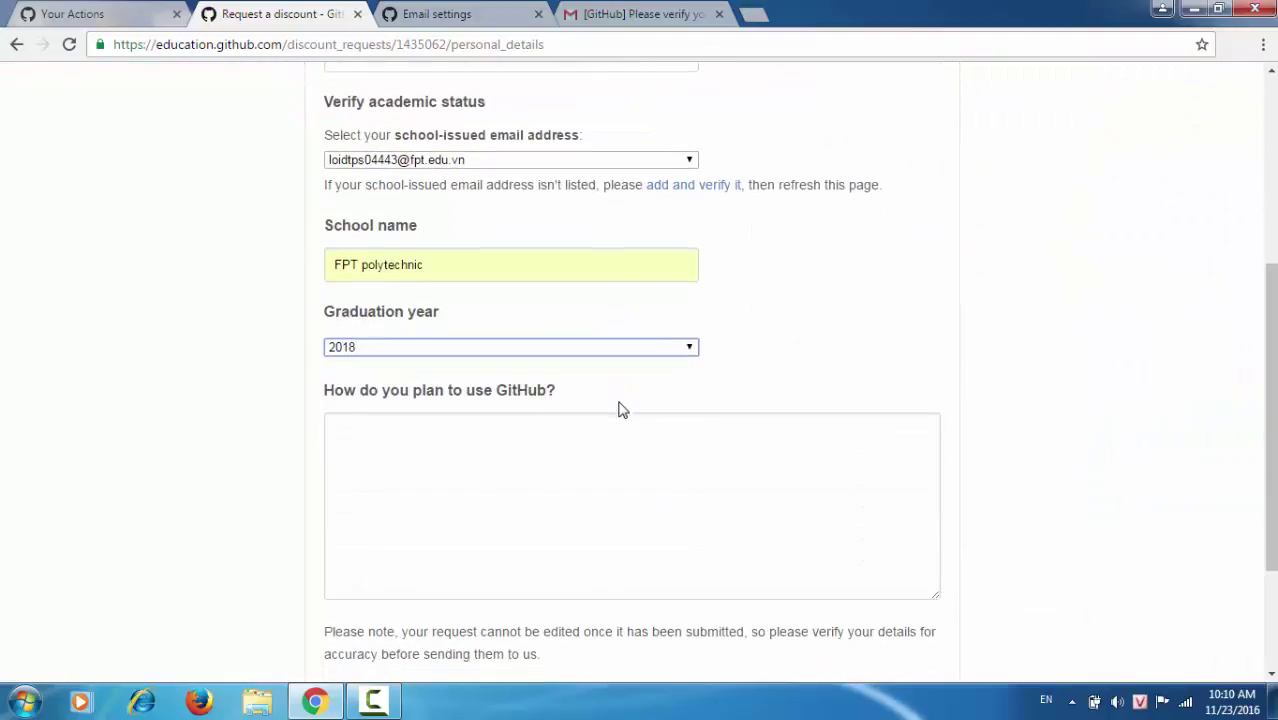
left_click(417, 424)
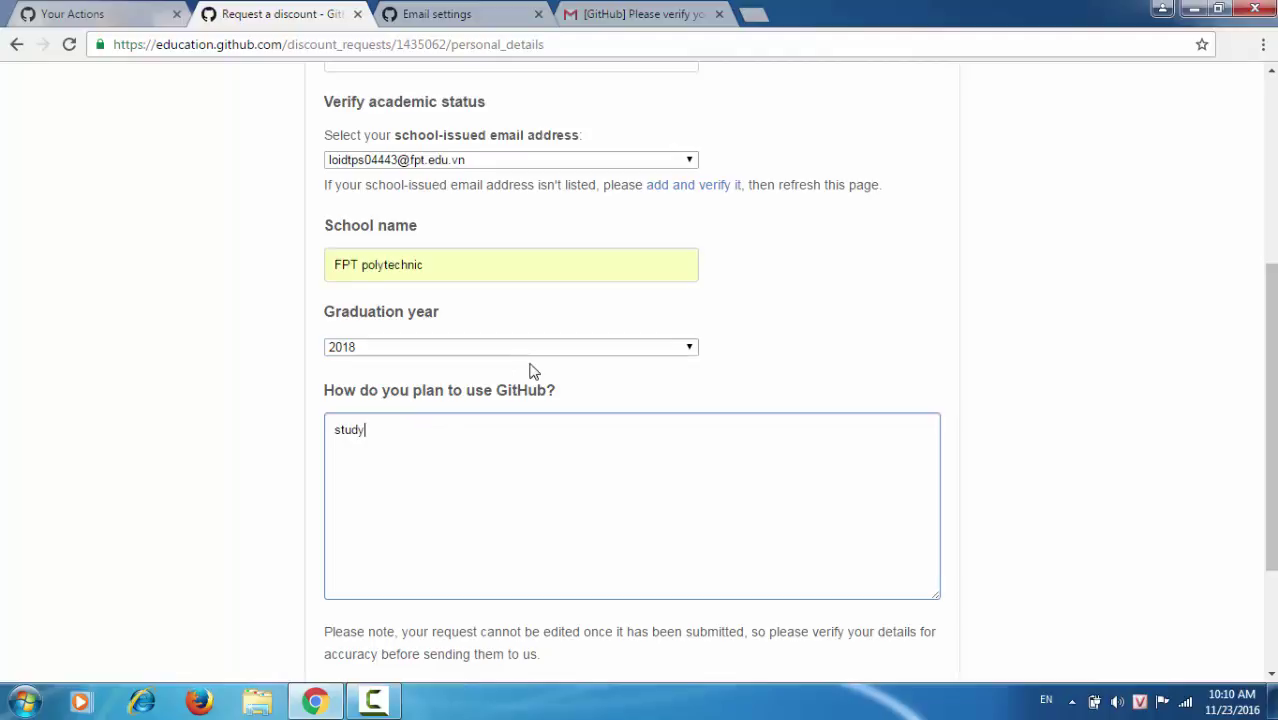
scroll(610, 374, "down", 1)
scroll(610, 374, "up", 2)
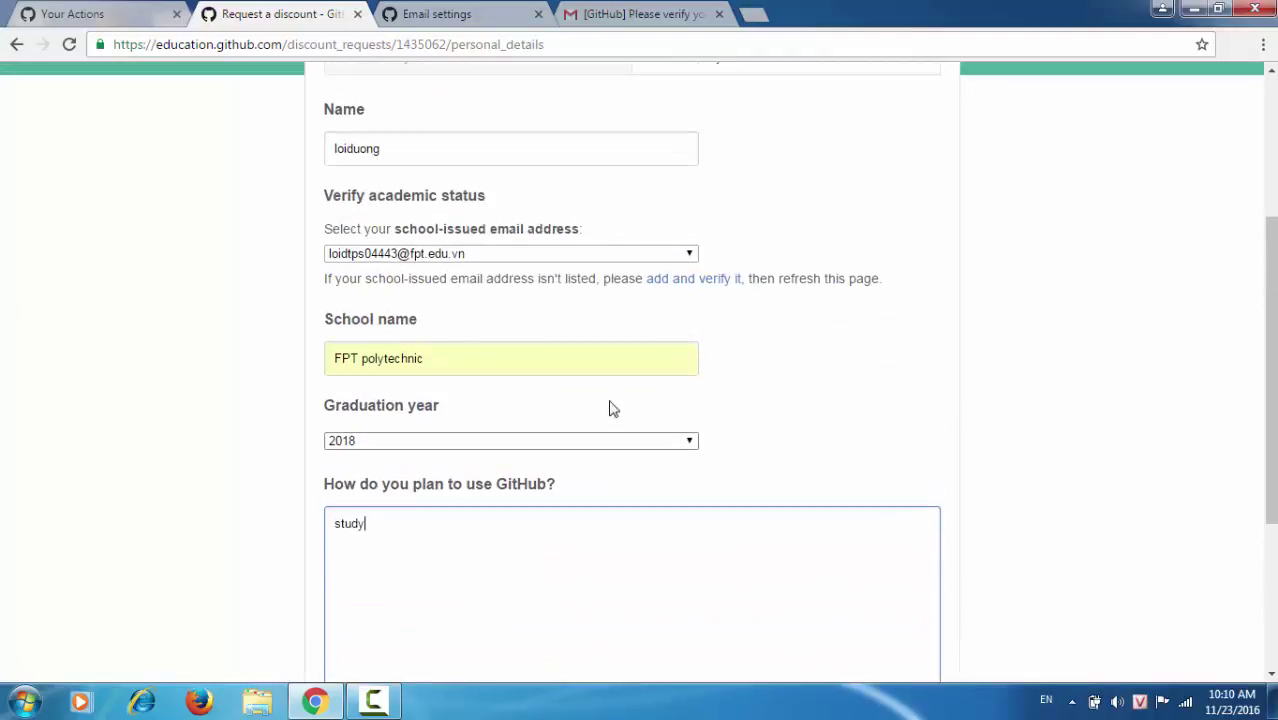
left_click(692, 701)
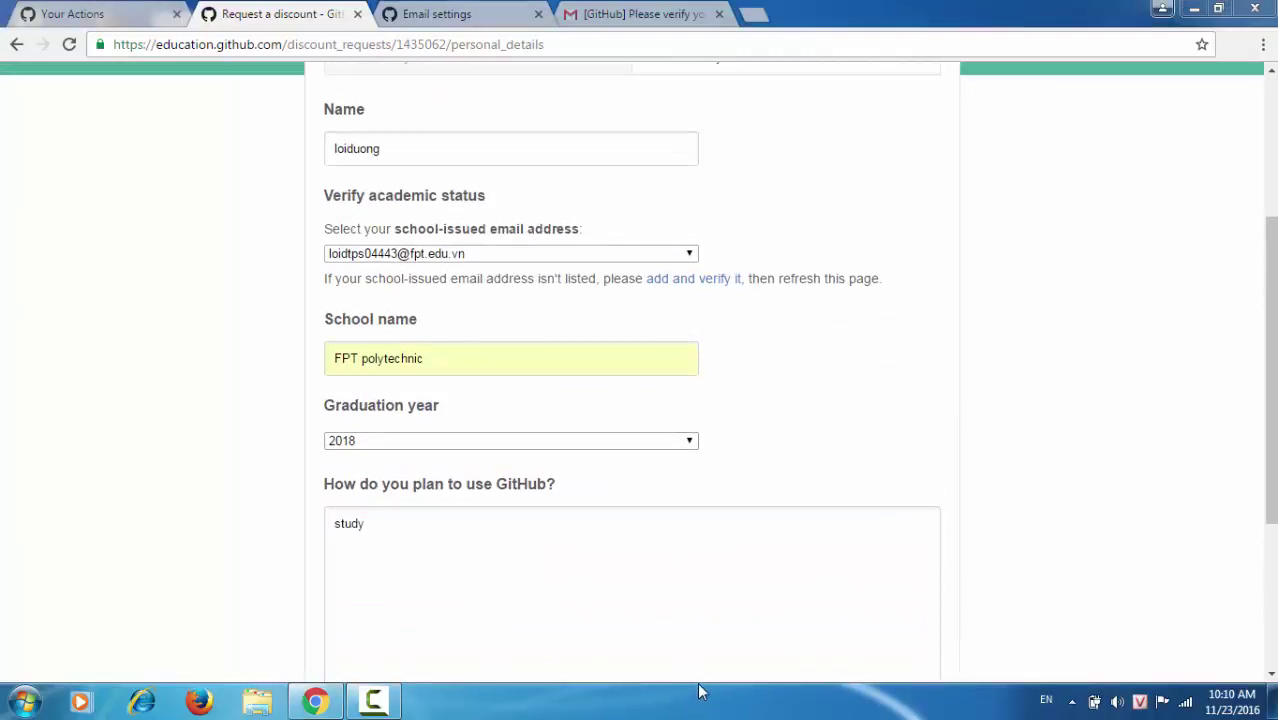
key("Print")
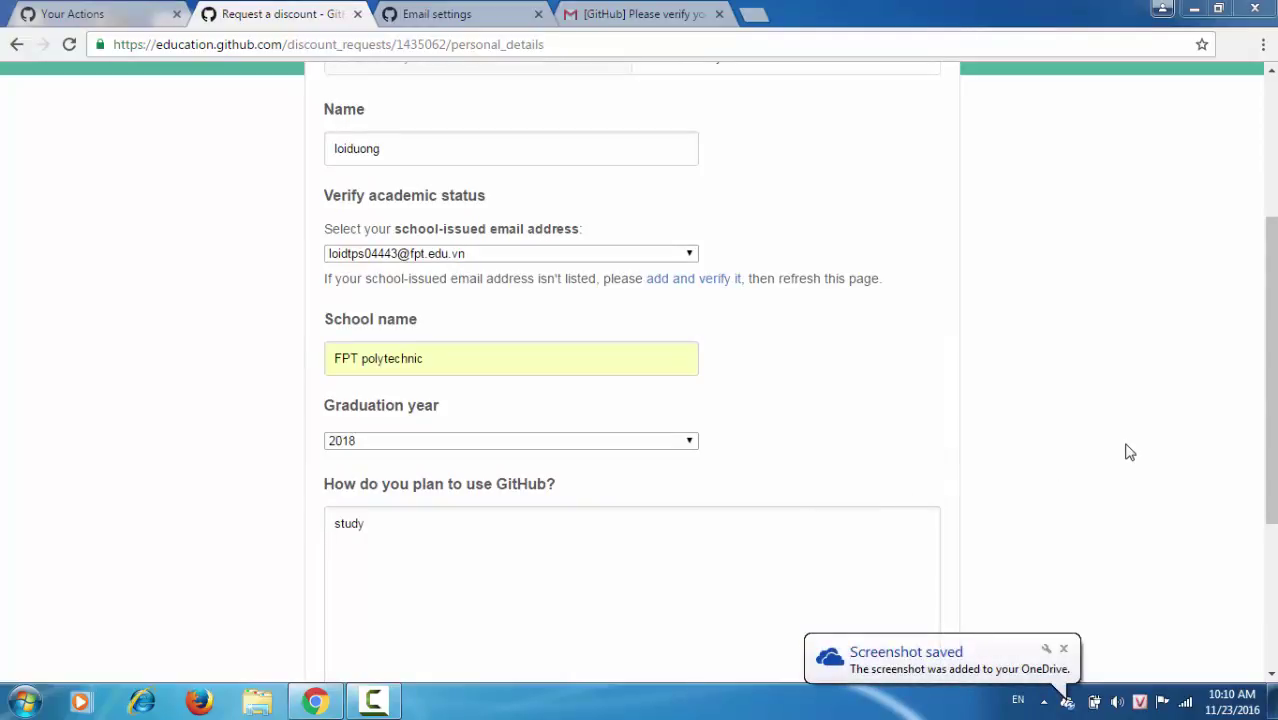
left_click(1128, 452)
scroll(1100, 460, "down", 3)
left_click(428, 515)
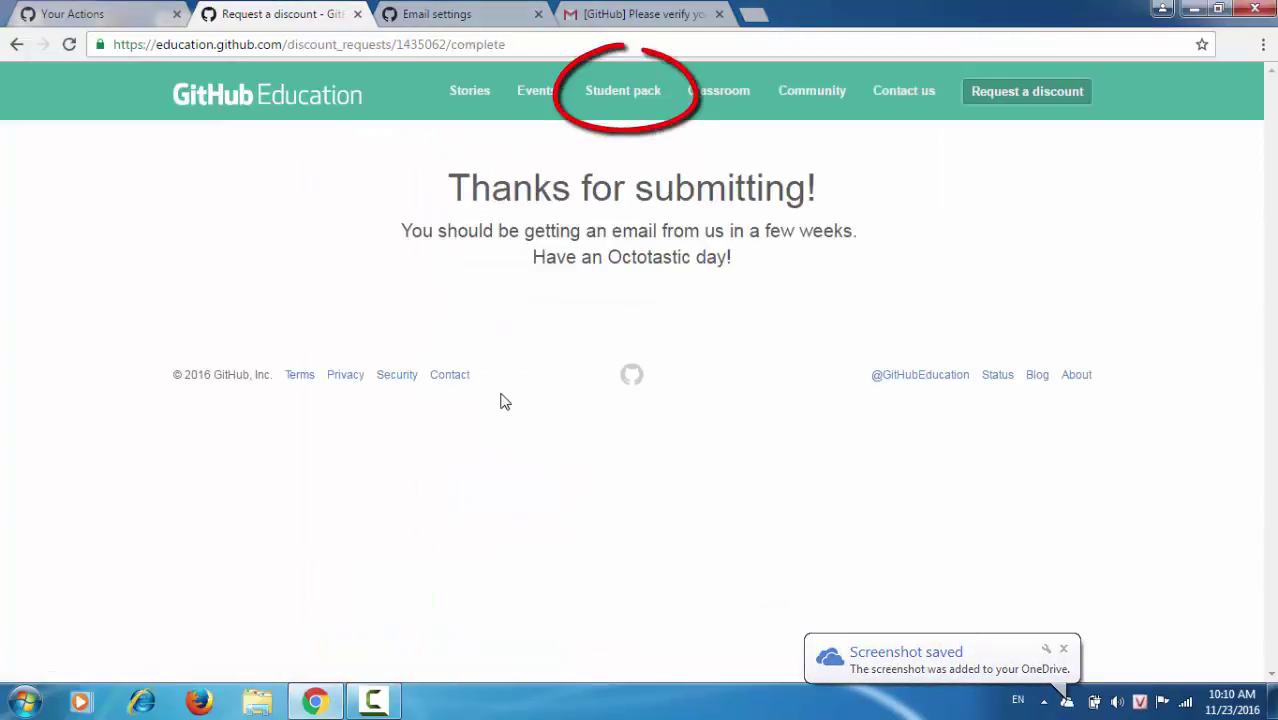
Open the Student Developer Pack offers and scroll down to Namecheap's free .me domain deal.
left_click(622, 100)
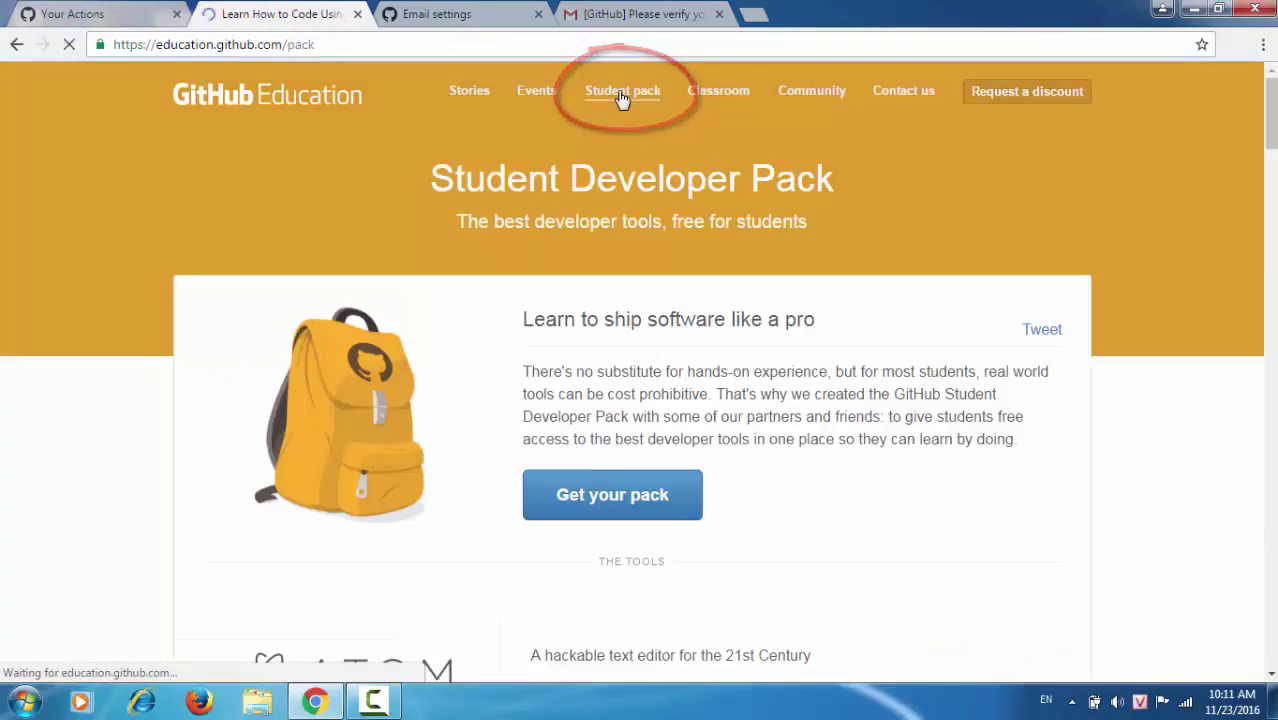
left_click(621, 509)
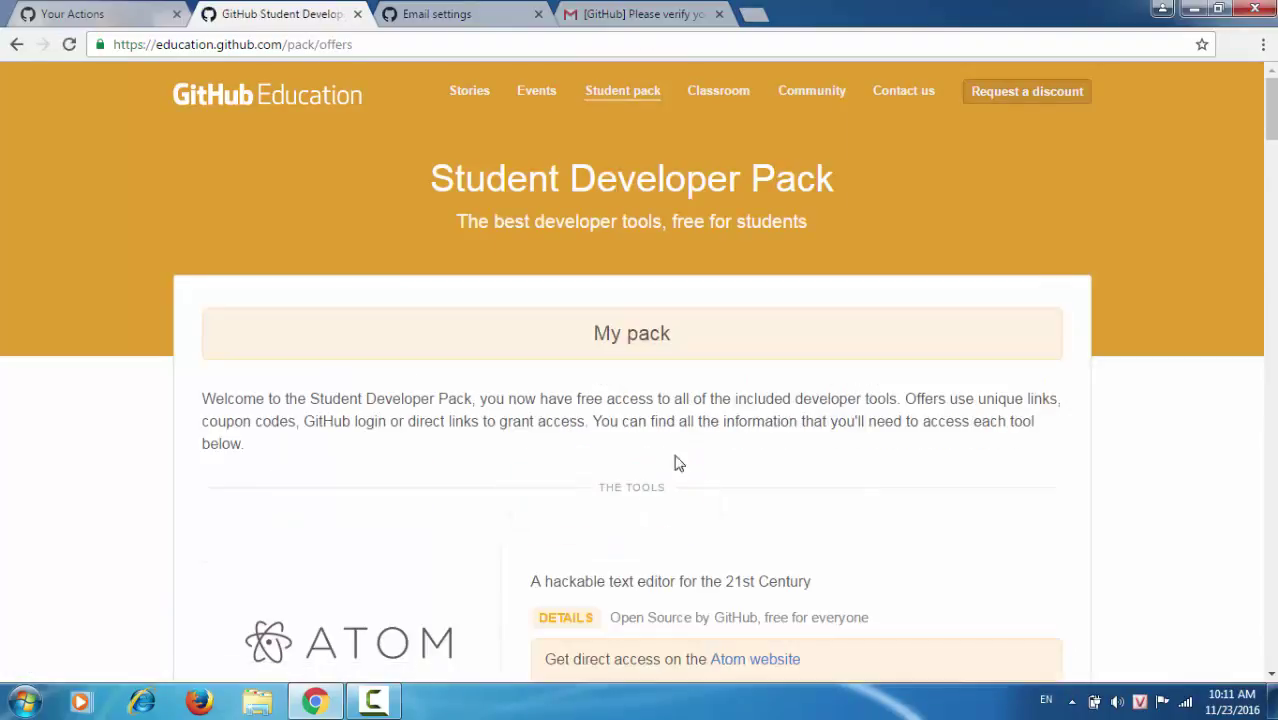
scroll(700, 446, "down", 2)
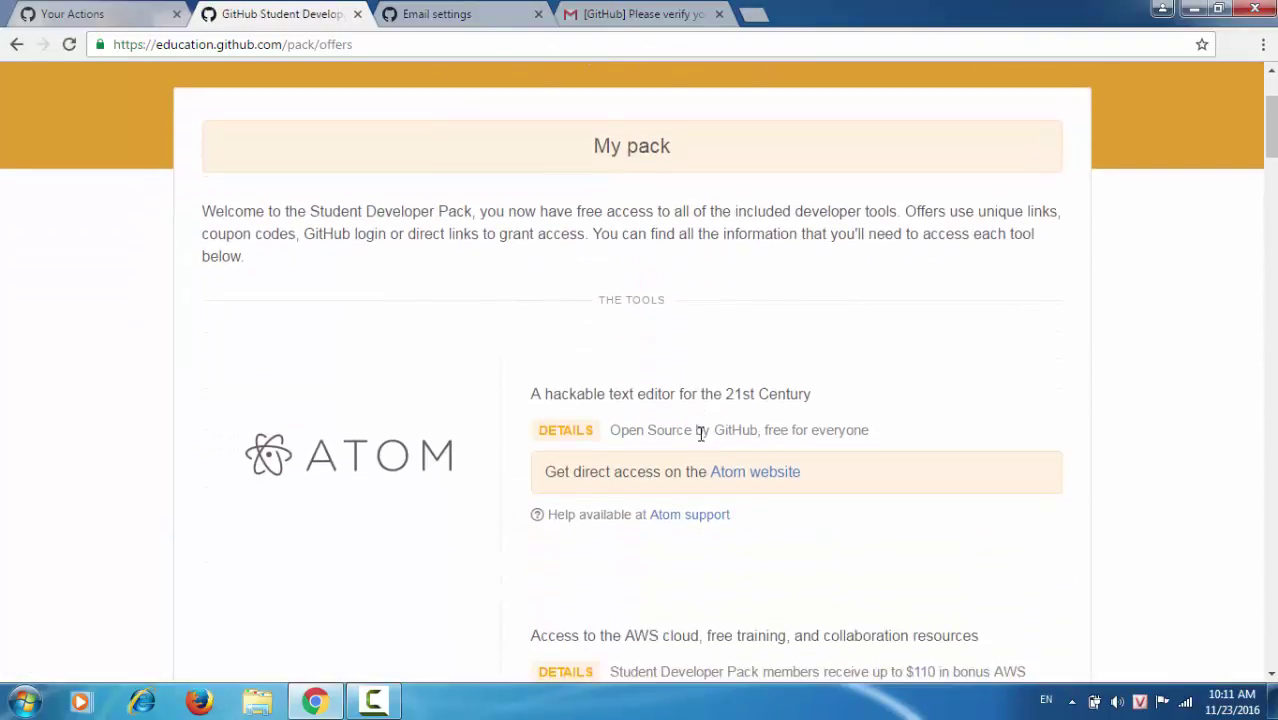
scroll(700, 433, "down", 5)
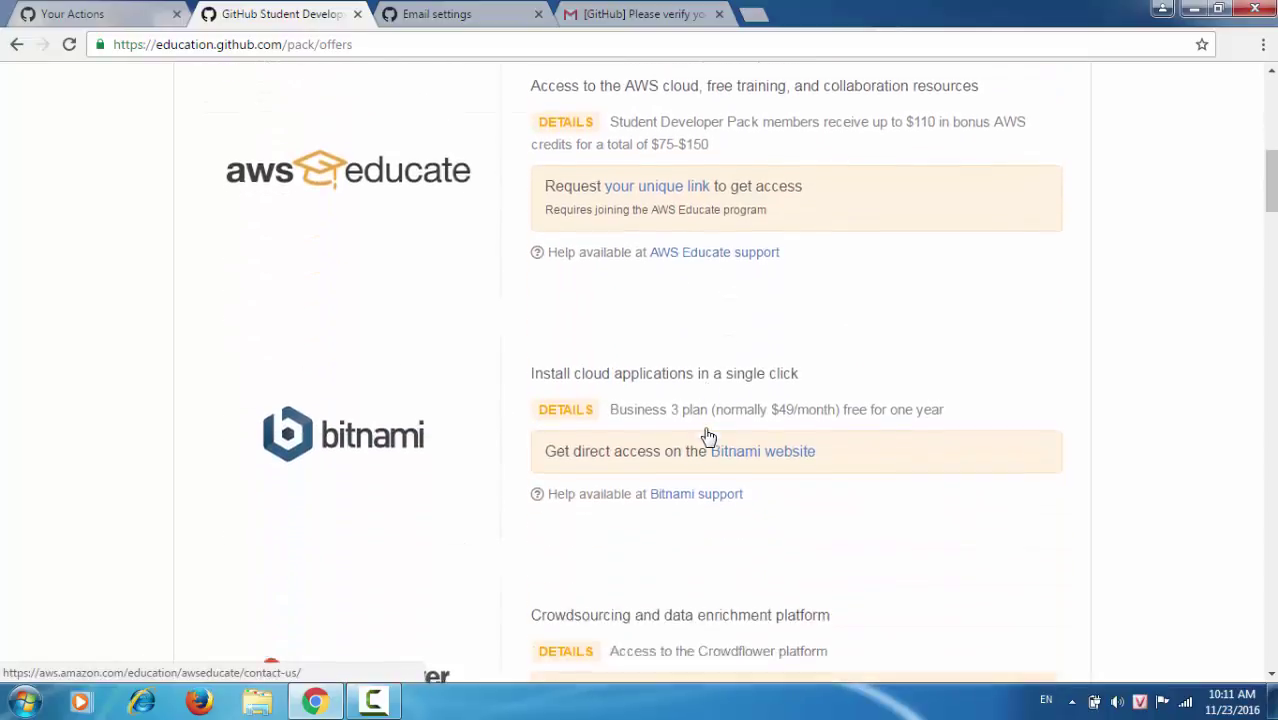
scroll(708, 437, "down", 9)
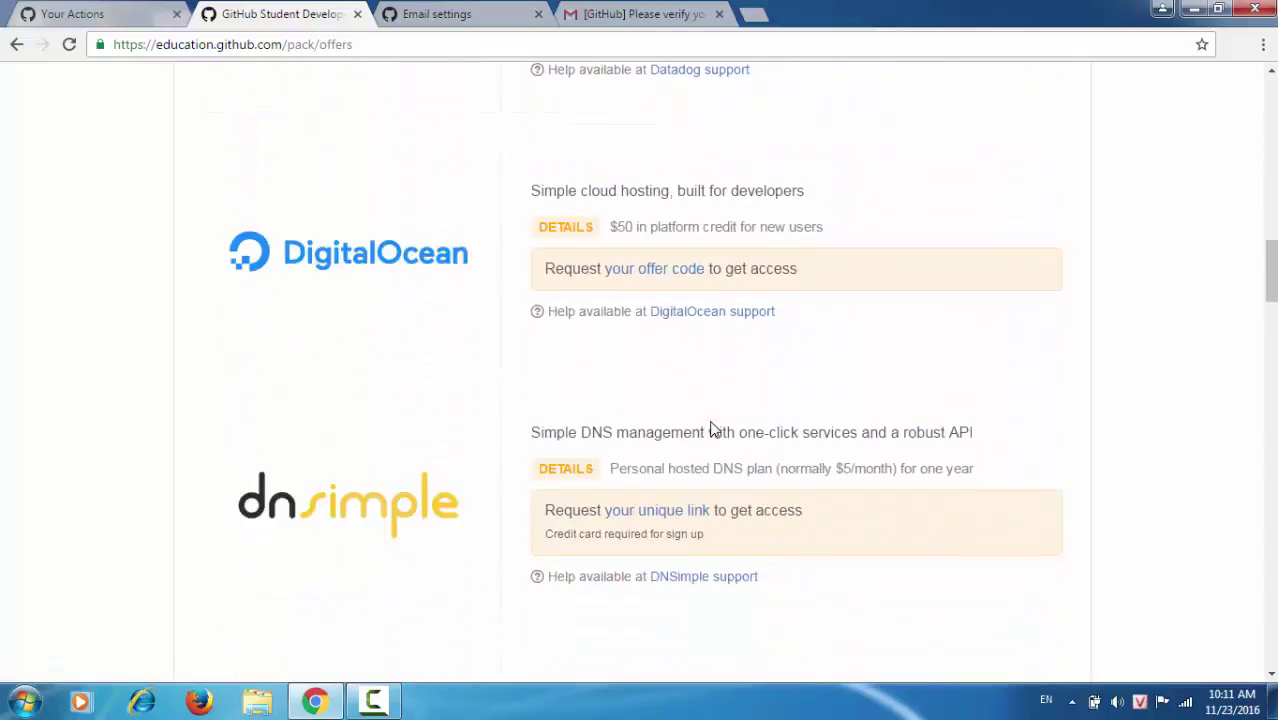
scroll(710, 428, "down", 6)
scroll(516, 359, "down", 10)
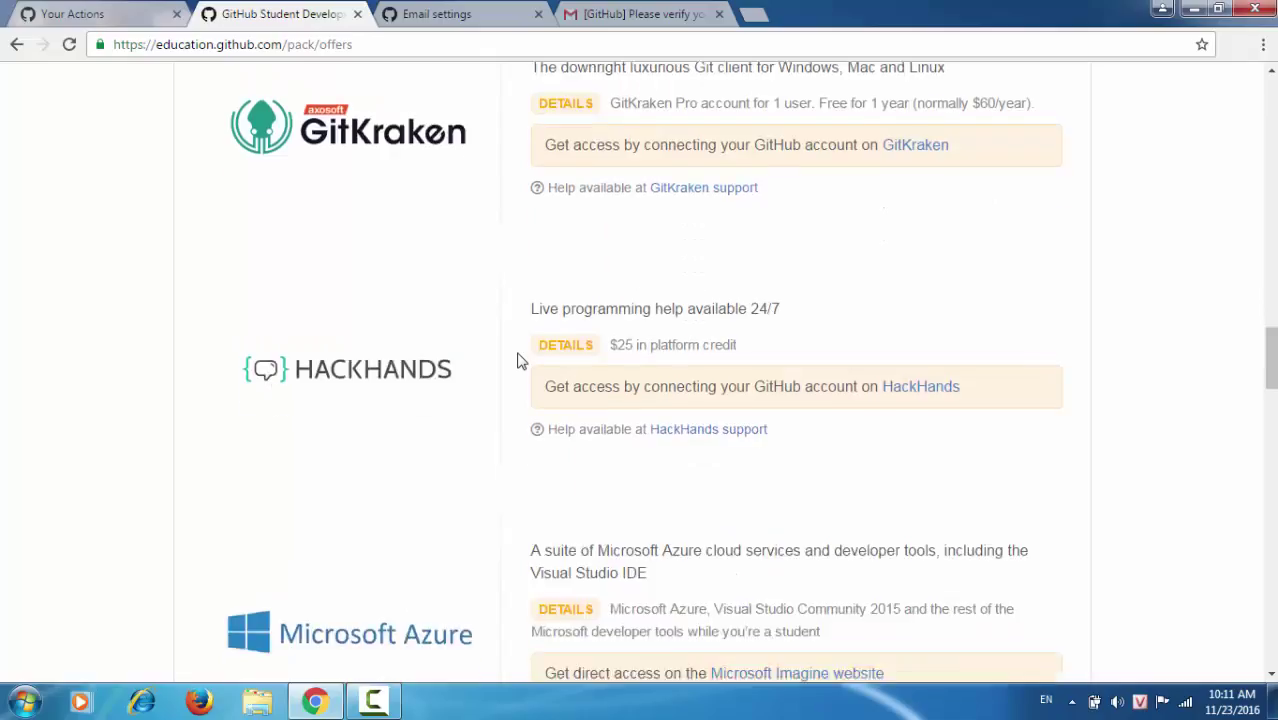
scroll(518, 360, "up", 5)
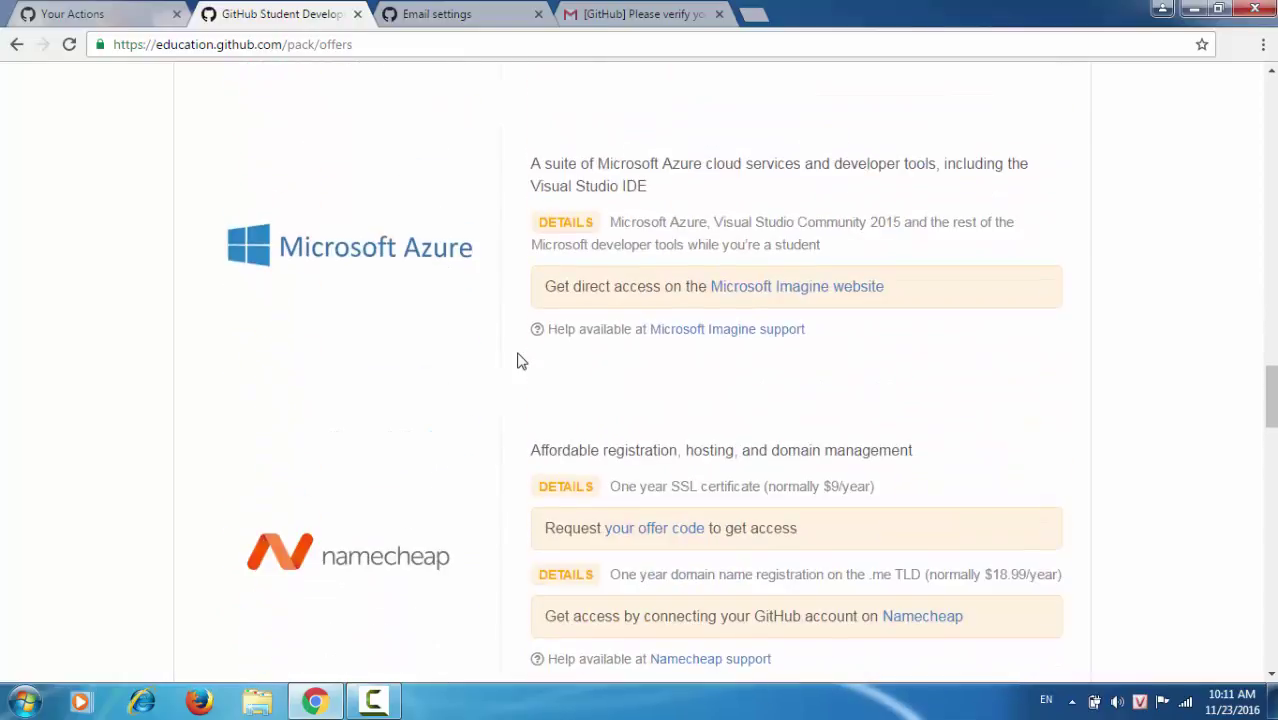
scroll(518, 360, "down", 1)
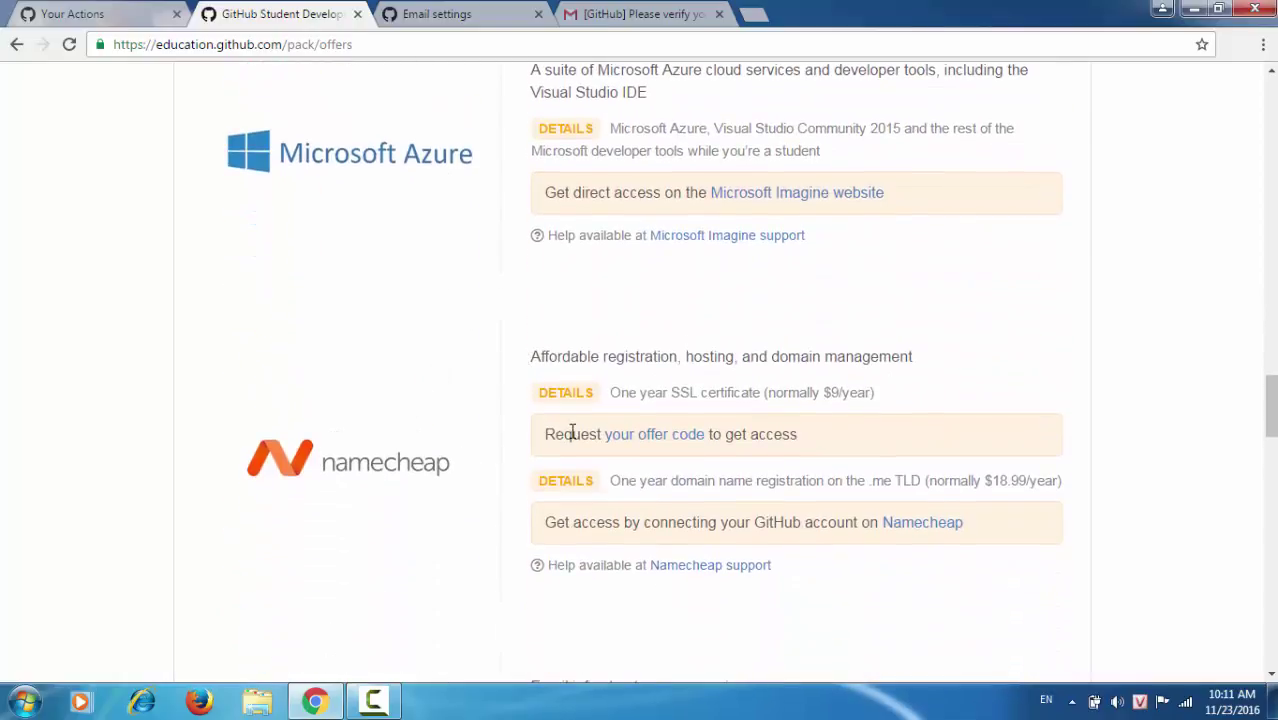
scroll(571, 432, "down", 1)
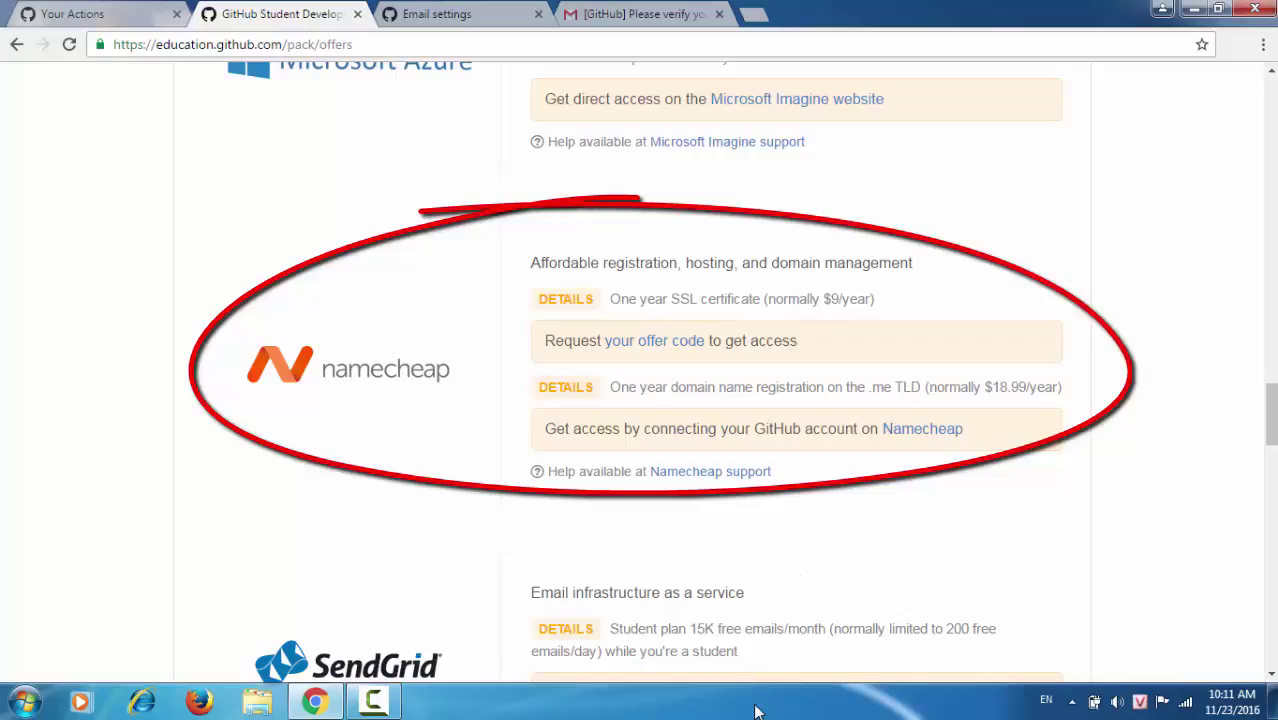
key("Print")
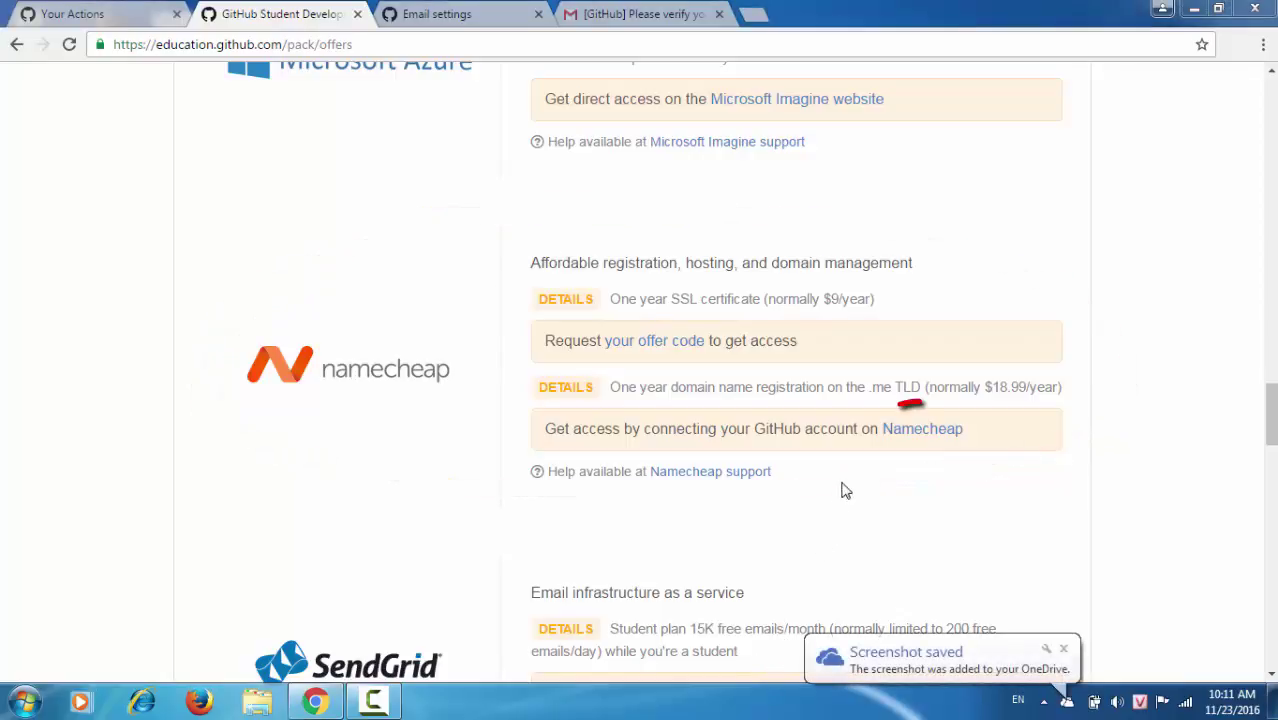
Open Namecheap's .me offer, sign in with GitHub, and authorize Namecheap for Education.
left_click(918, 441)
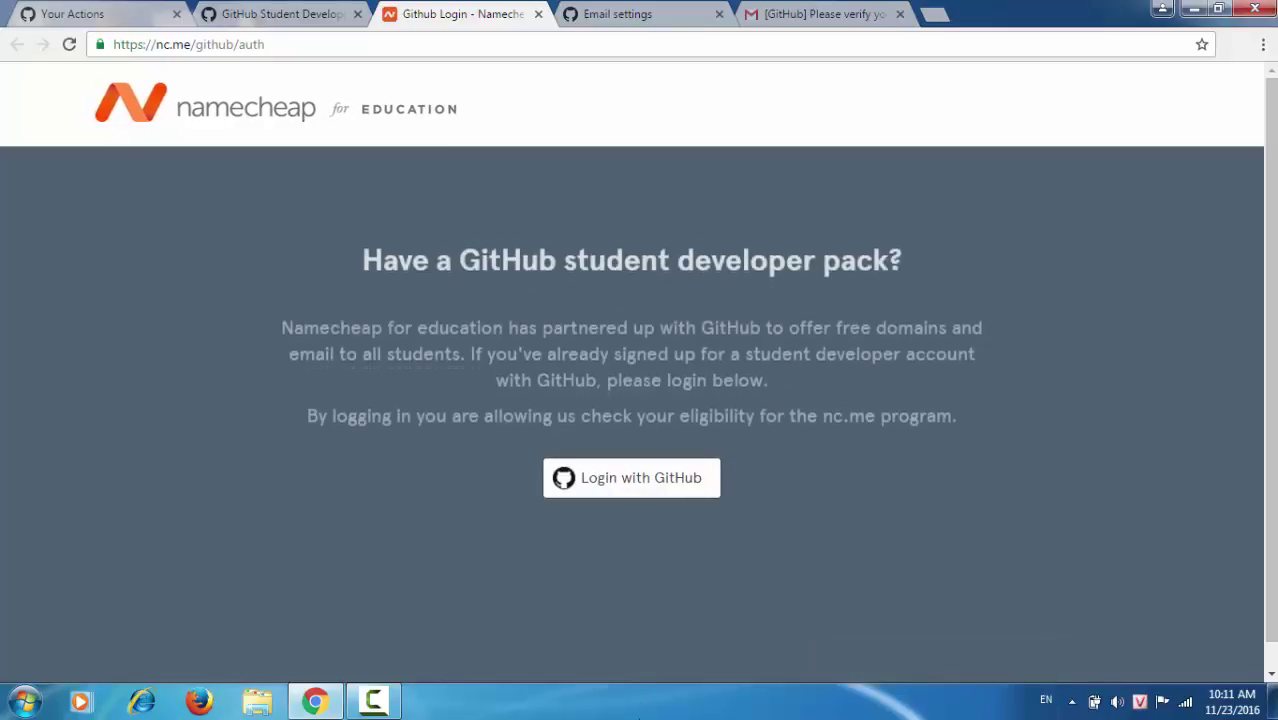
key("Print")
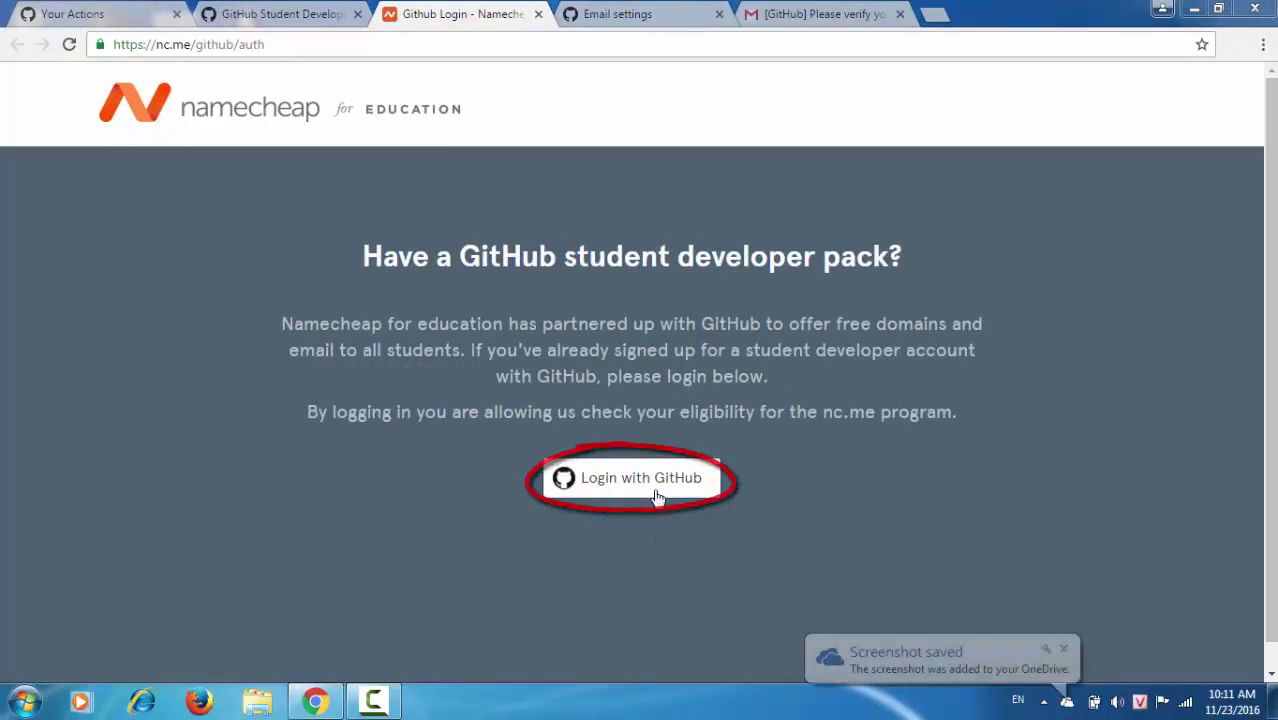
left_click(660, 490)
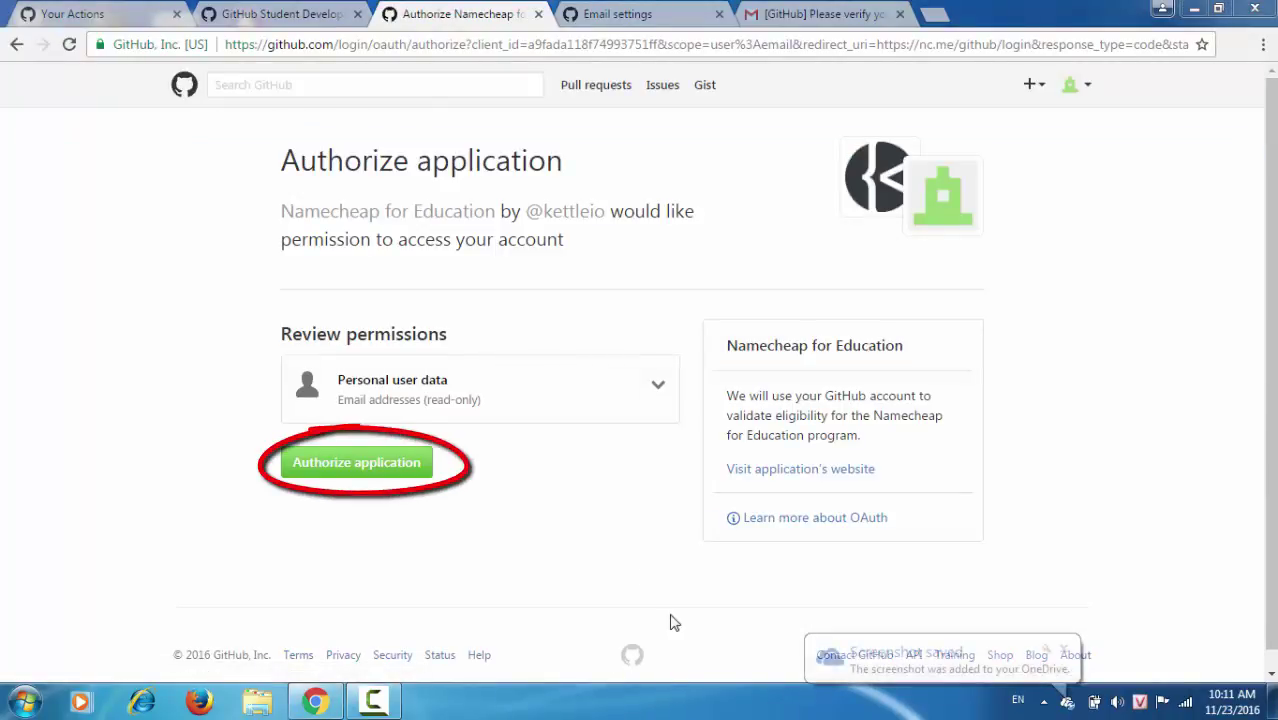
left_click(400, 461)
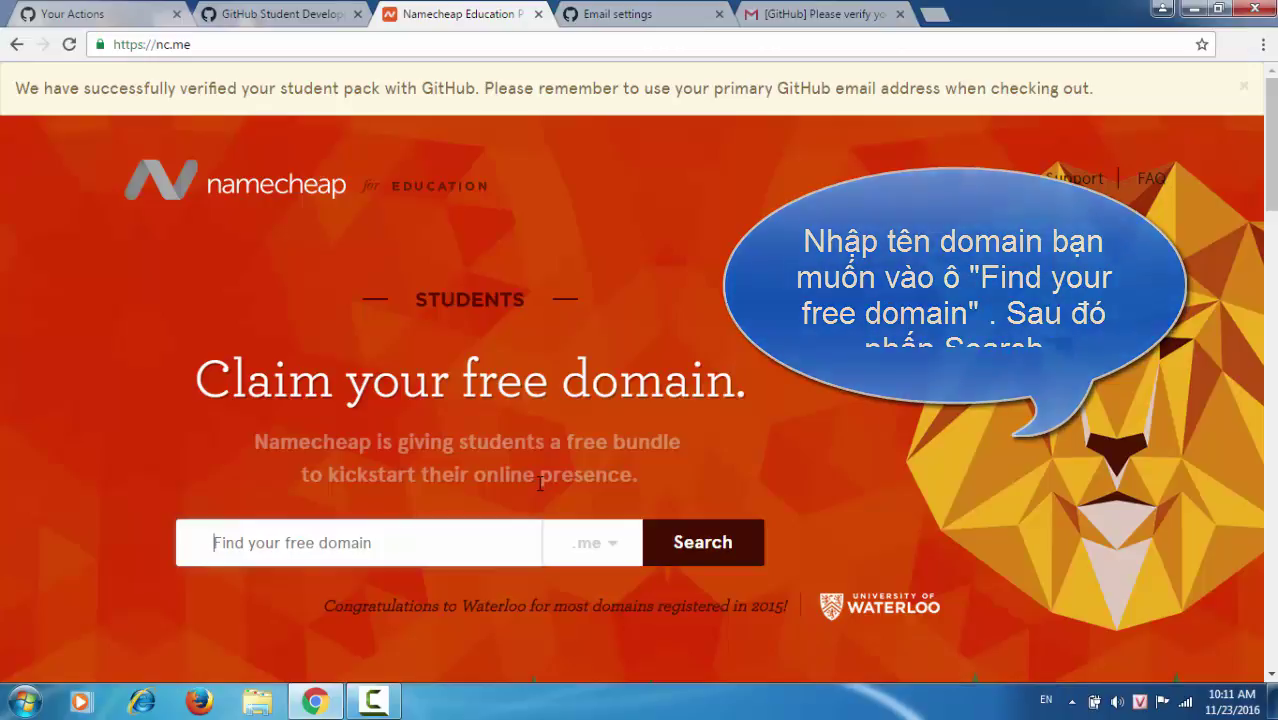
Search for 'loiduong', add the free loiduong.me domain to the cart, and complete the order.
type("loiduong")
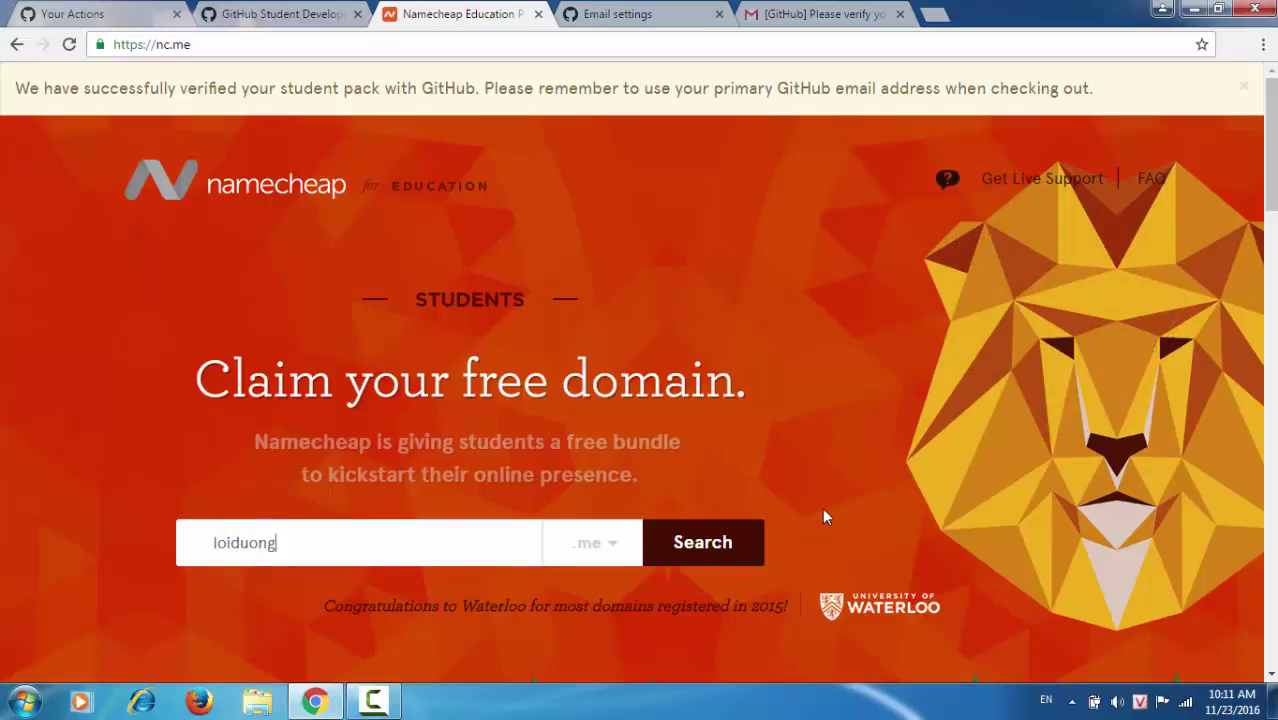
scroll(823, 510, "down", 2)
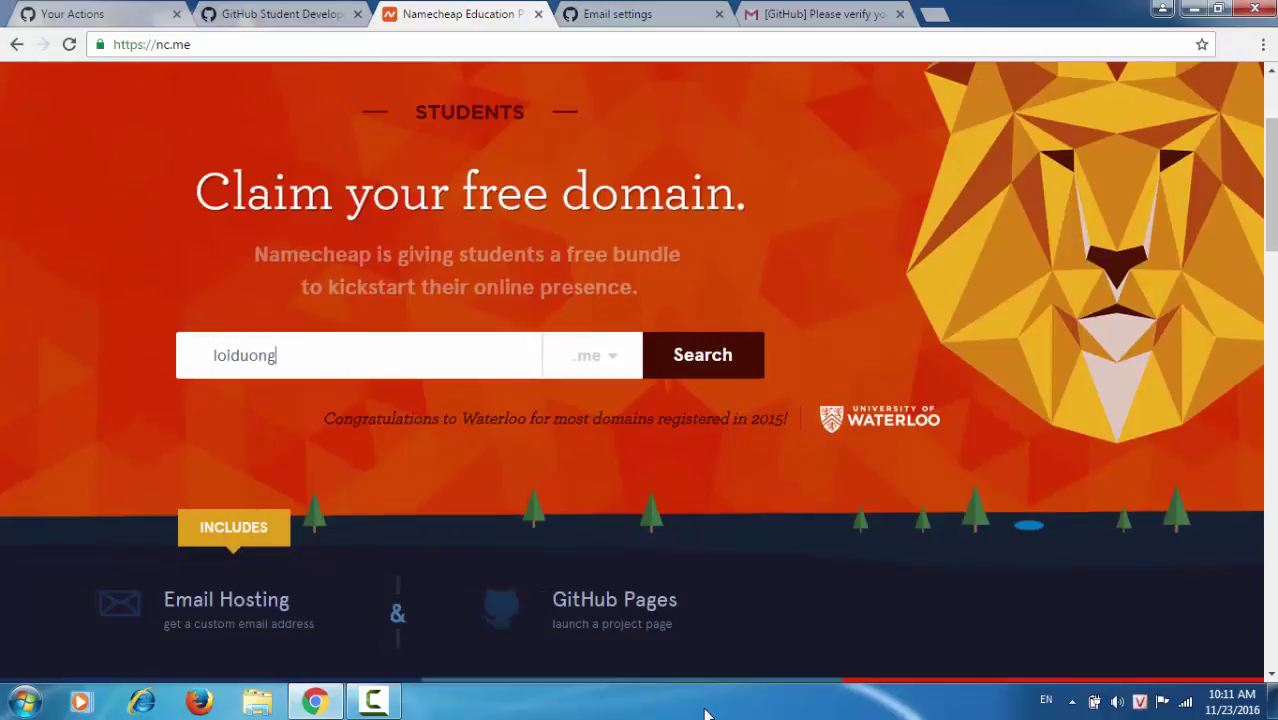
key("Print")
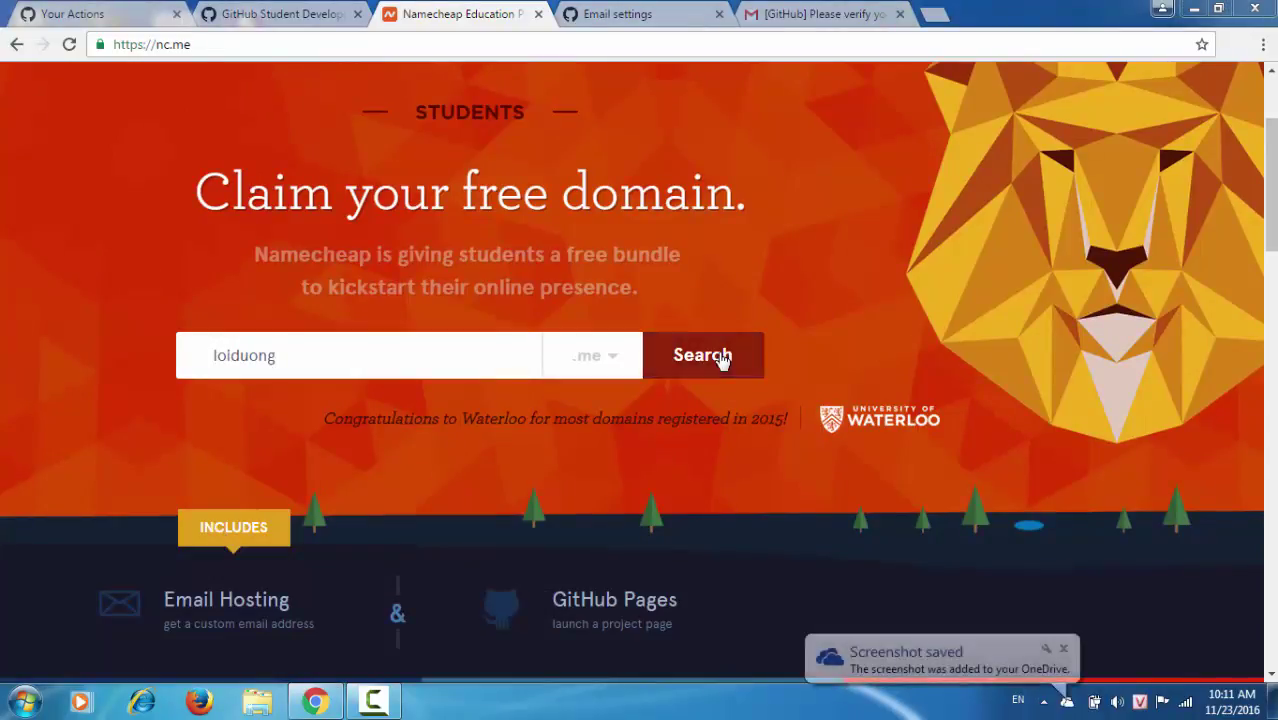
left_click(722, 361)
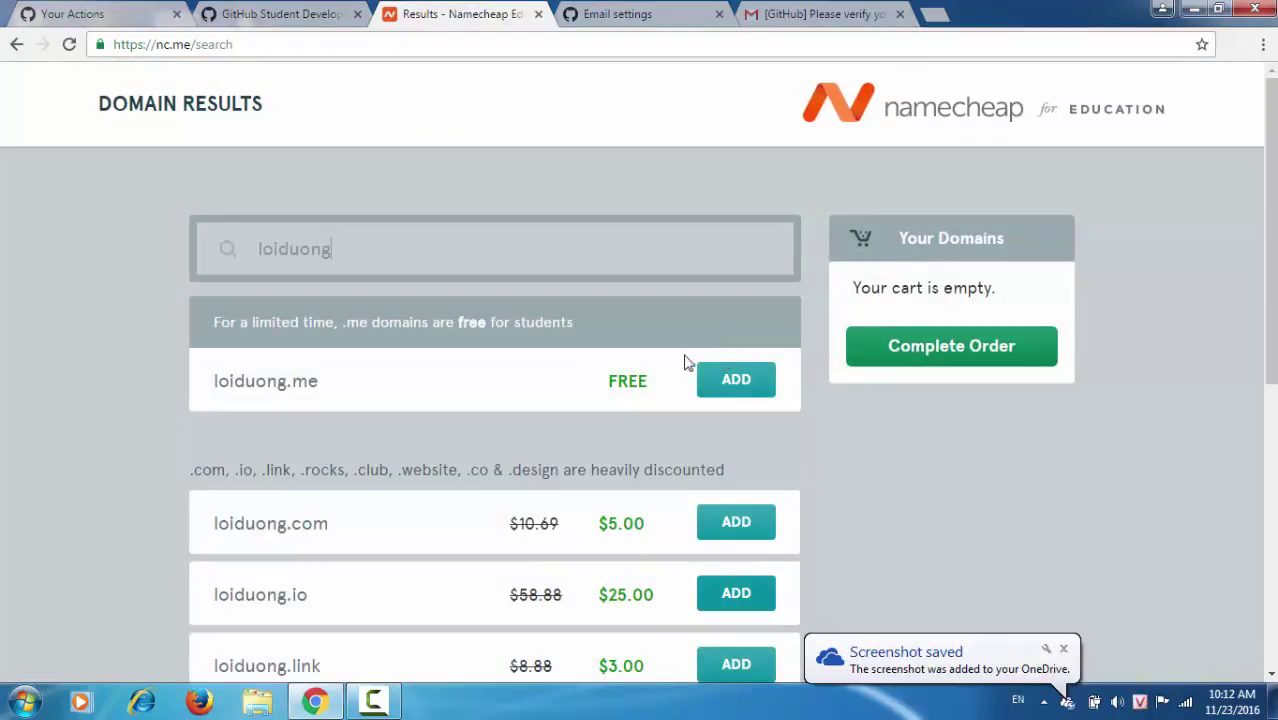
scroll(585, 354, "down", 2)
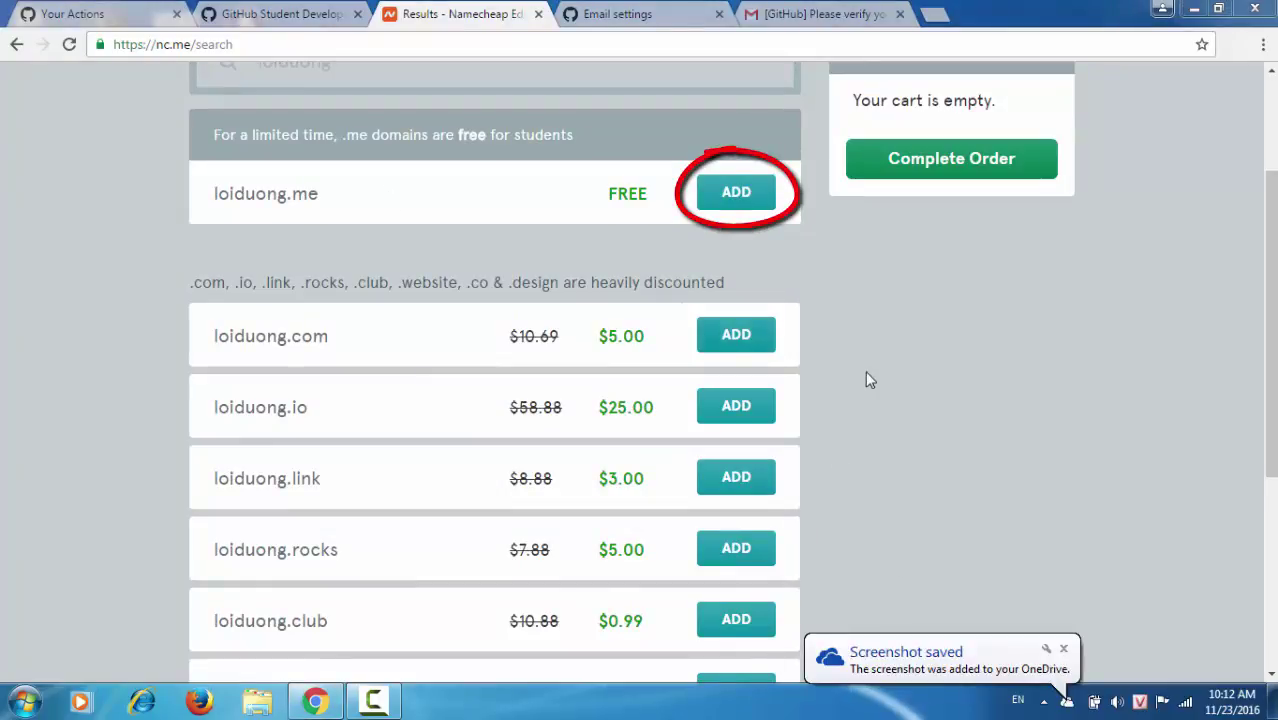
left_click(745, 199)
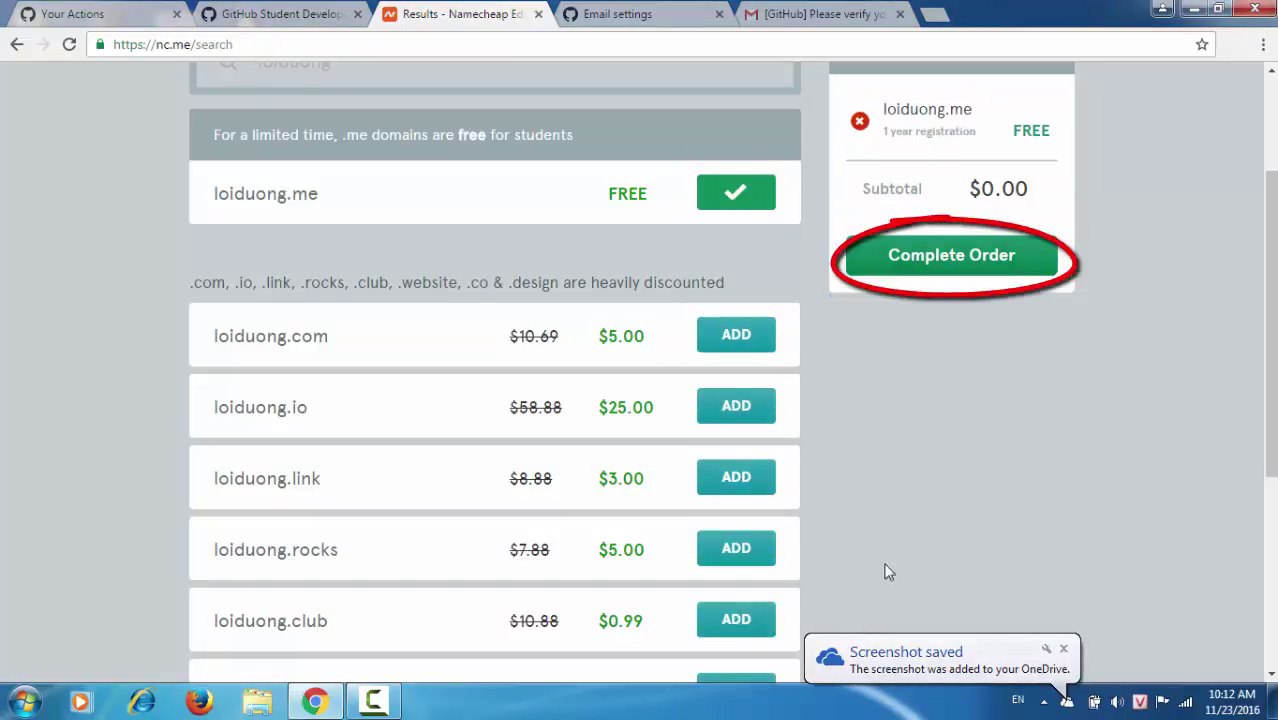
left_click(958, 268)
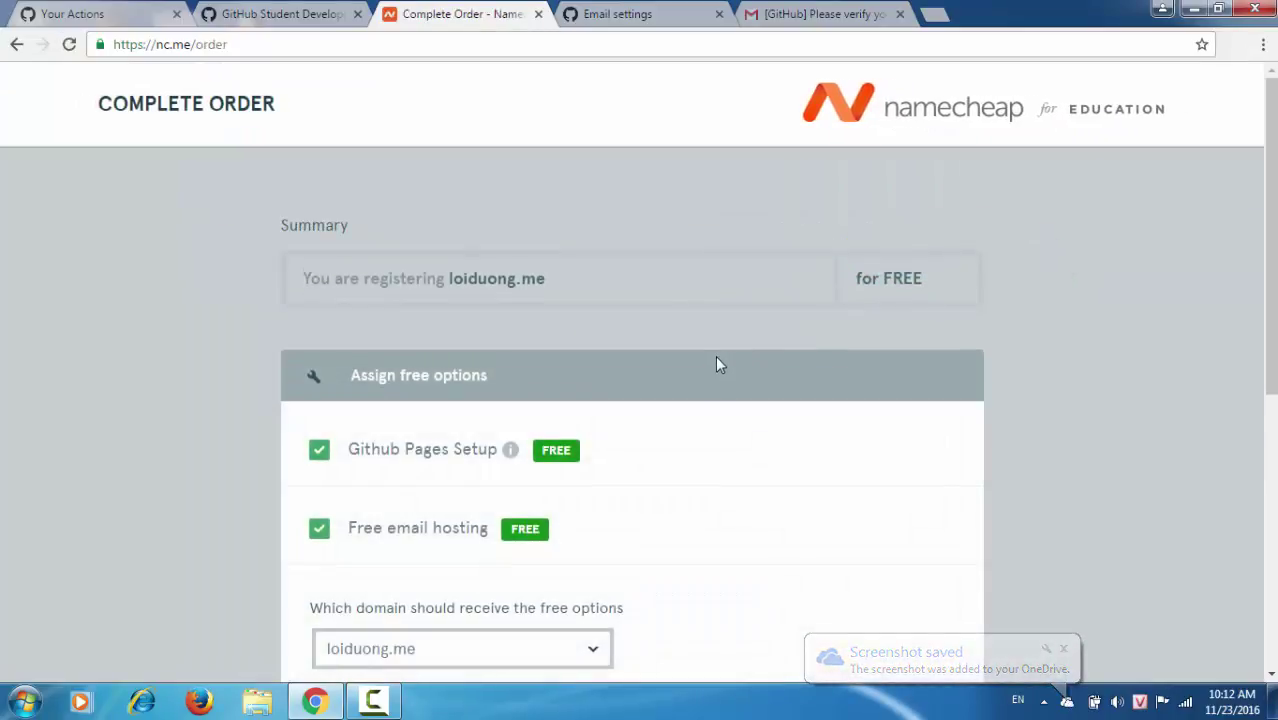
Scroll to the bottom of the Complete Order page and submit the free-domain order with Finish Up.
scroll(716, 358, "down", 1)
scroll(716, 365, "down", 2)
scroll(716, 365, "down", 3)
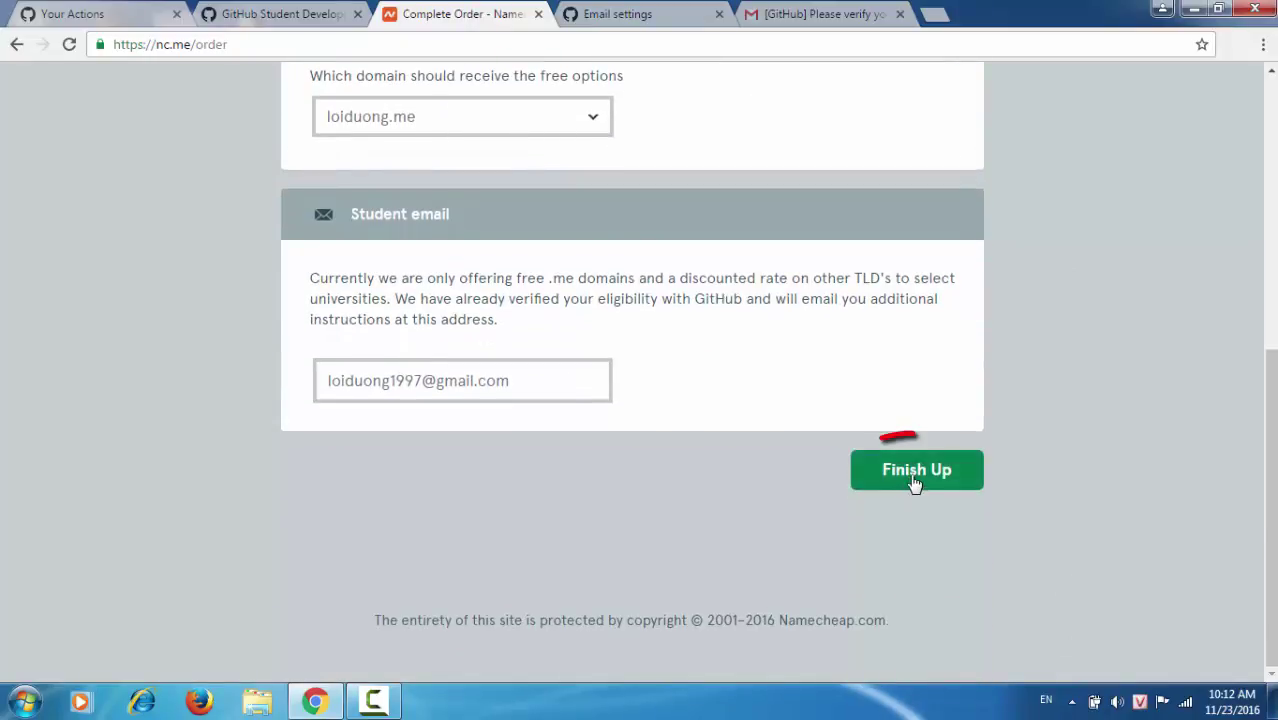
key("Print")
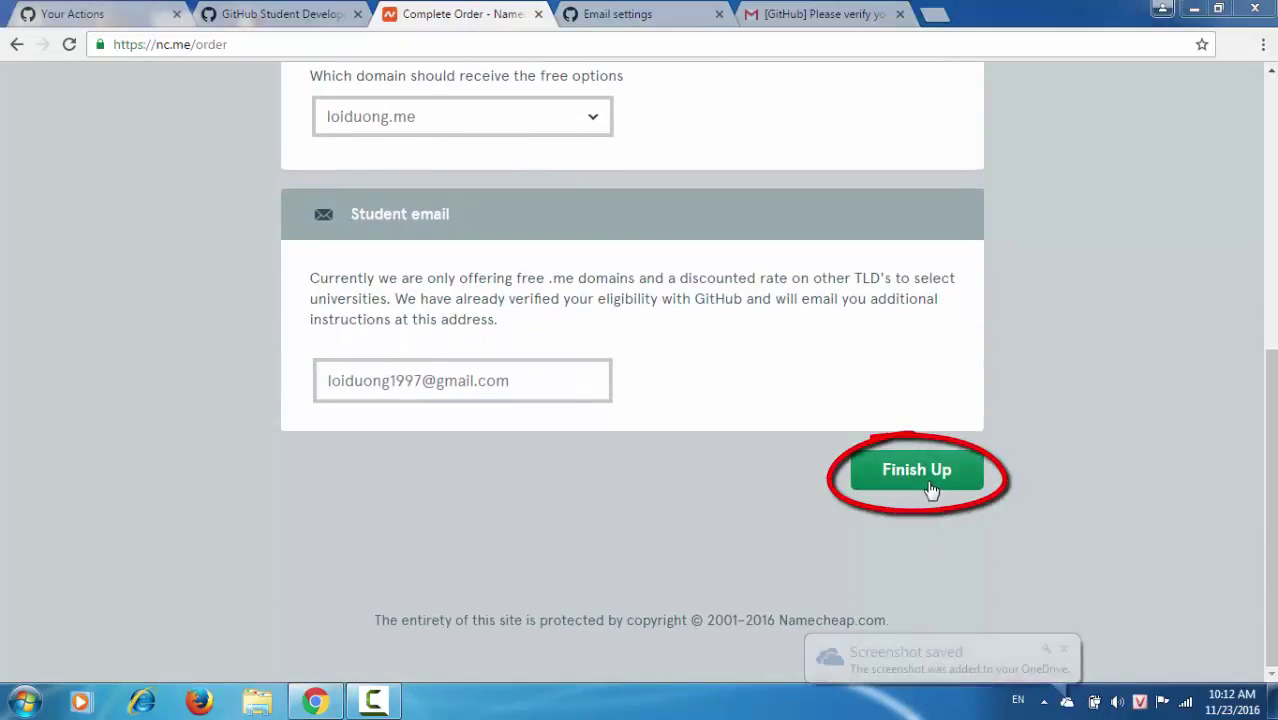
left_click(930, 483)
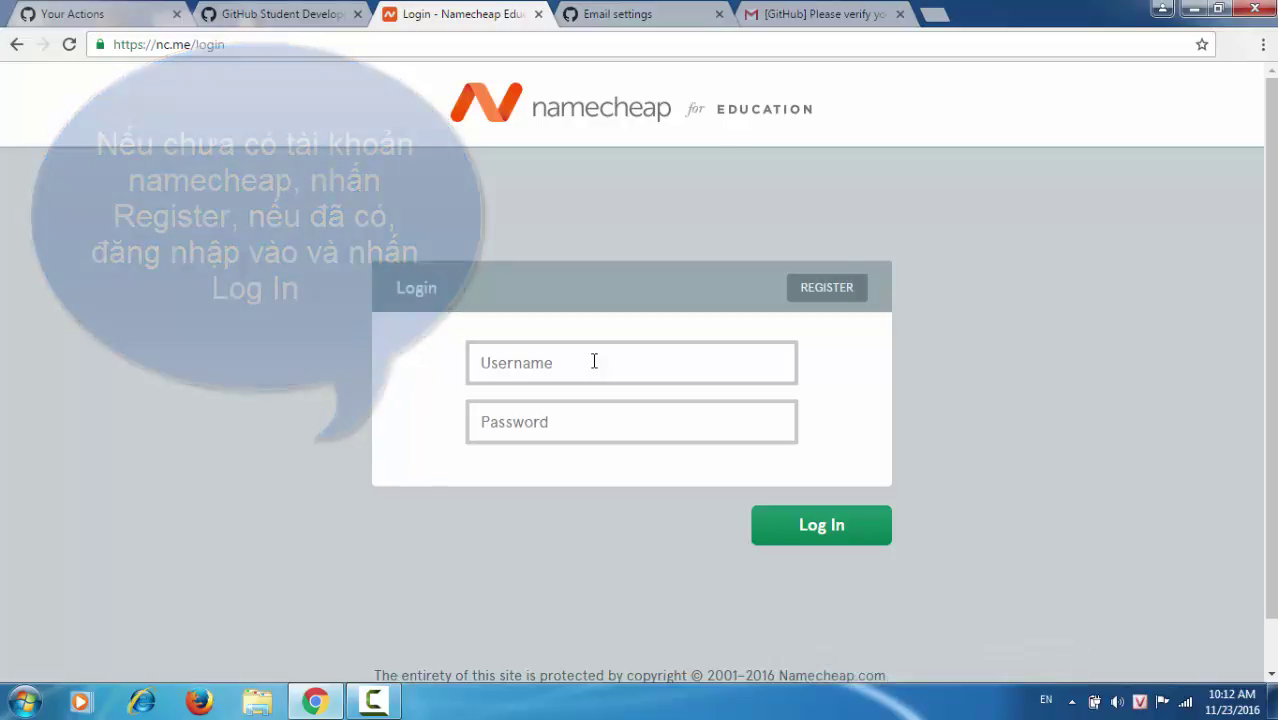
Open the new-account form and enter a username, password and password confirmation.
left_click(838, 290)
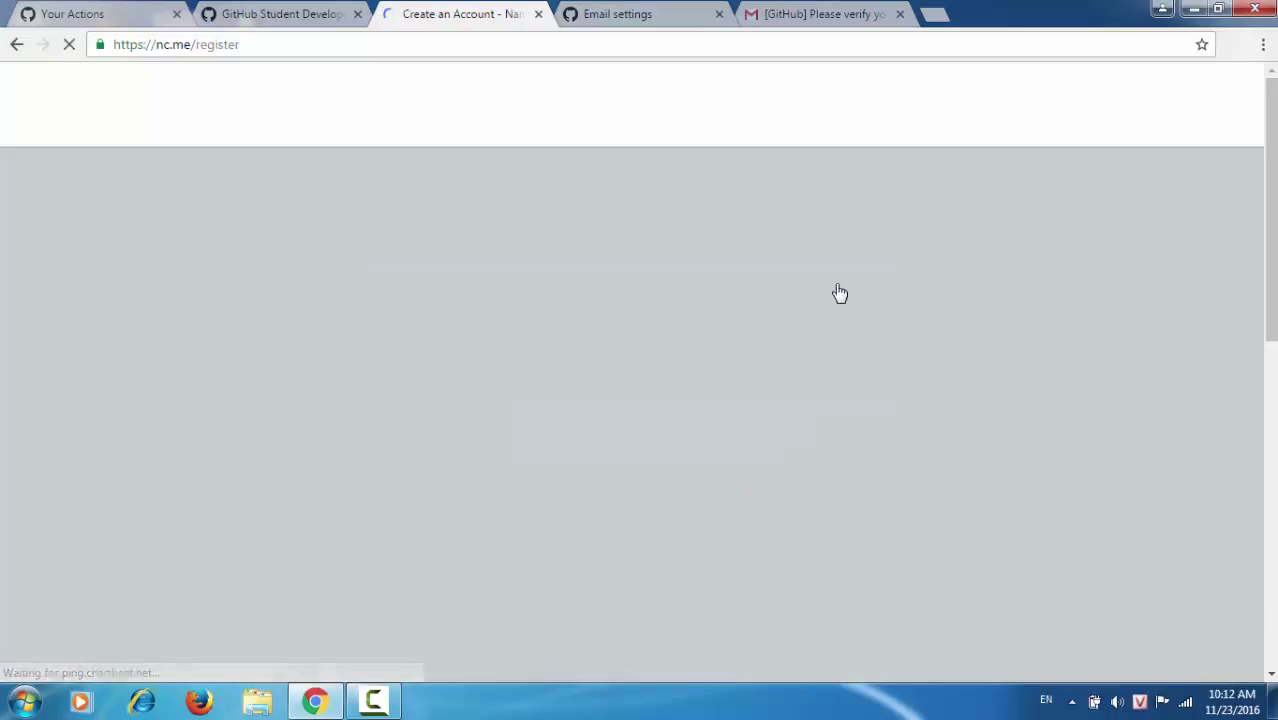
left_click(640, 392)
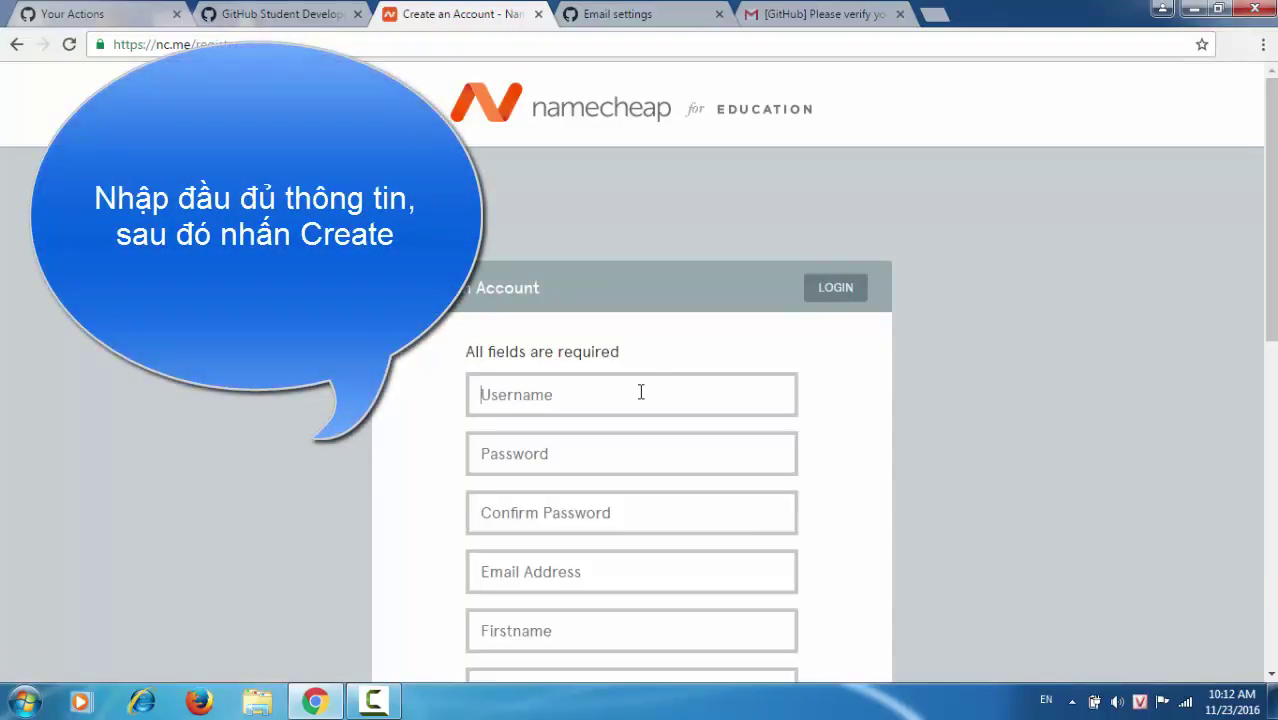
type("loi")
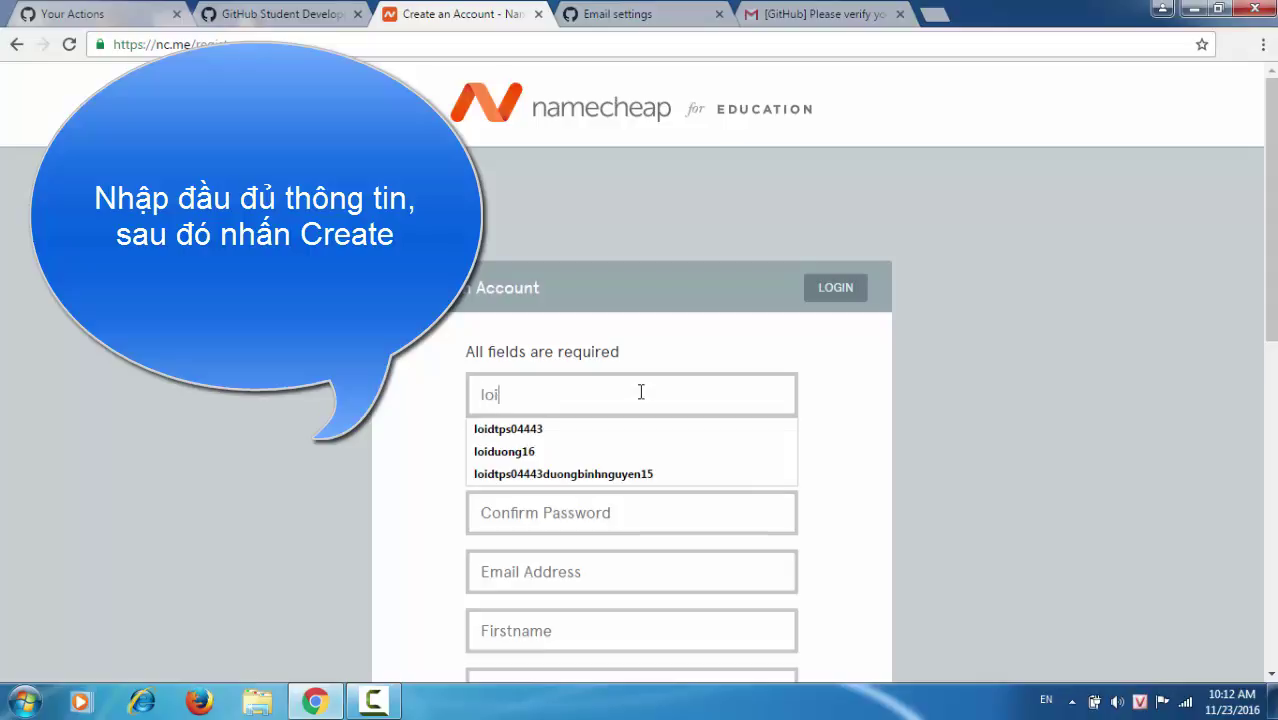
type("duong")
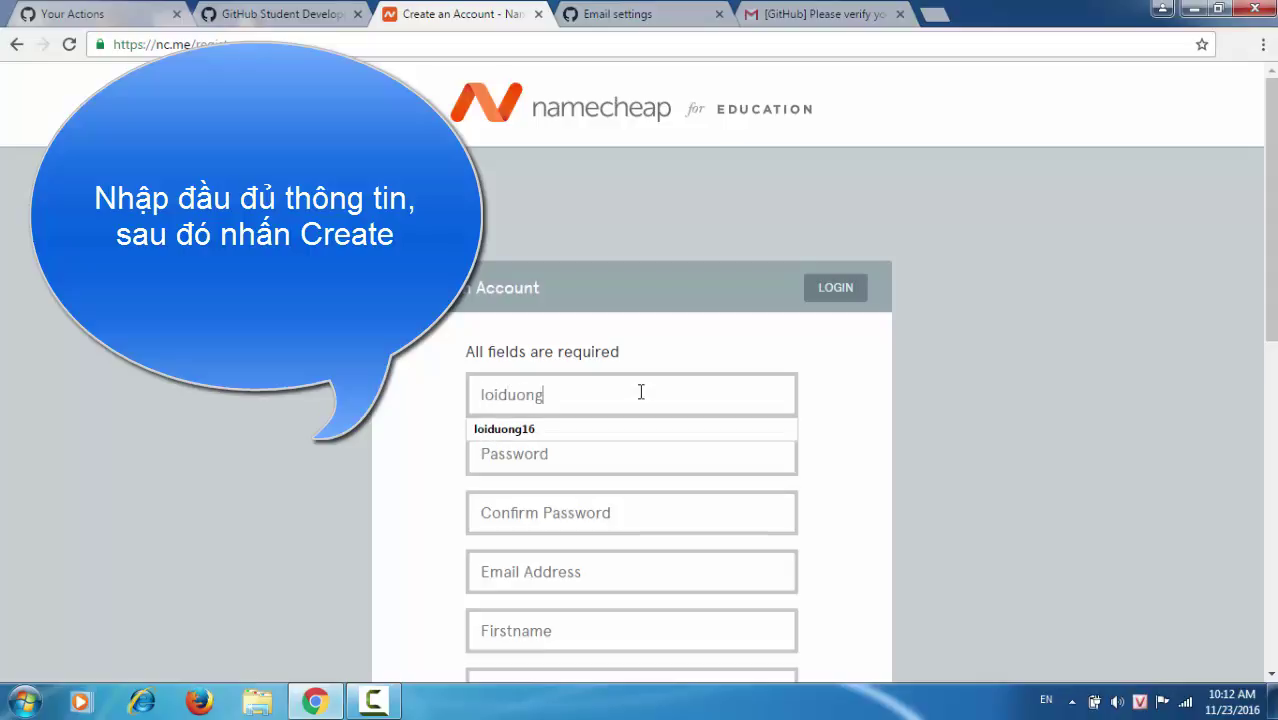
left_click(579, 459)
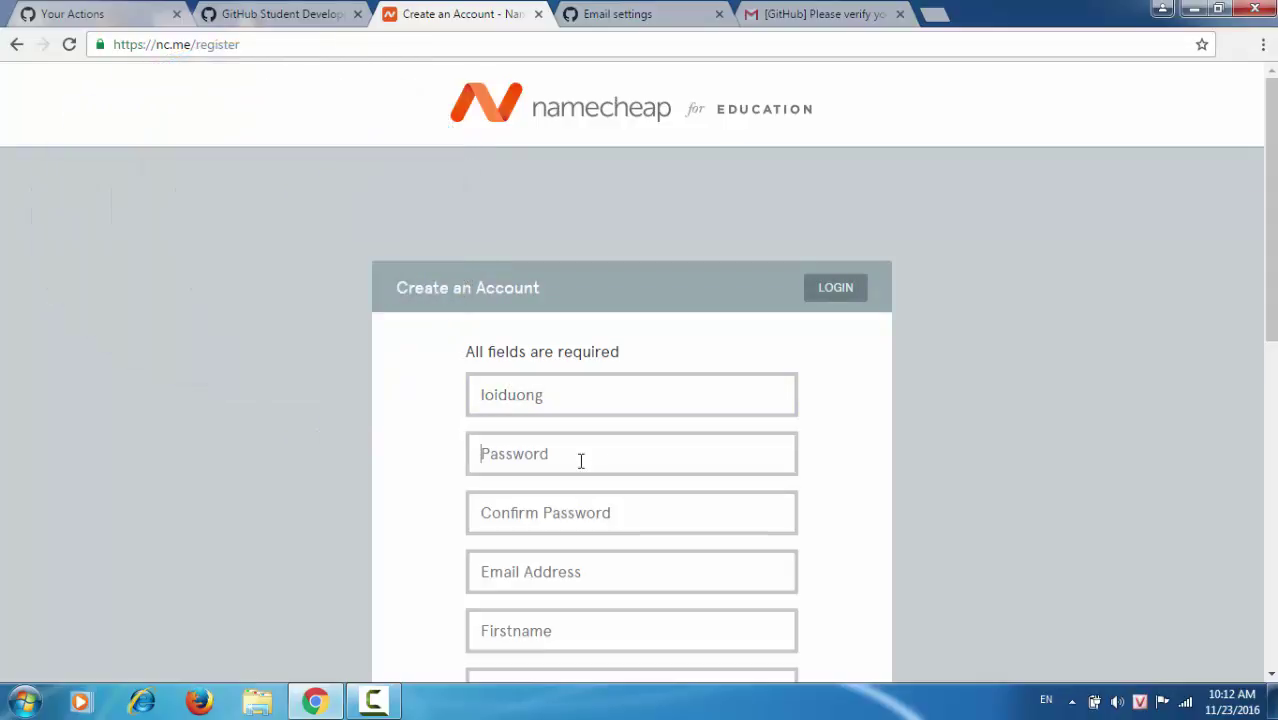
type("••")
key("BackSpace")
key("BackSpace")
type("•••••")
left_click(572, 512)
type("••••••••")
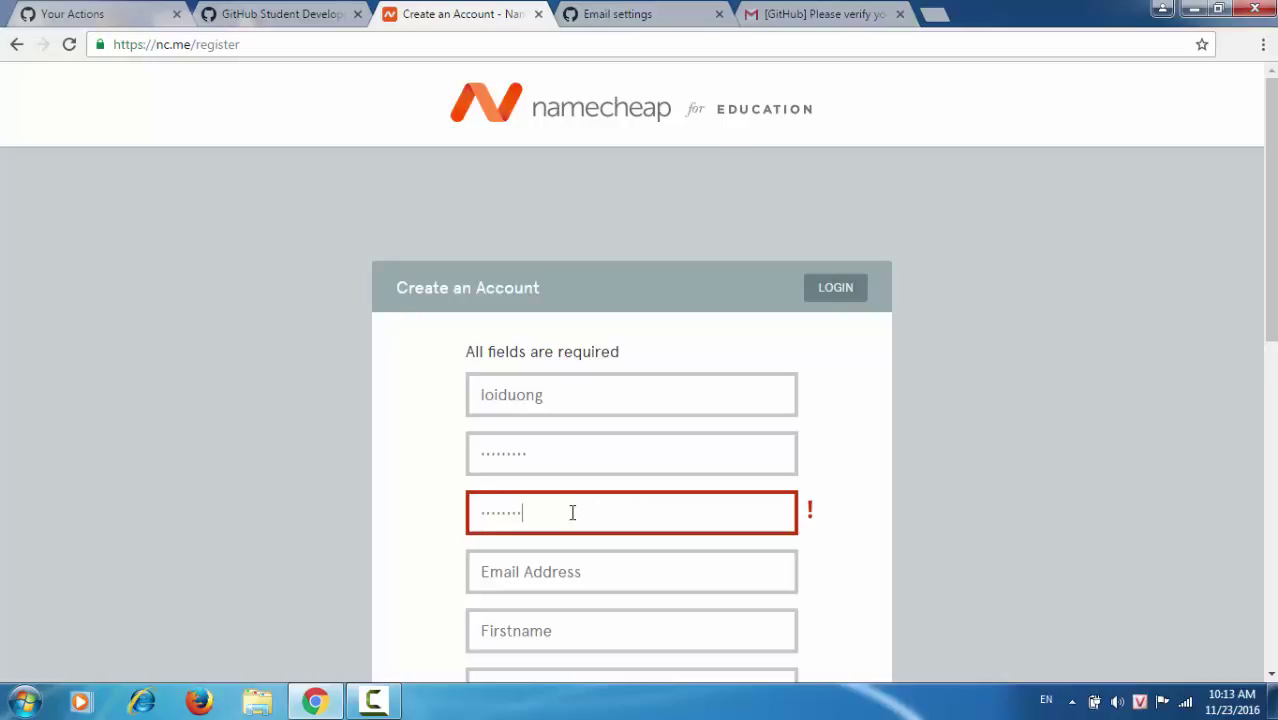
type("•")
Fill in the e-mail from a saved suggestion and enter the first name.
scroll(572, 512, "down", 2)
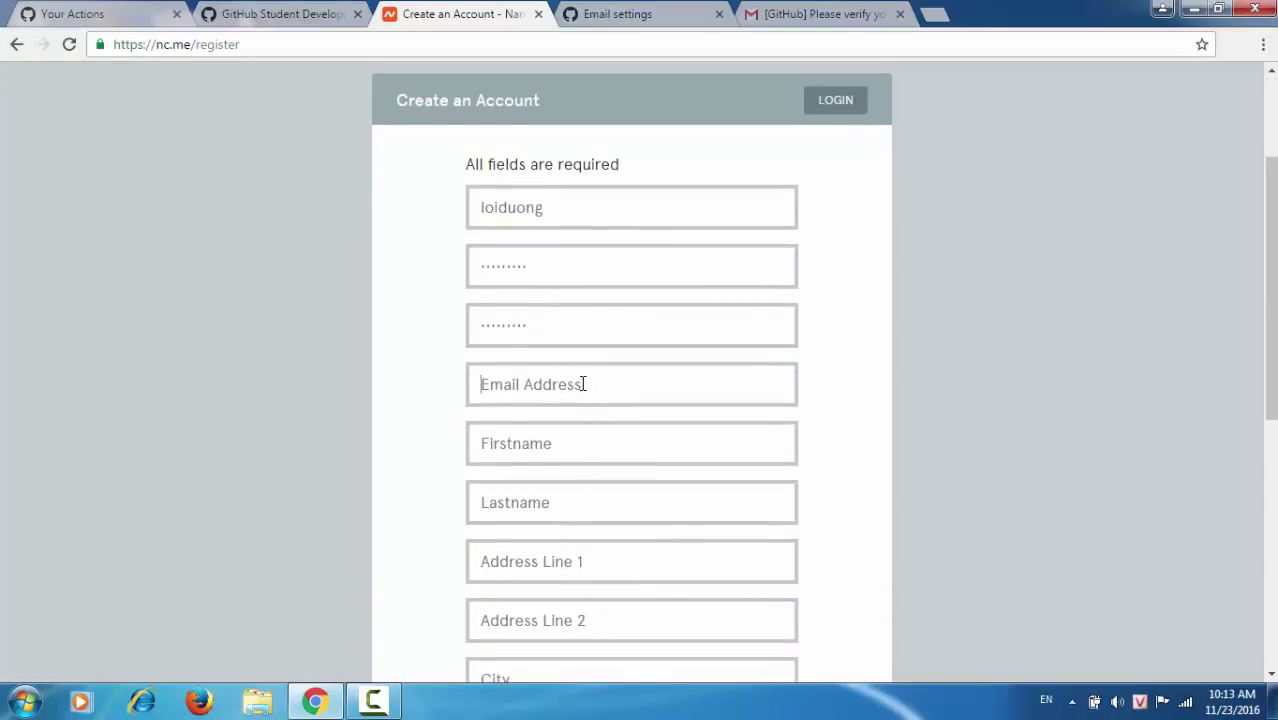
type("loi")
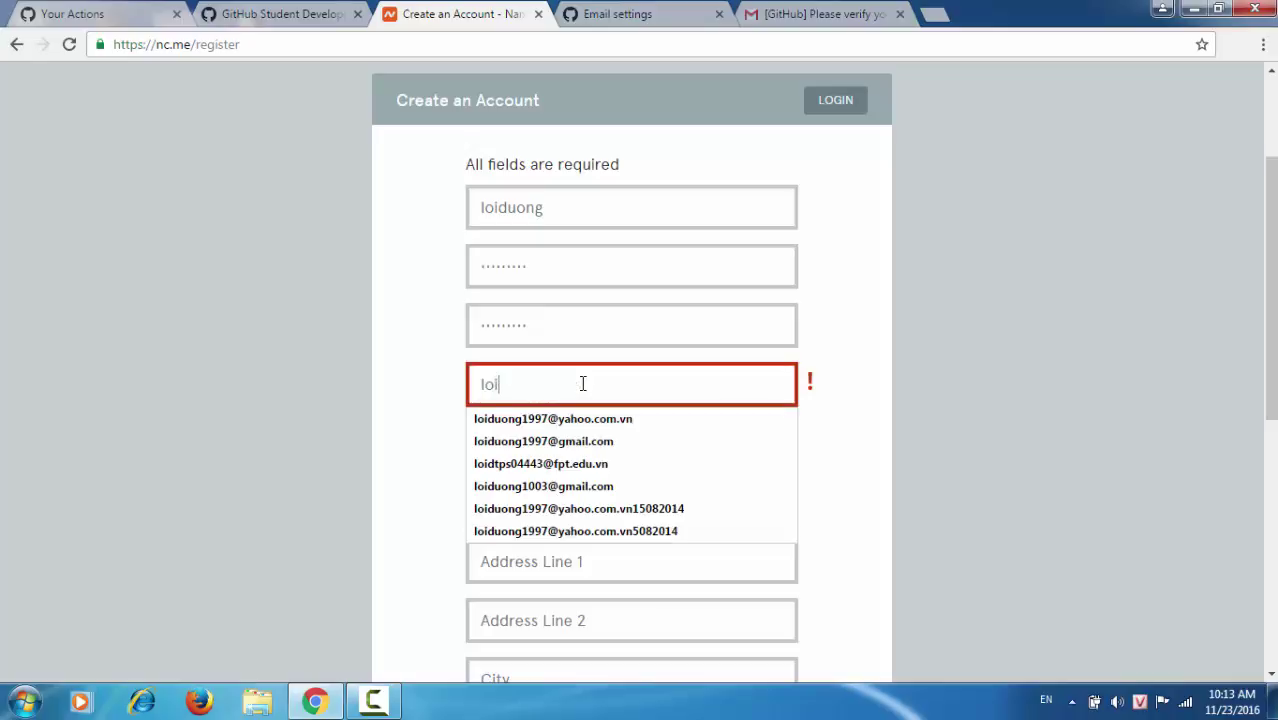
left_click(556, 441)
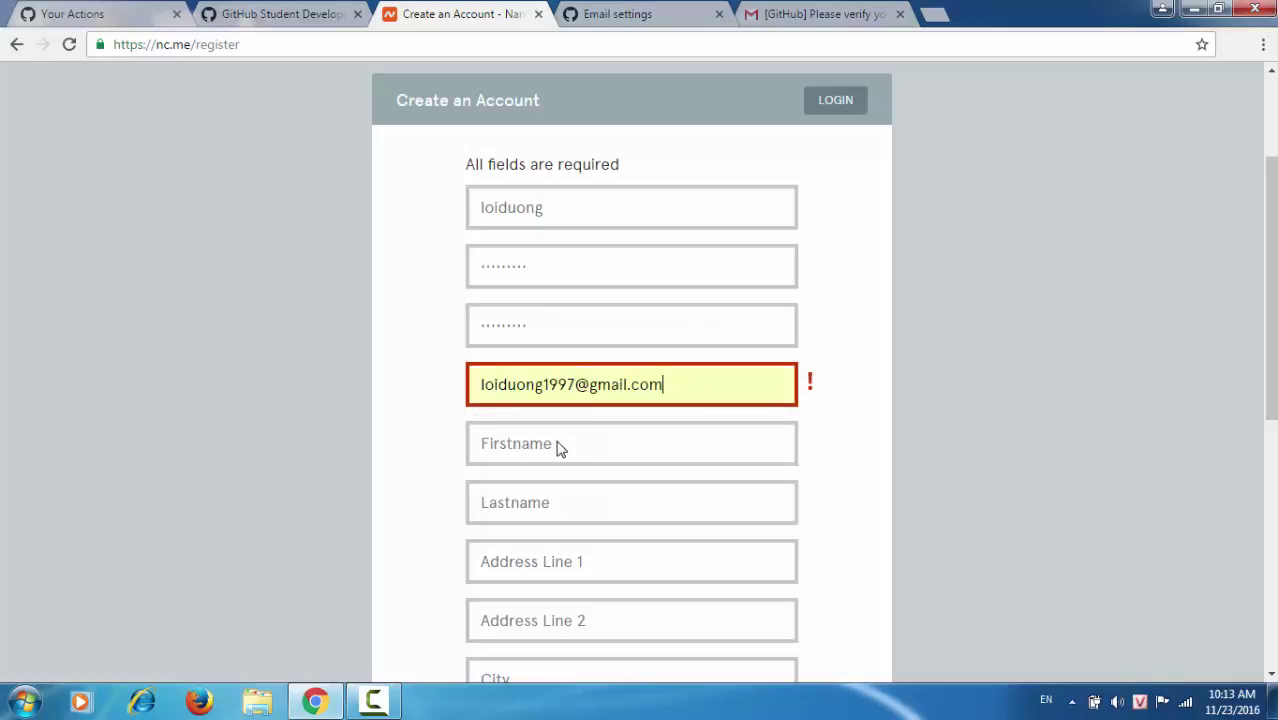
left_click(579, 451)
type("loi")
type("duong")
Enter the contact's street address line and district in the city field.
scroll(547, 507, "down", 1)
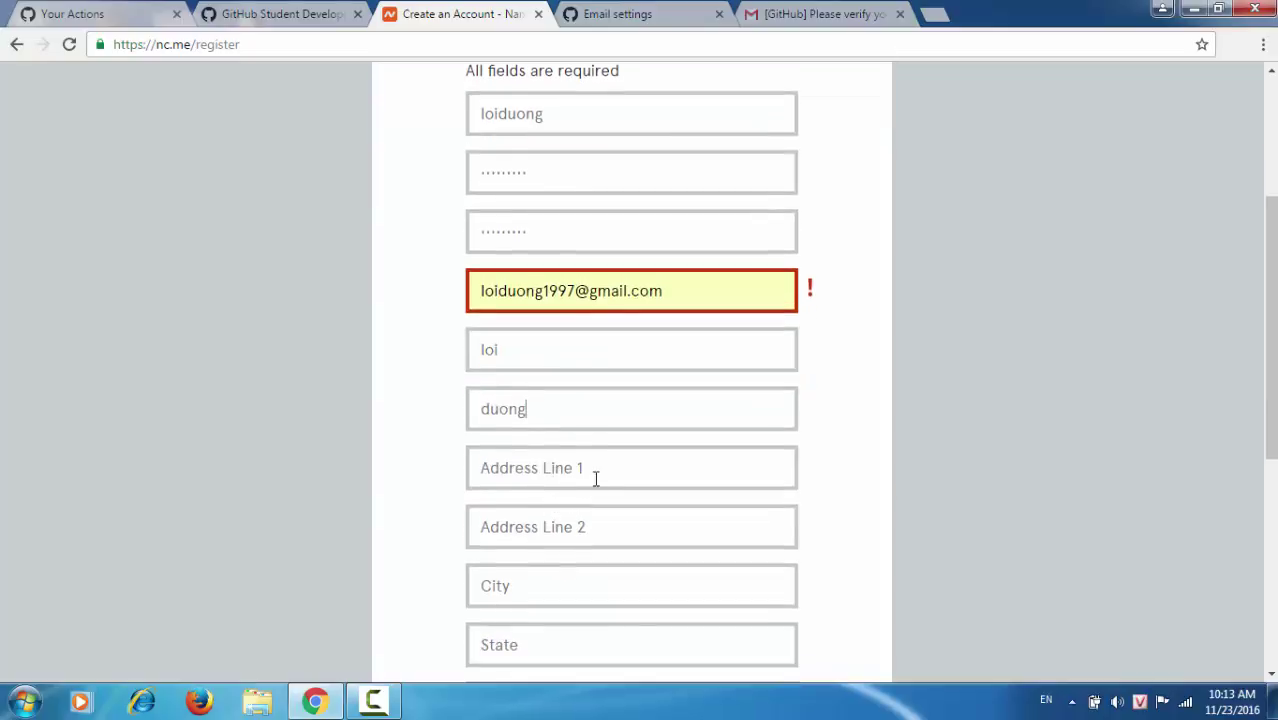
scroll(615, 460, "down", 1)
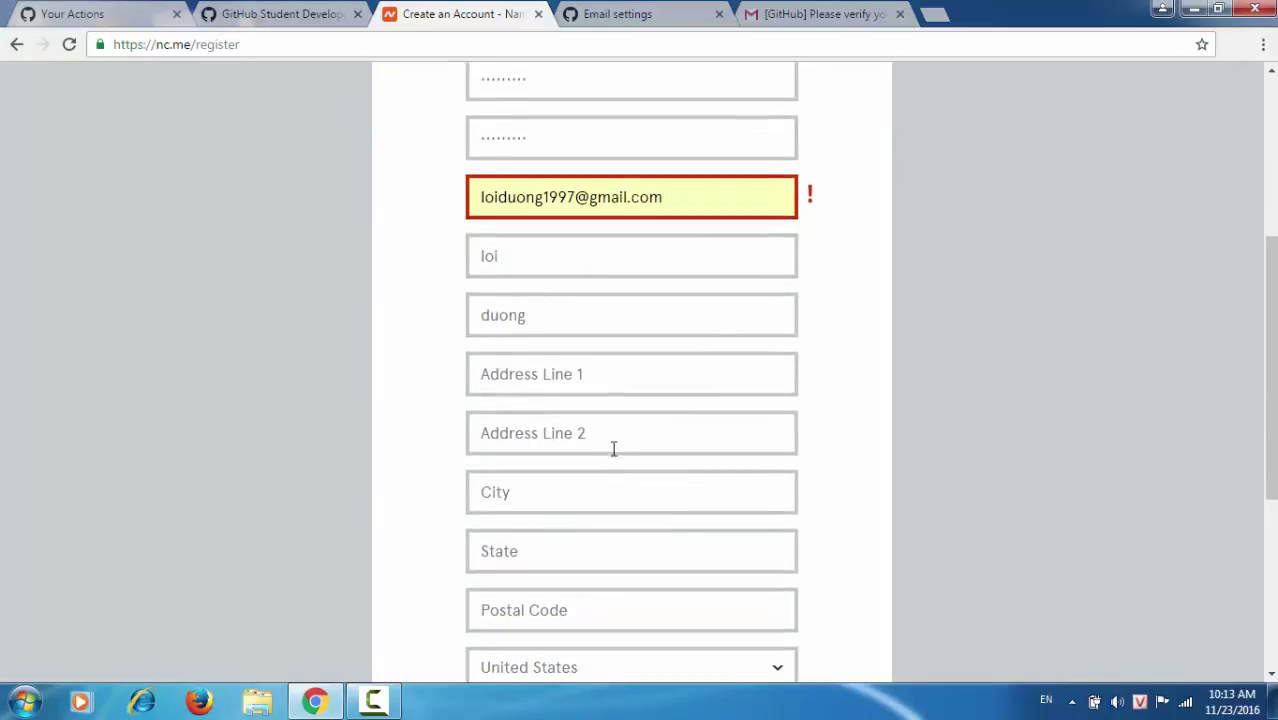
left_click(610, 374)
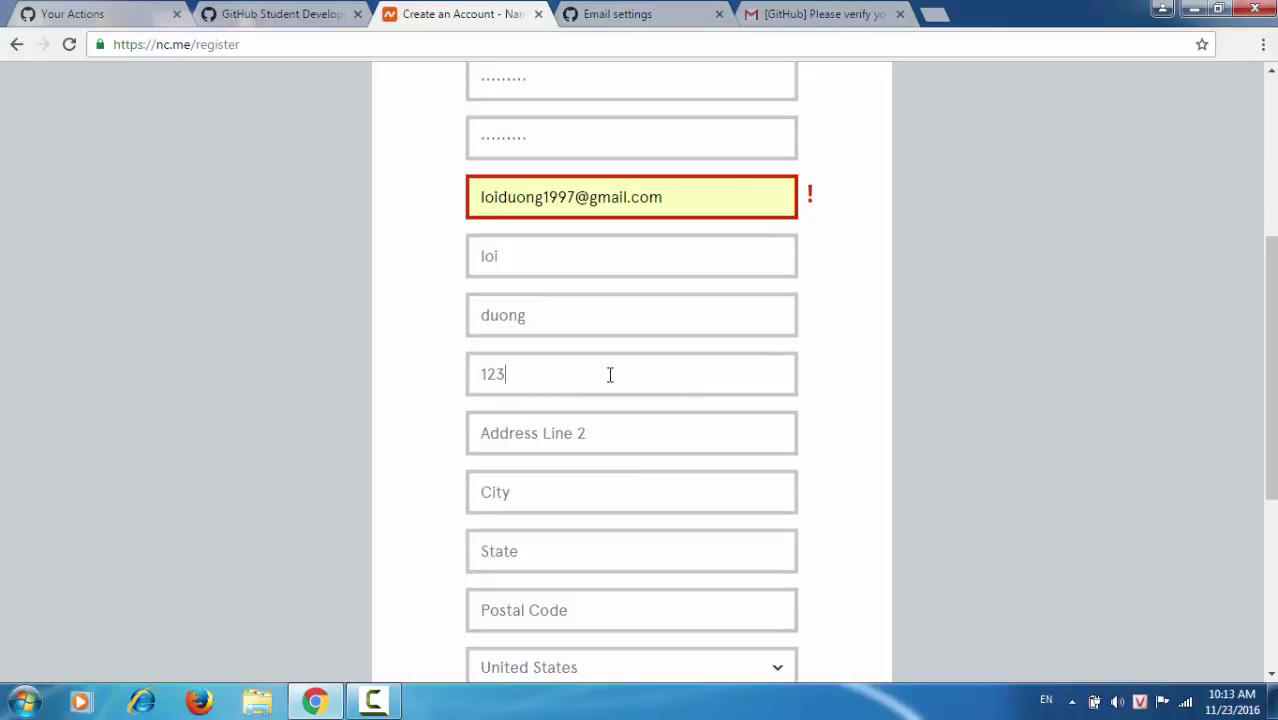
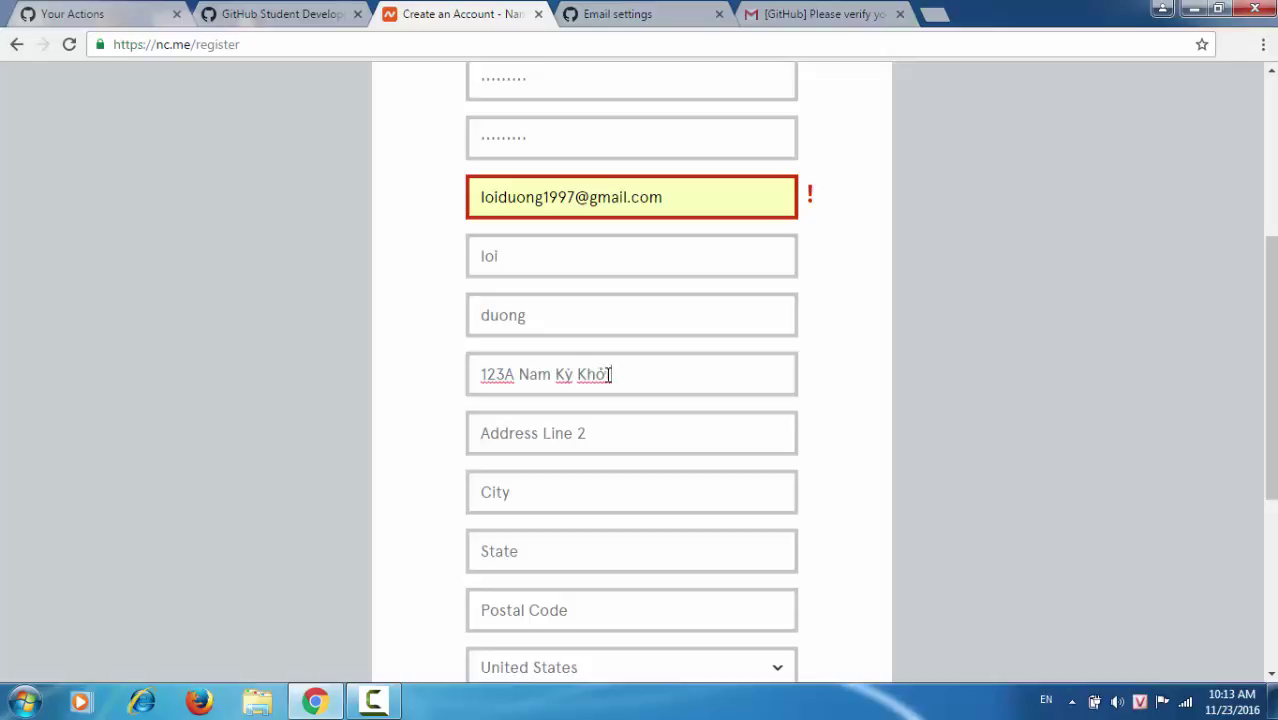
left_click(530, 488)
type("Quận 3")
Fill in the contact's state/province and postal code.
scroll(534, 488, "down", 1)
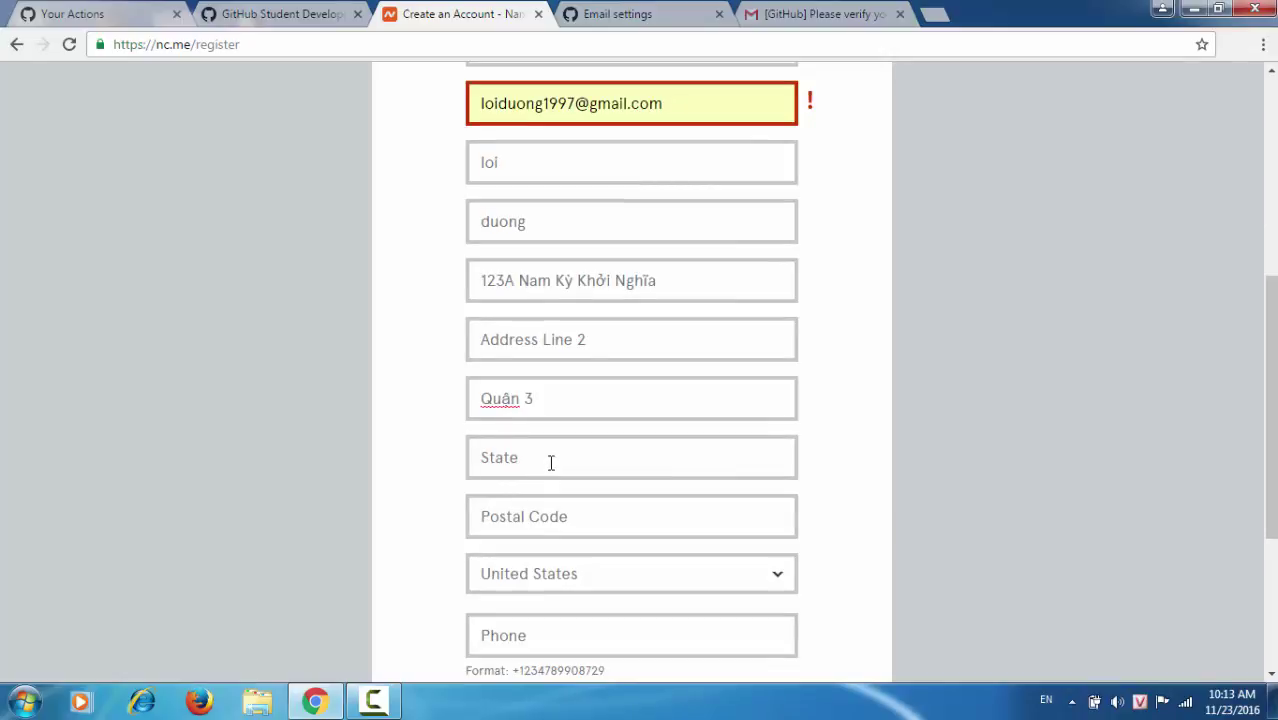
left_click(550, 463)
type("Ho")
key("BackSpace")
key("BackSpace")
key("BackSpace")
type("Tp. Hồ Chi Minh")
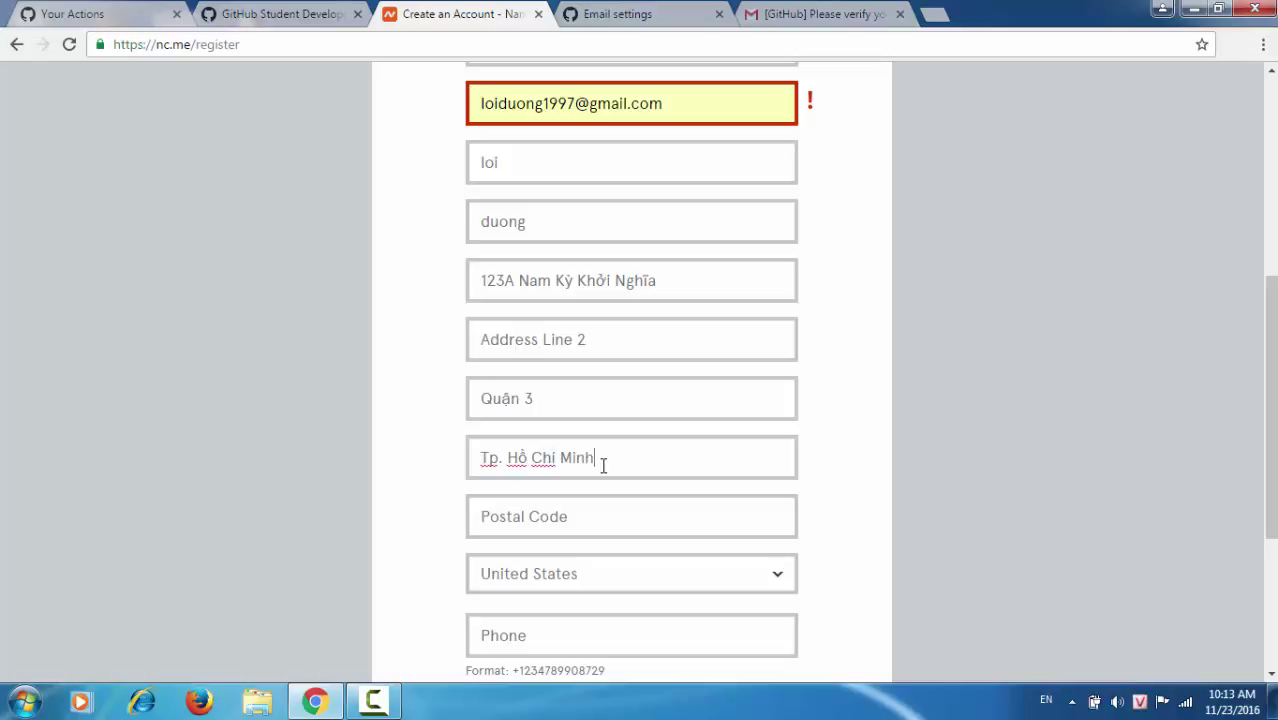
scroll(605, 462, "down", 1)
left_click(612, 428)
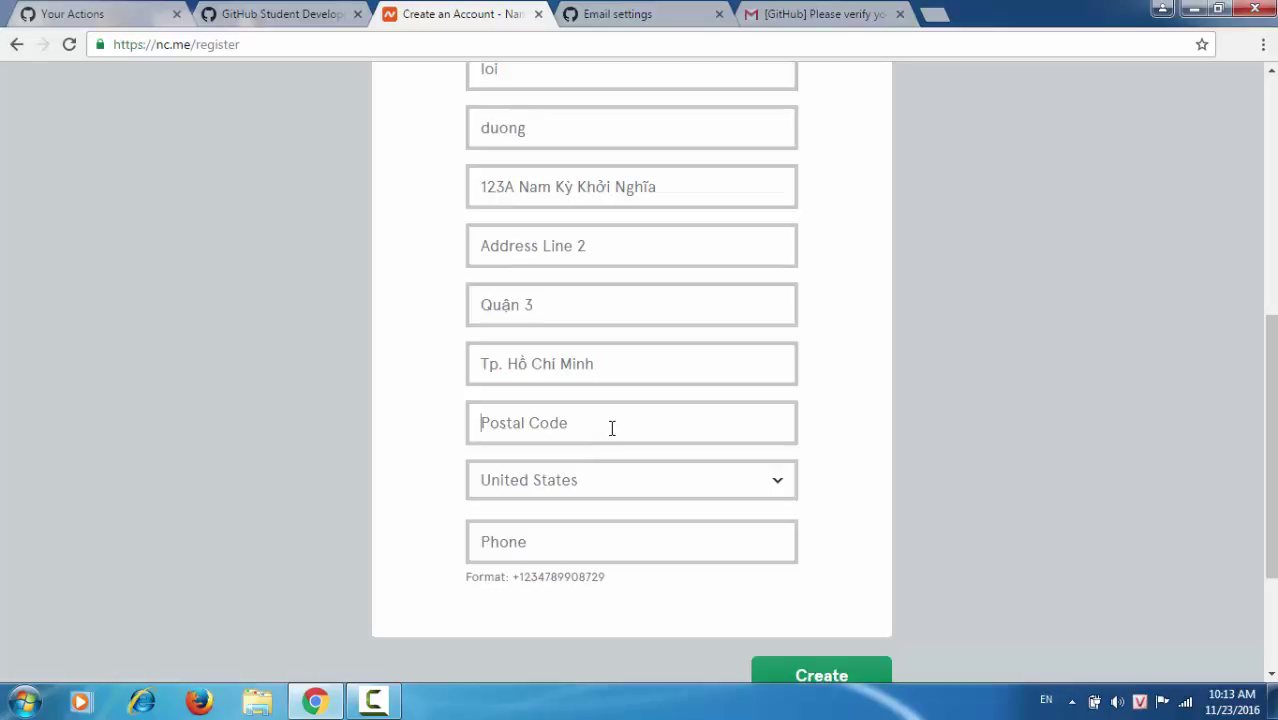
type("722788")
Select Vietnam from the Country dropdown.
scroll(612, 428, "down", 1)
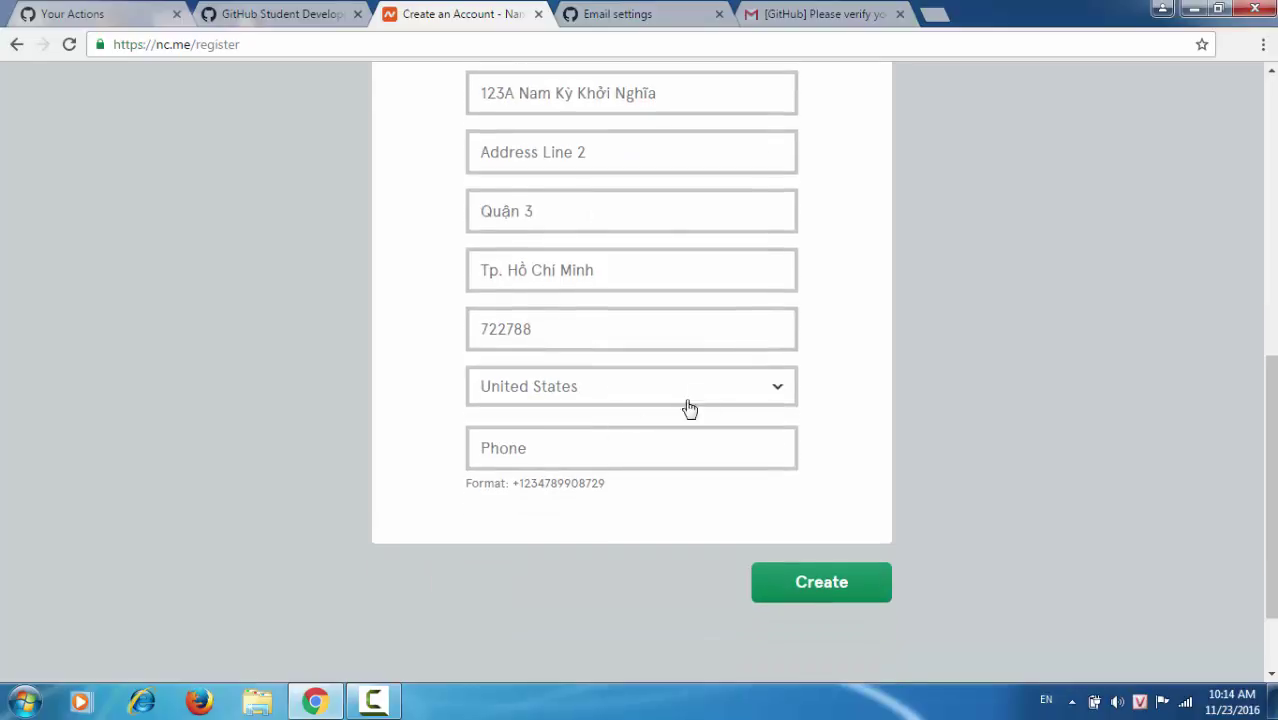
left_click(776, 388)
scroll(680, 455, "down", 6)
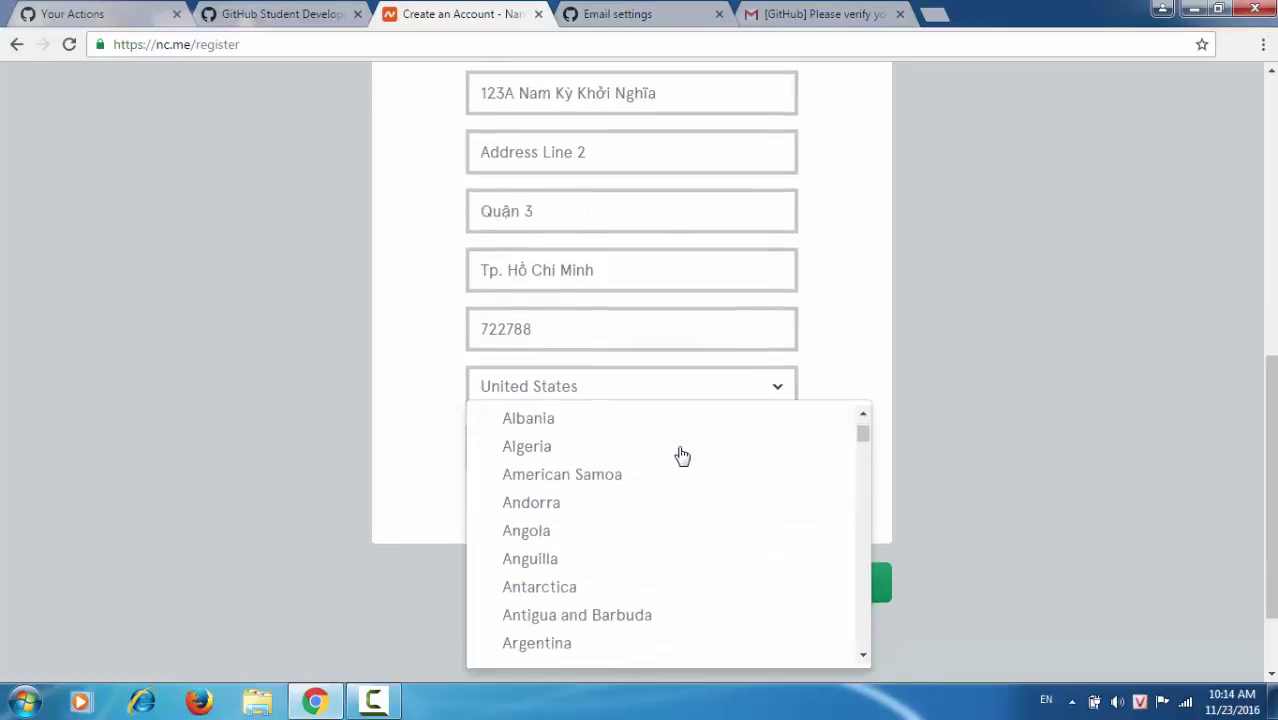
scroll(684, 456, "down", 20)
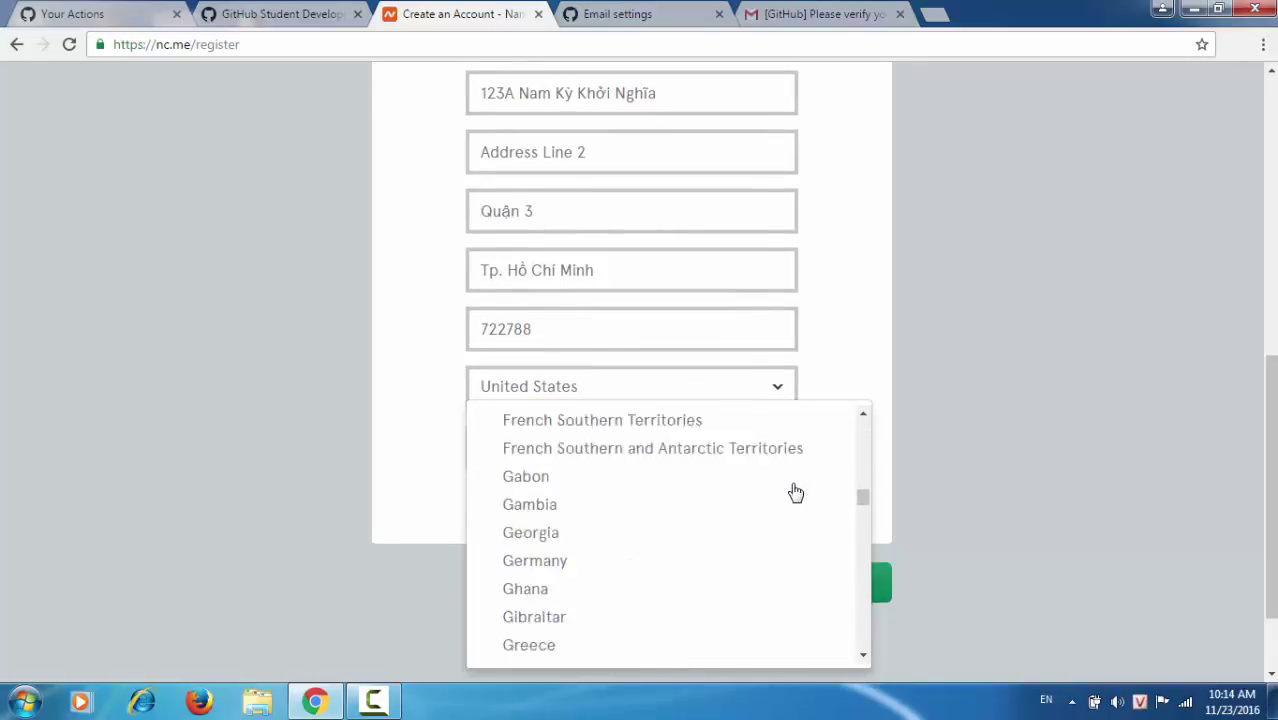
scroll(796, 490, "down", 13)
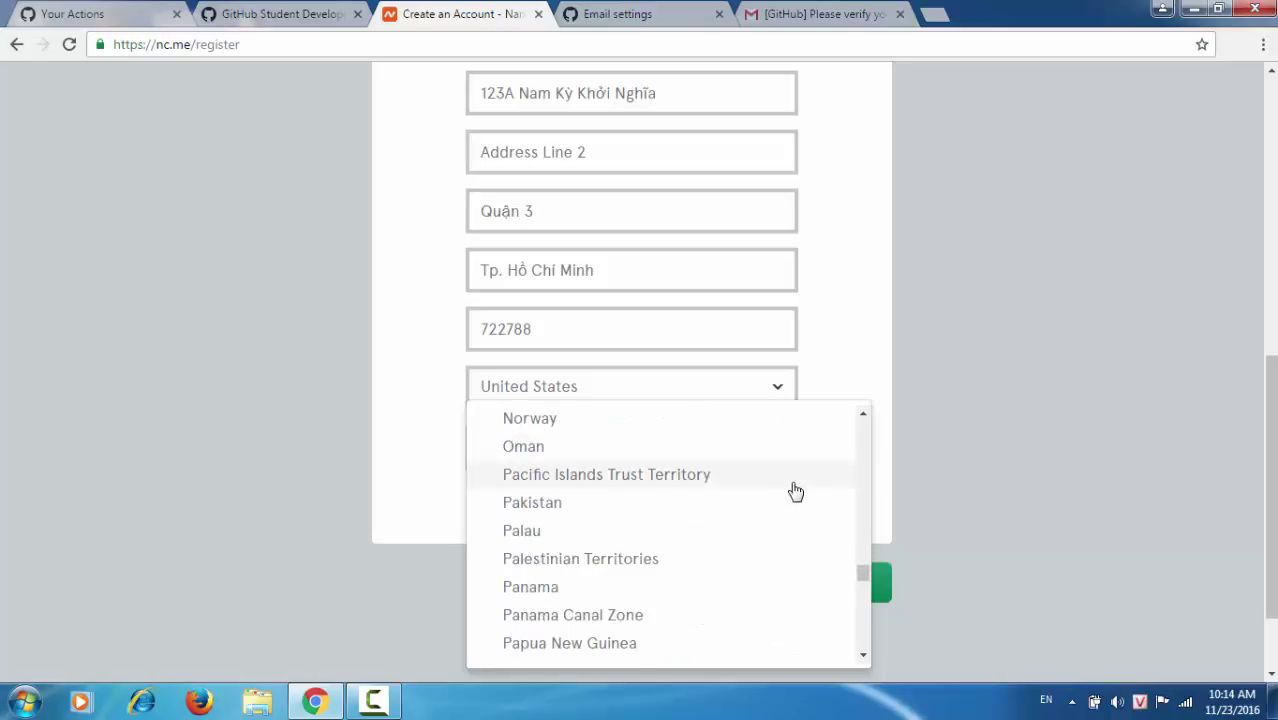
scroll(796, 489, "down", 16)
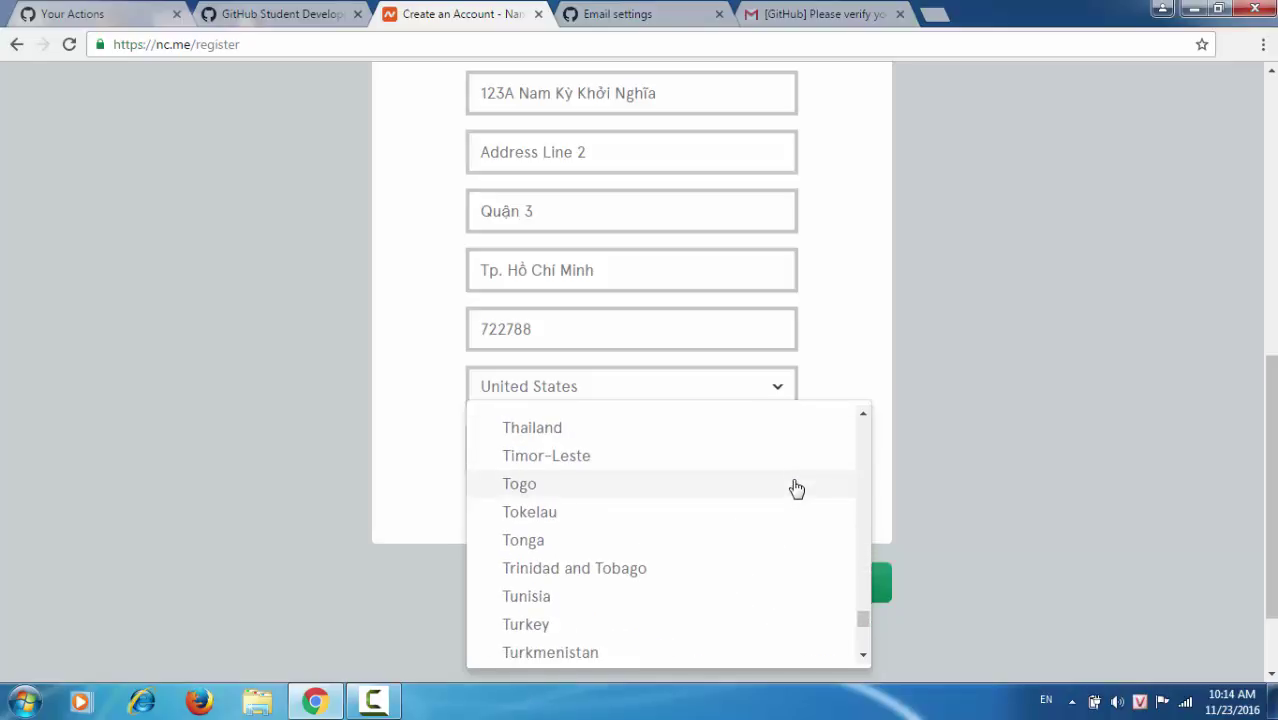
scroll(796, 489, "down", 1)
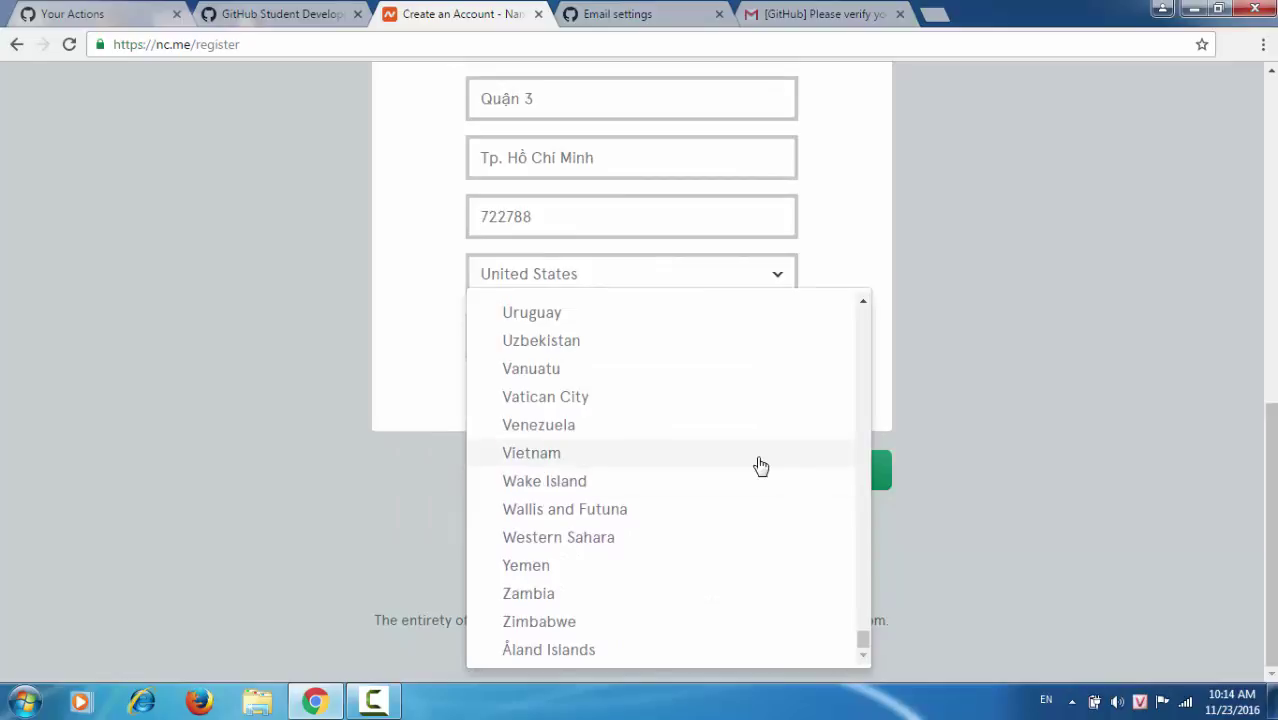
left_click(533, 455)
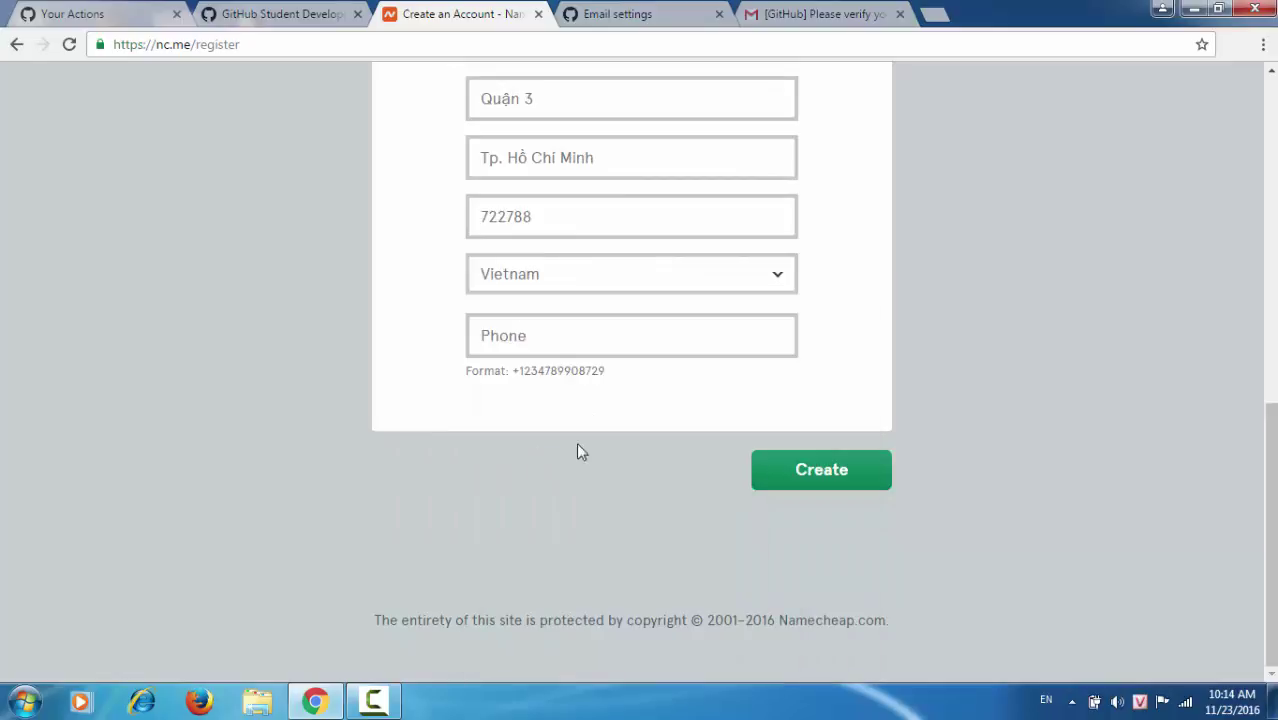
Enter the contact's phone number in the Phone field.
left_click(571, 339)
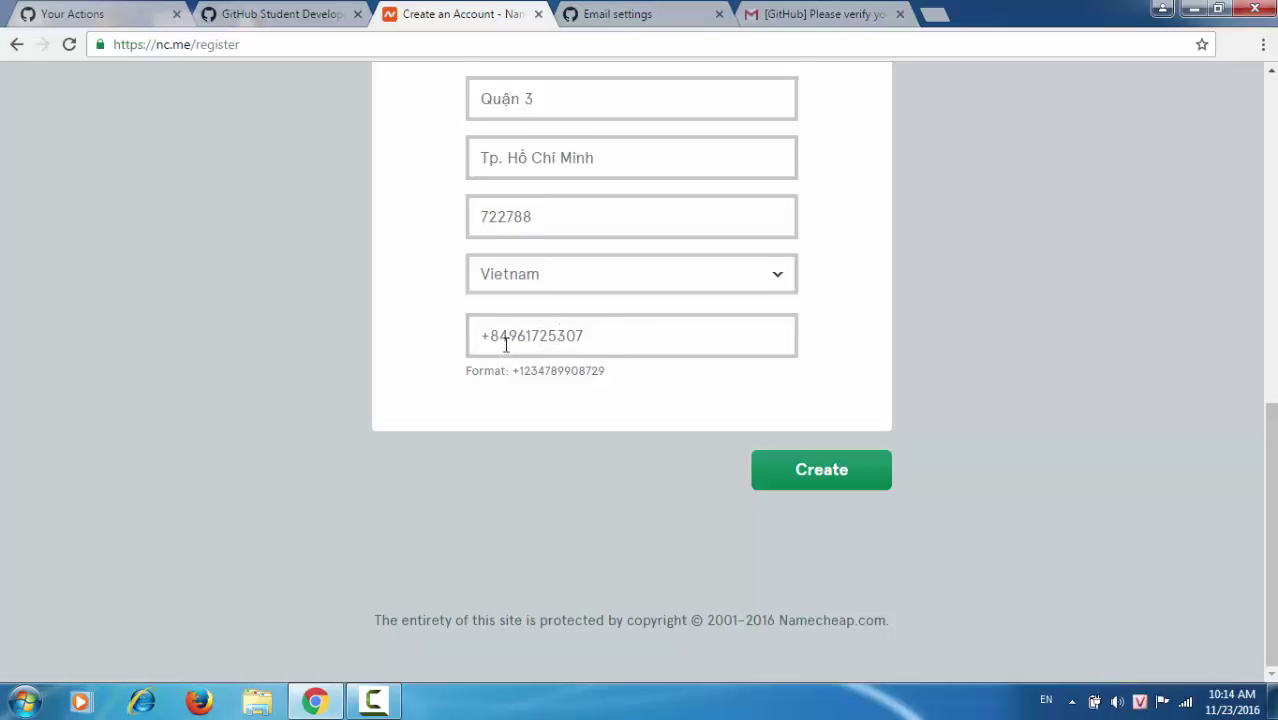
key("Print")
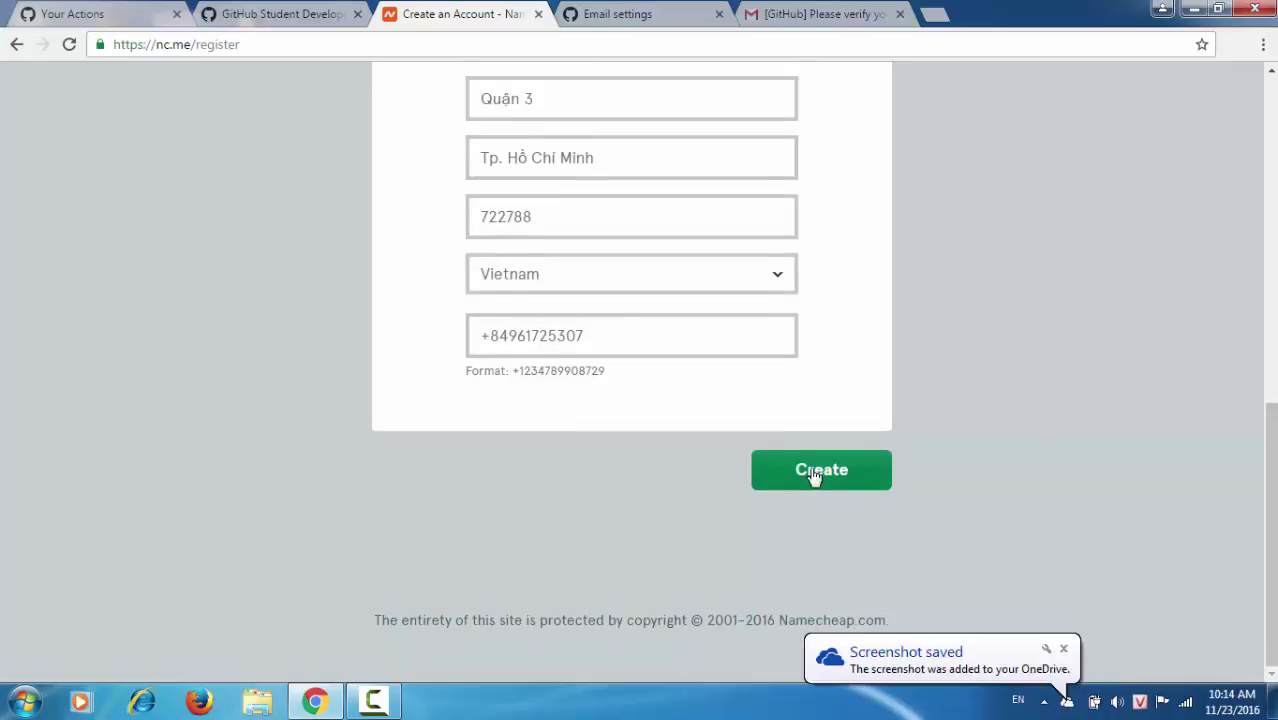
Submit the form, then append '16' to the already-taken username.
left_click(814, 474)
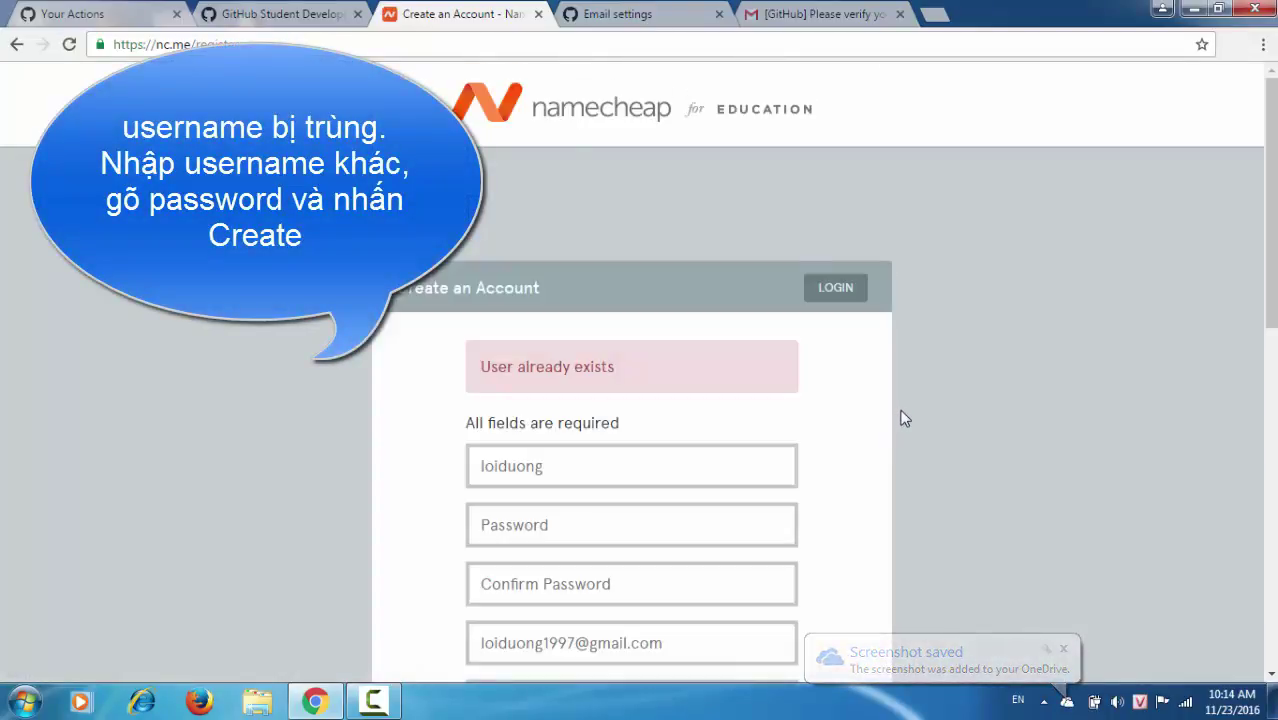
scroll(903, 418, "down", 1)
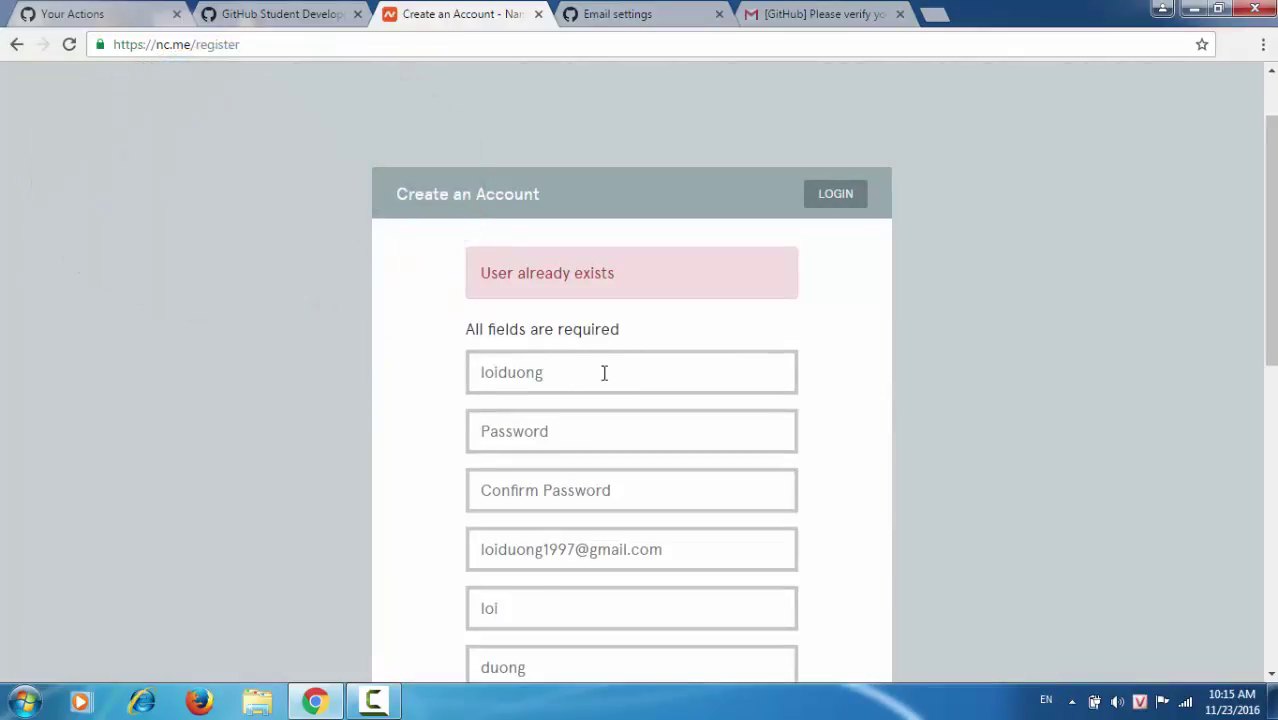
left_click(608, 372)
type("16")
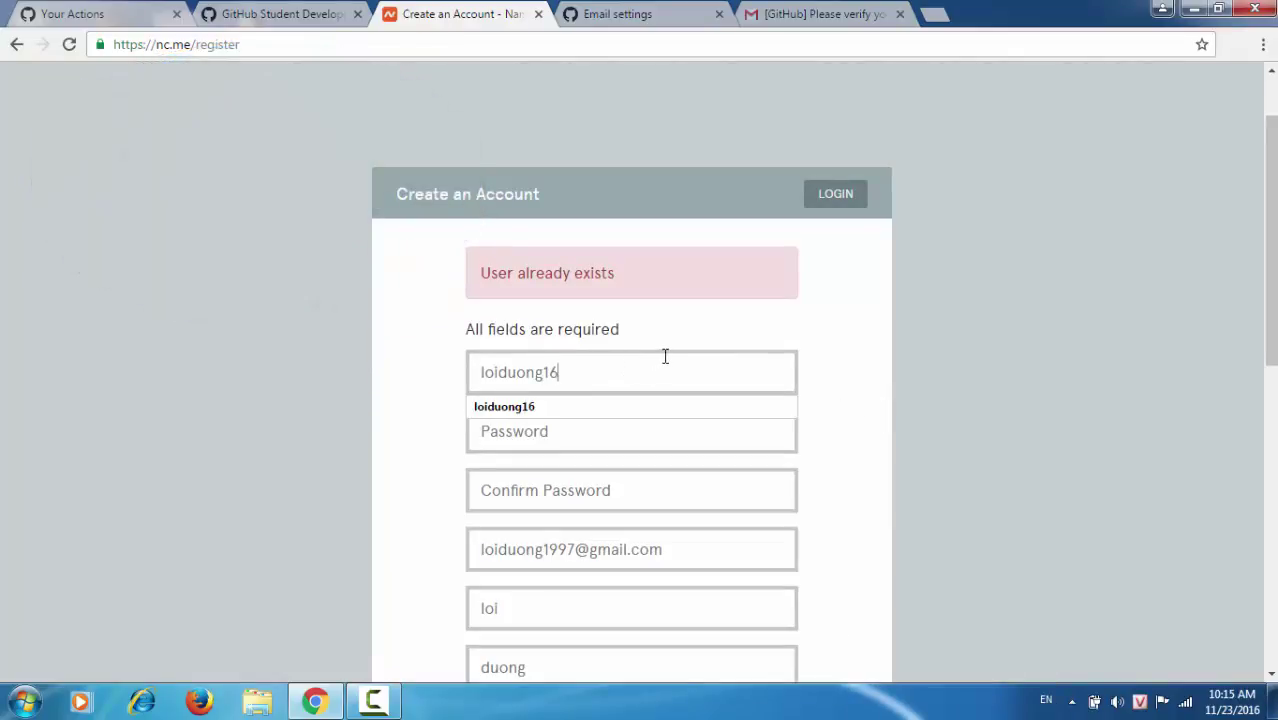
Re-enter the account password in the password fields and scroll to the Create button.
scroll(667, 357, "down", 2)
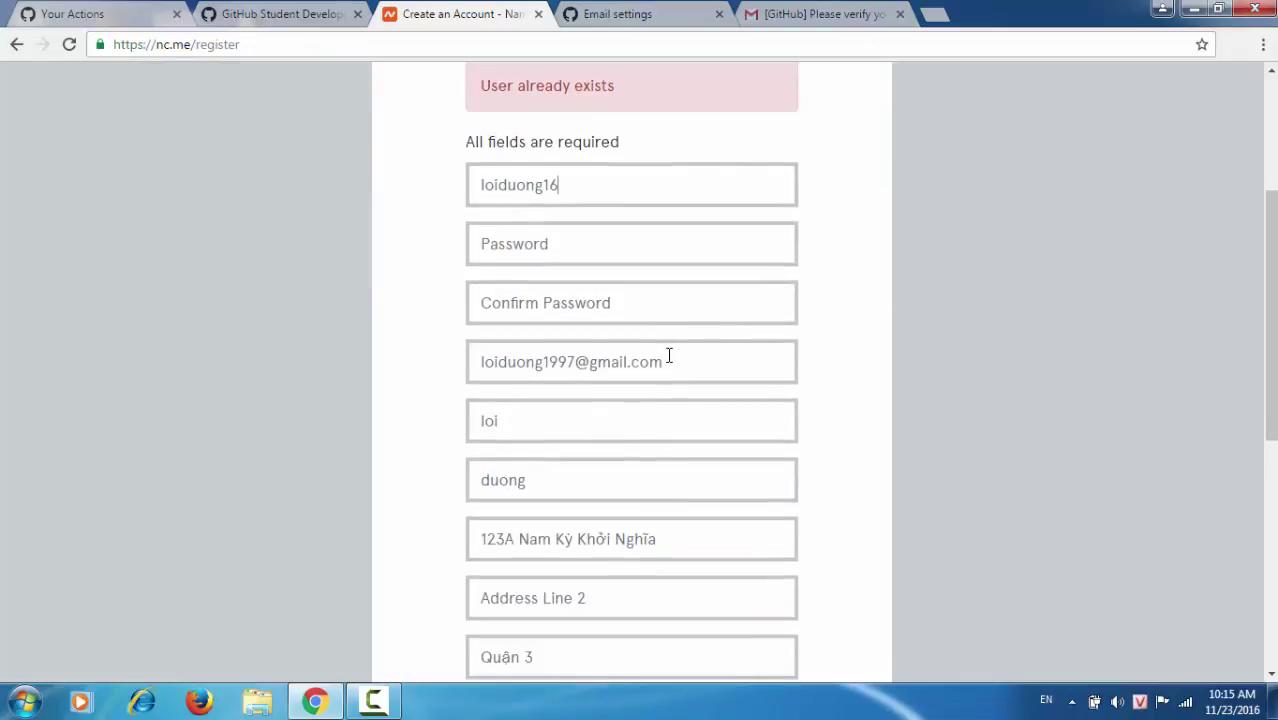
scroll(669, 356, "down", 1)
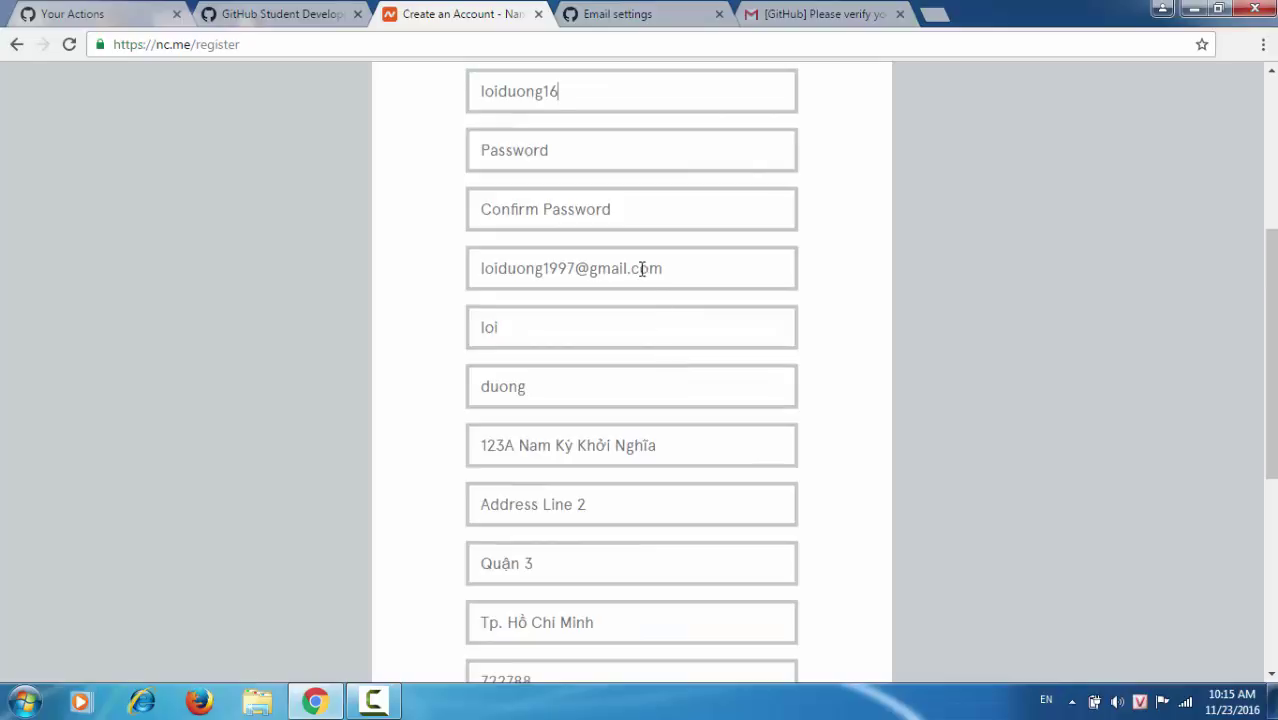
left_click(561, 155)
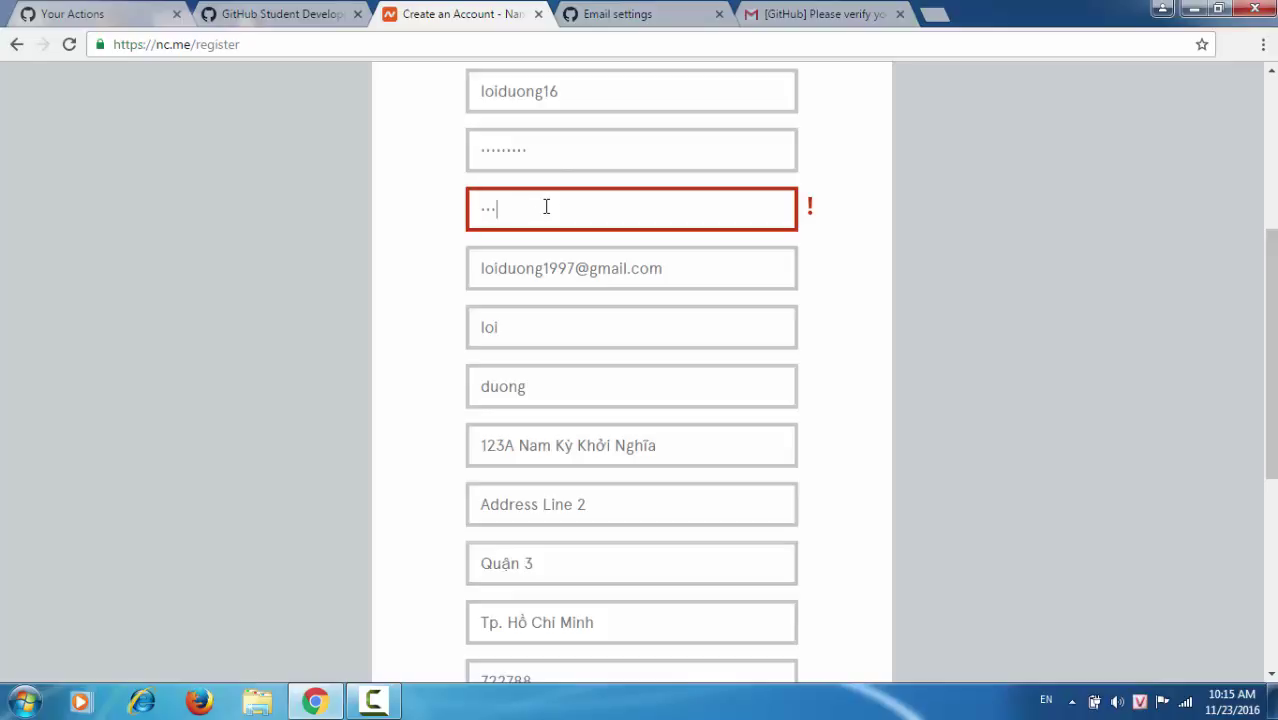
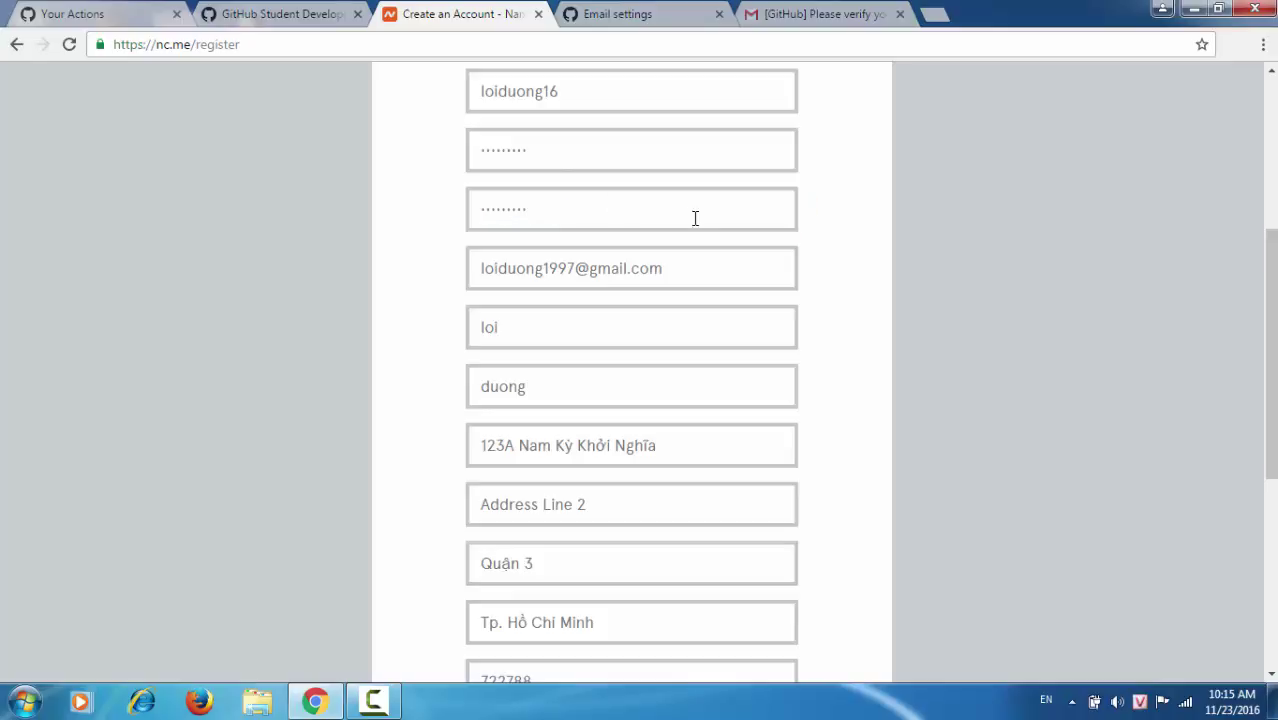
scroll(703, 219, "down", 4)
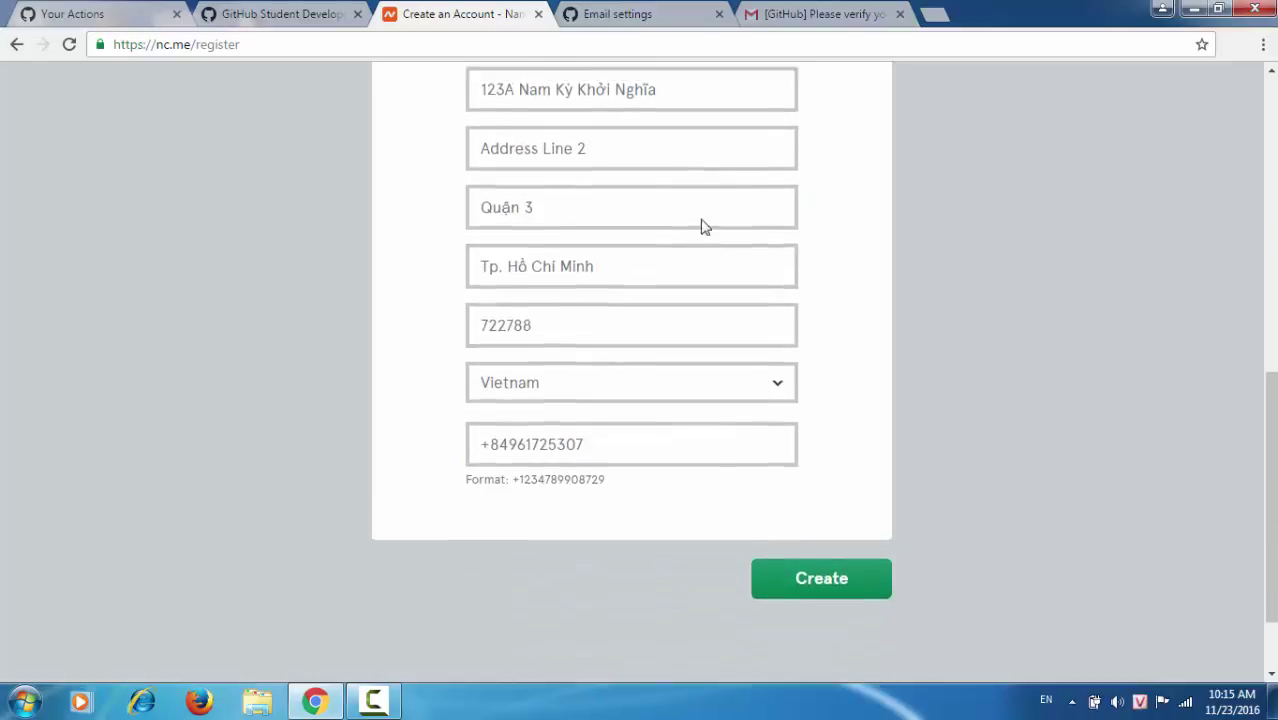
scroll(701, 224, "up", 4)
key("Return")
scroll(703, 219, "down", 1)
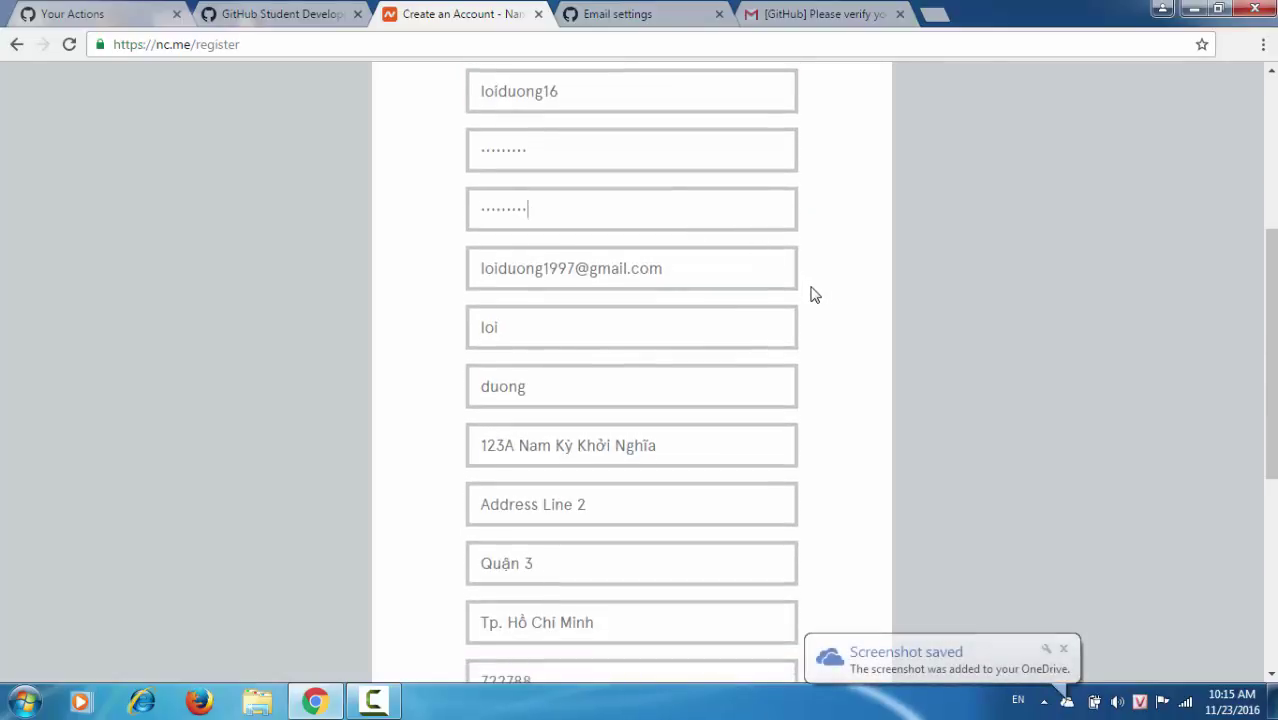
scroll(813, 291, "down", 4)
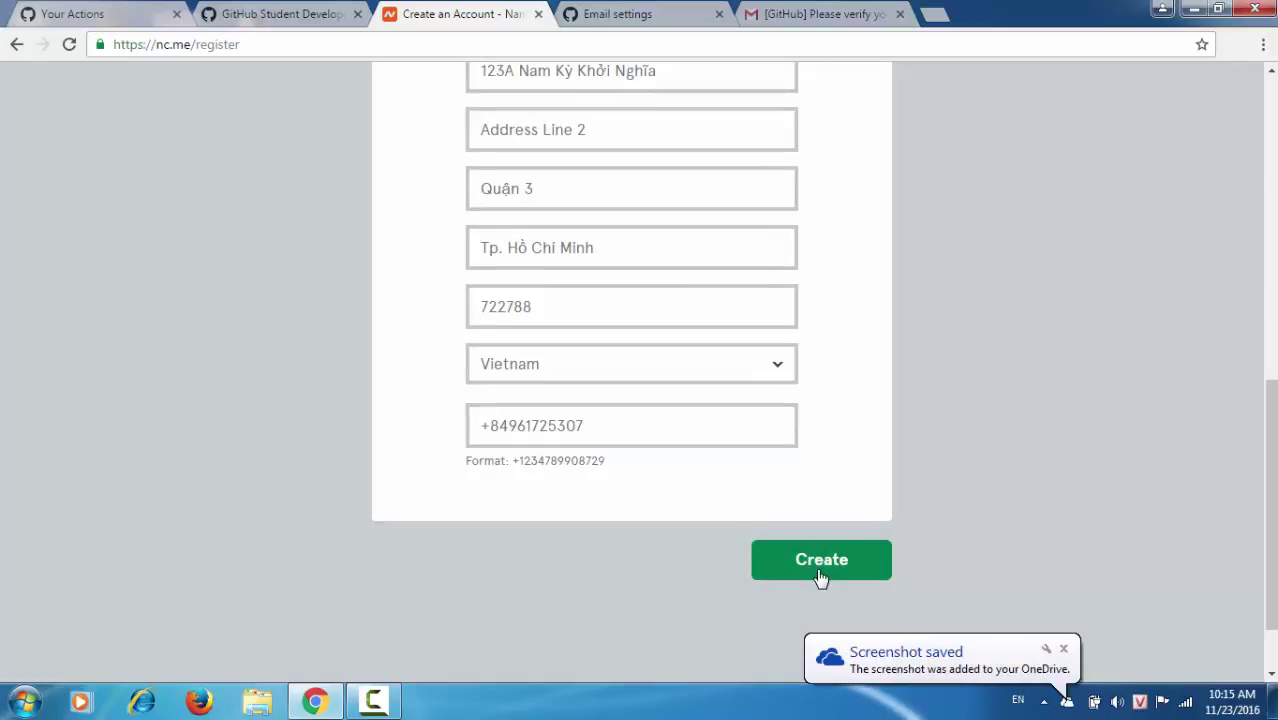
Submit the corrected account form, dismiss the save-password prompt, and finish the free .me domain order.
left_click(824, 577)
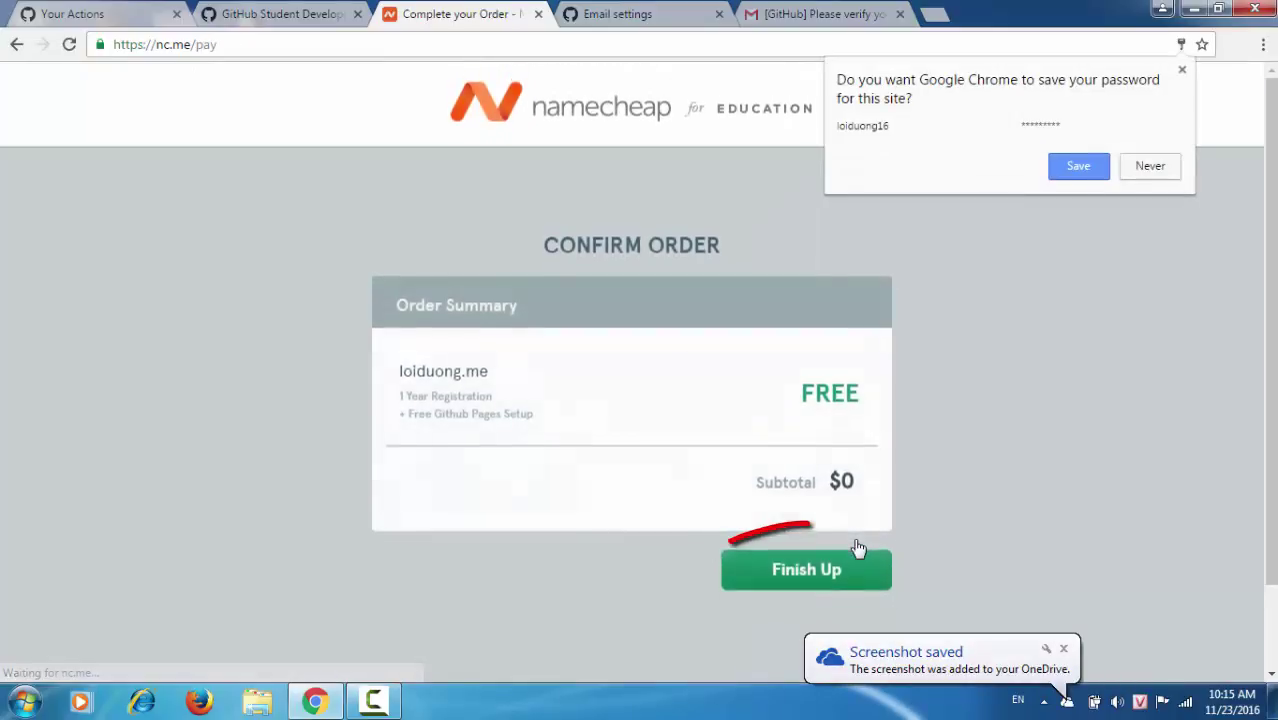
left_click(1183, 72)
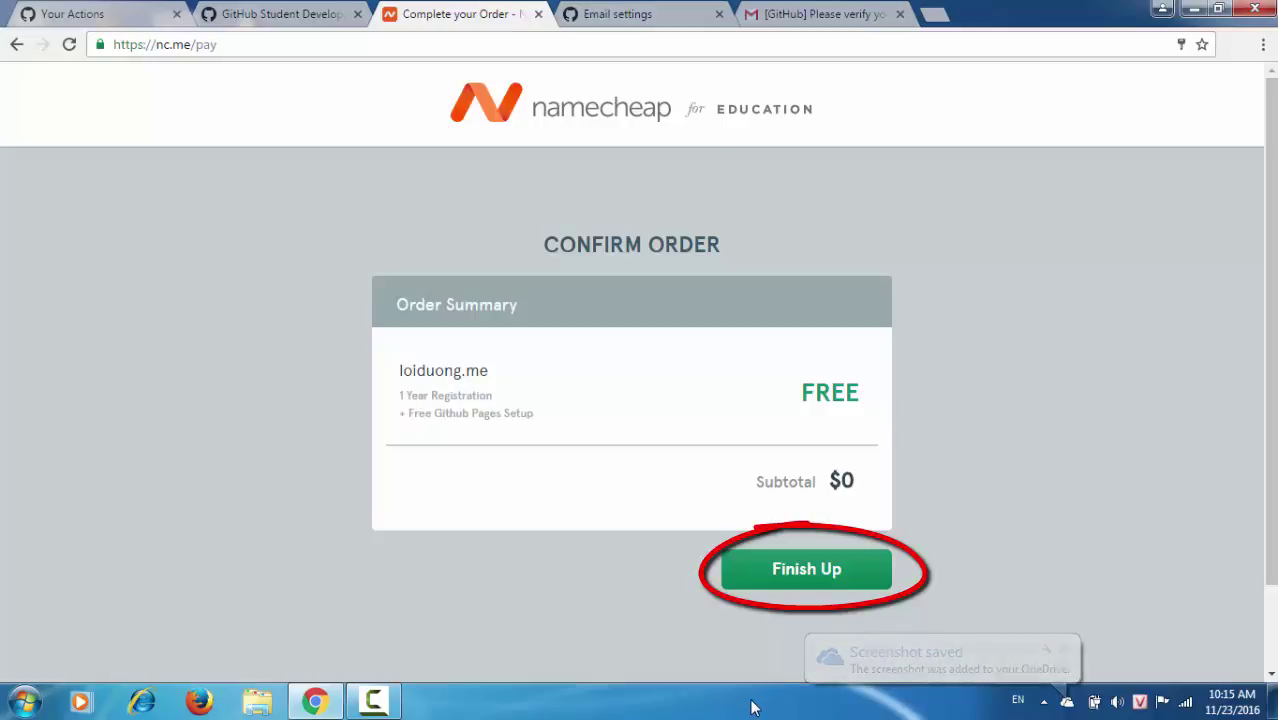
left_click(810, 577)
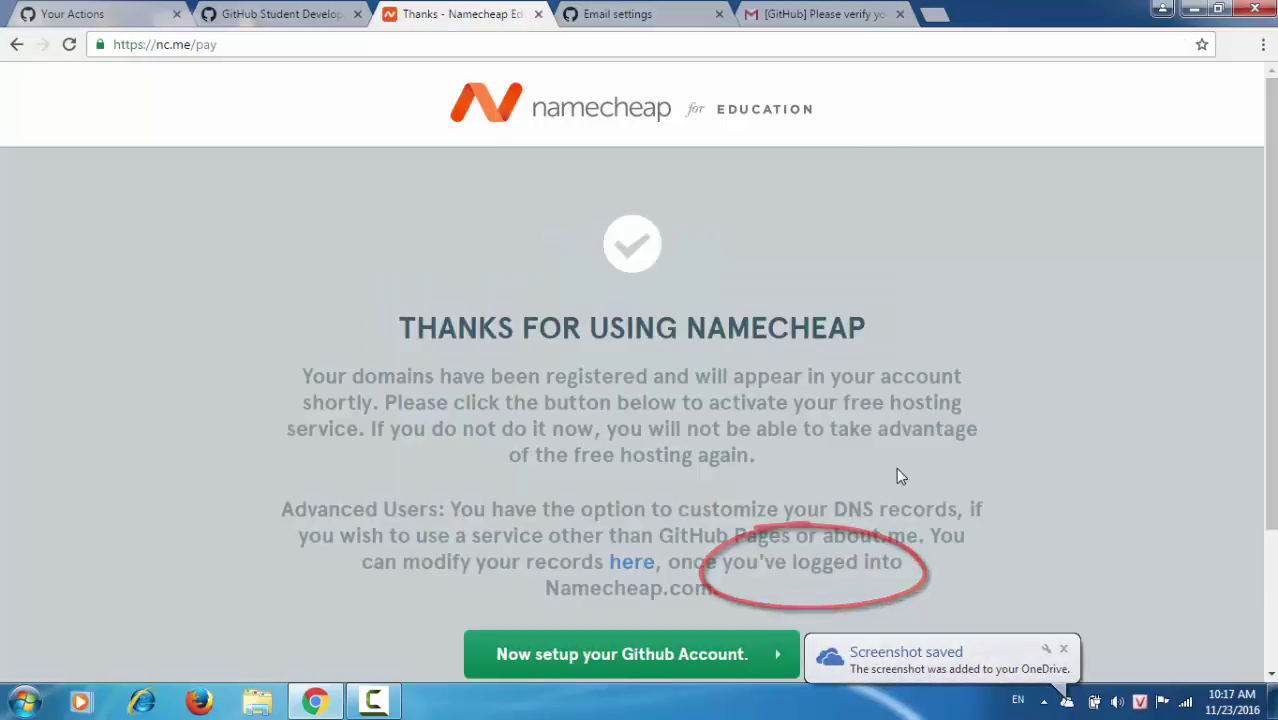
scroll(899, 462, "down", 2)
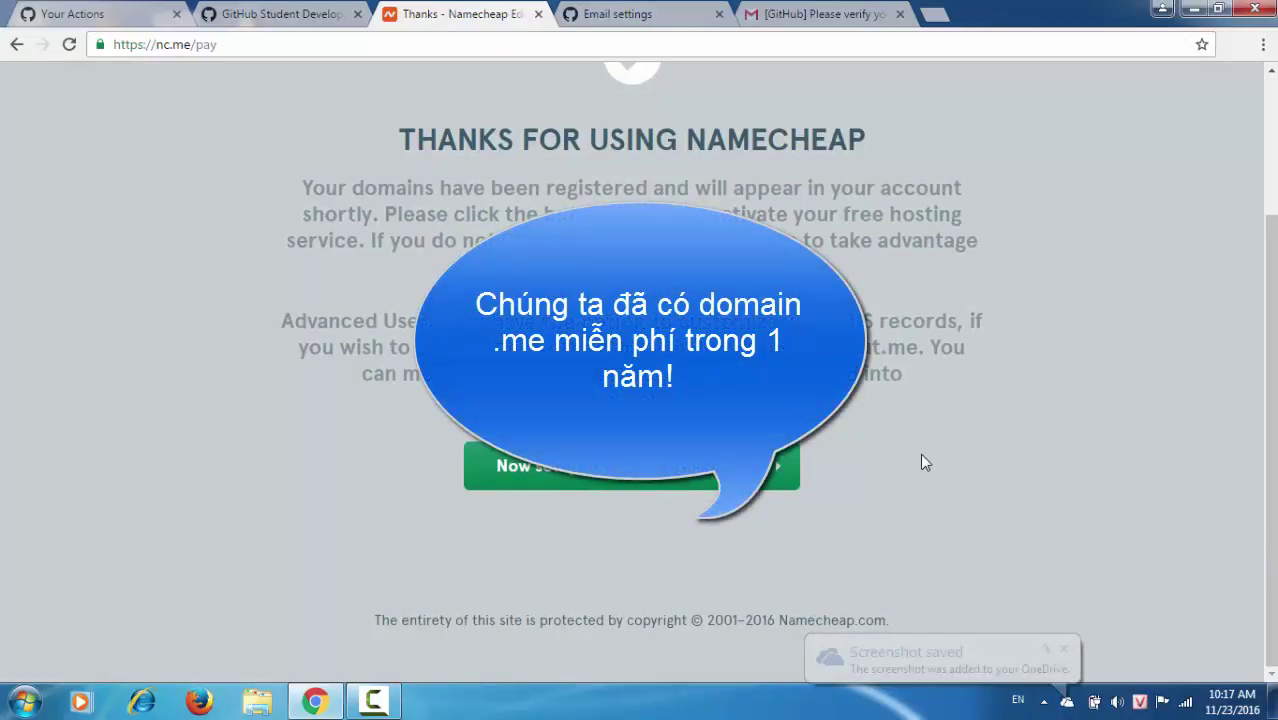
scroll(950, 345, "up", 2)
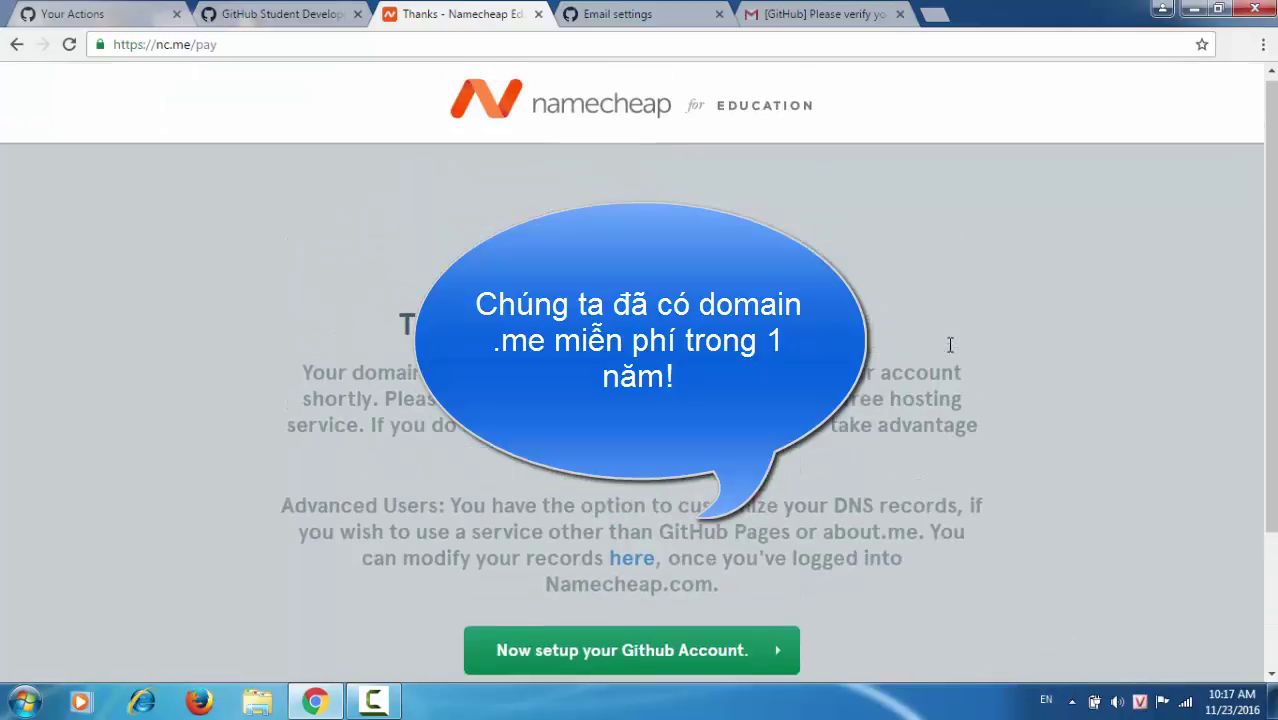
scroll(951, 351, "down", 2)
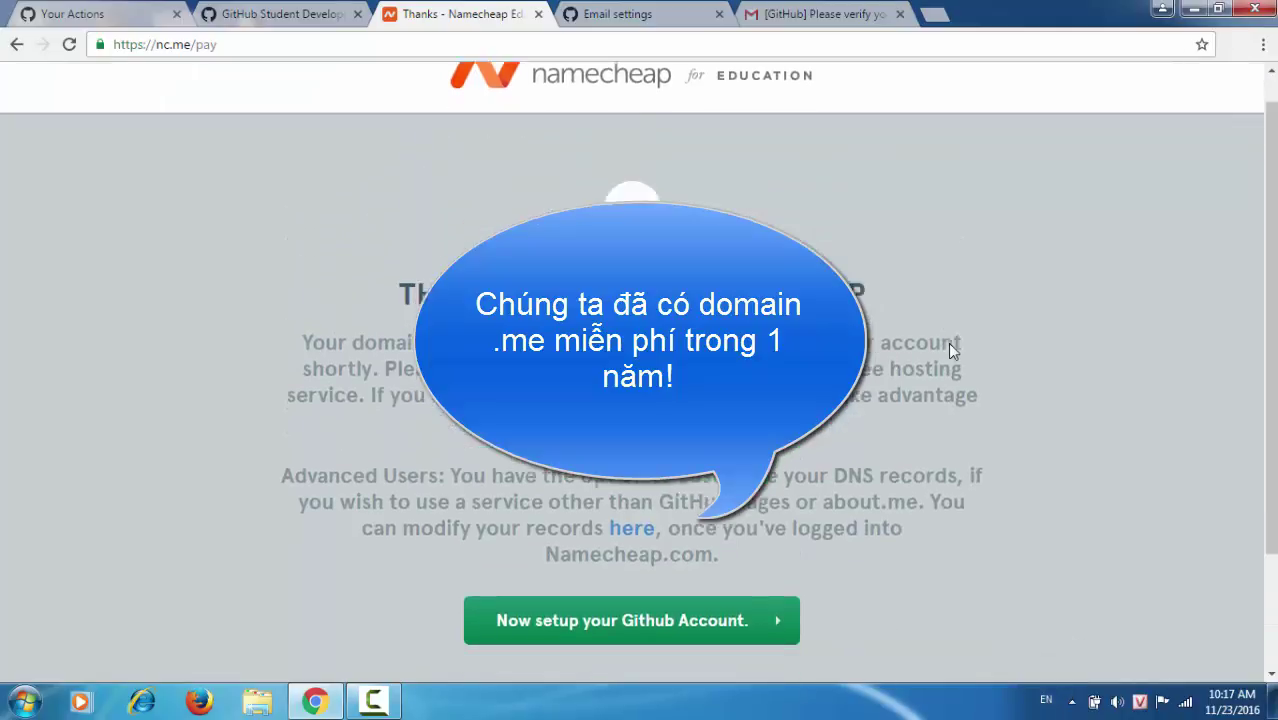